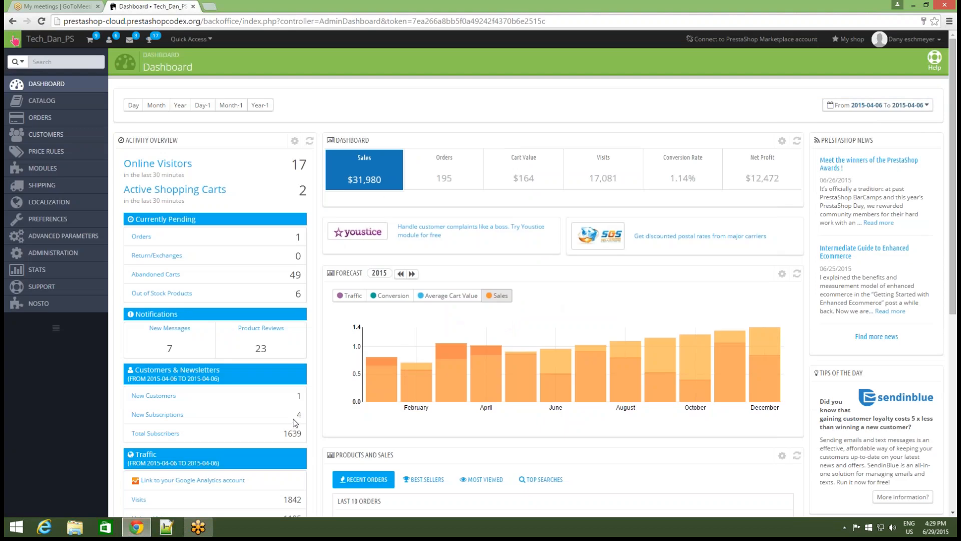
click(103, 21)
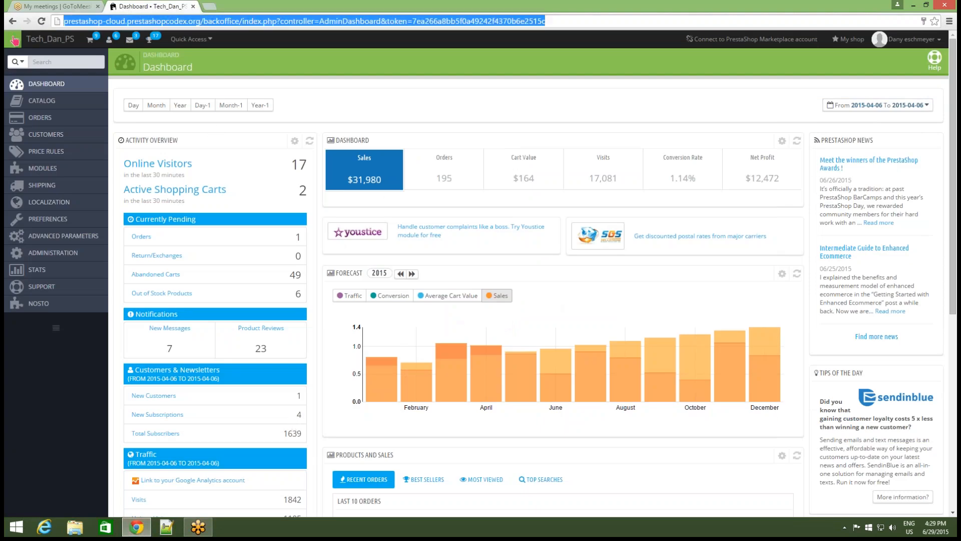
click(96, 21)
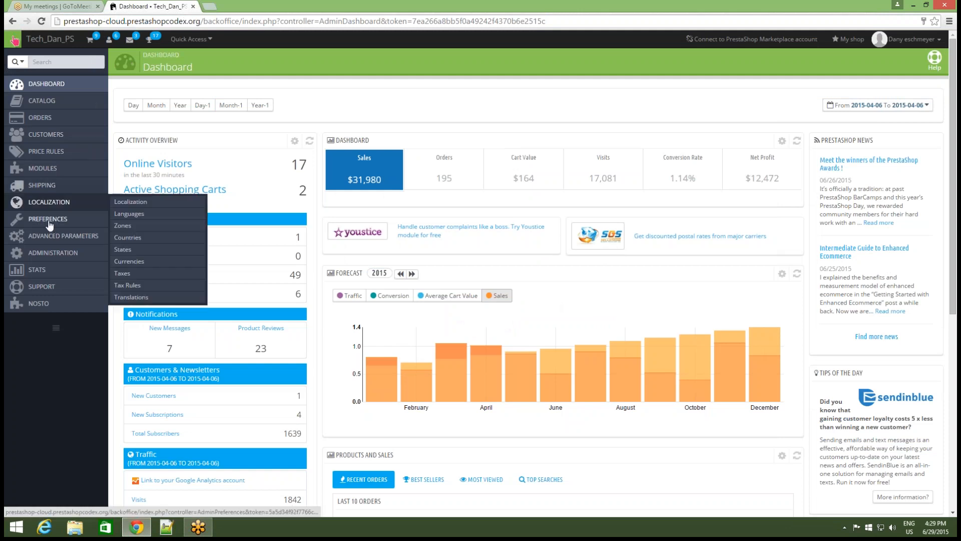
- Open the SEO & URLs preferences and set Friendly URL to No
mouse_move(49, 223)
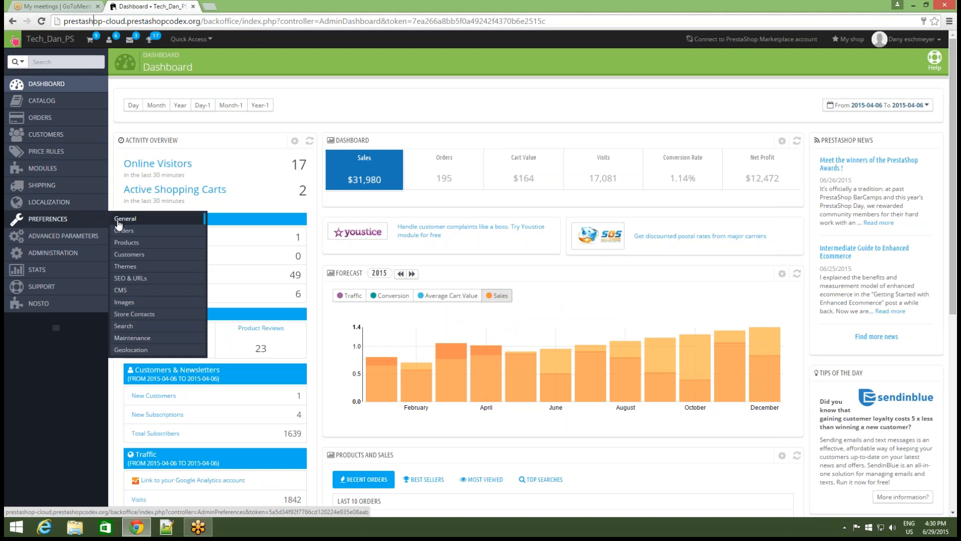
click(127, 284)
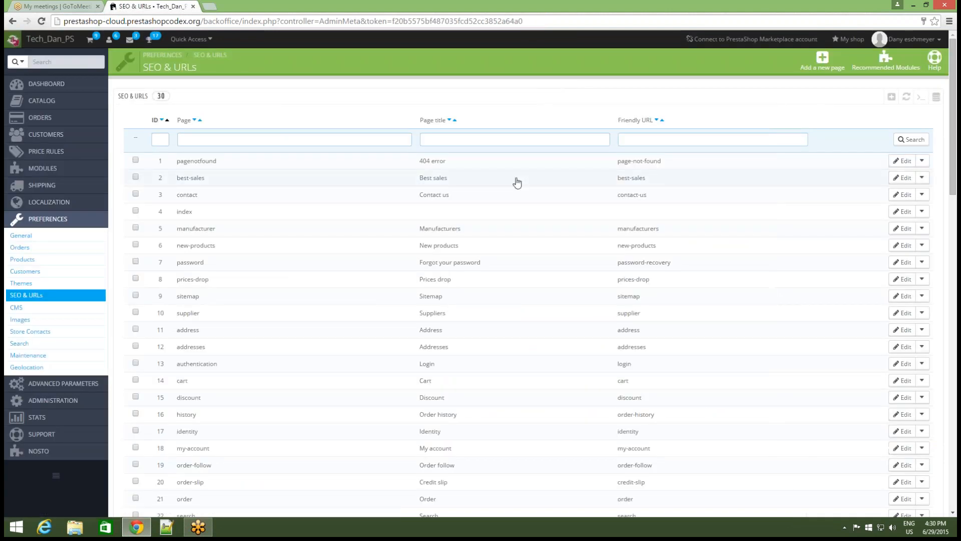
scroll(516, 182, down, 3)
scroll(517, 183, down, 3)
scroll(518, 182, down, 3)
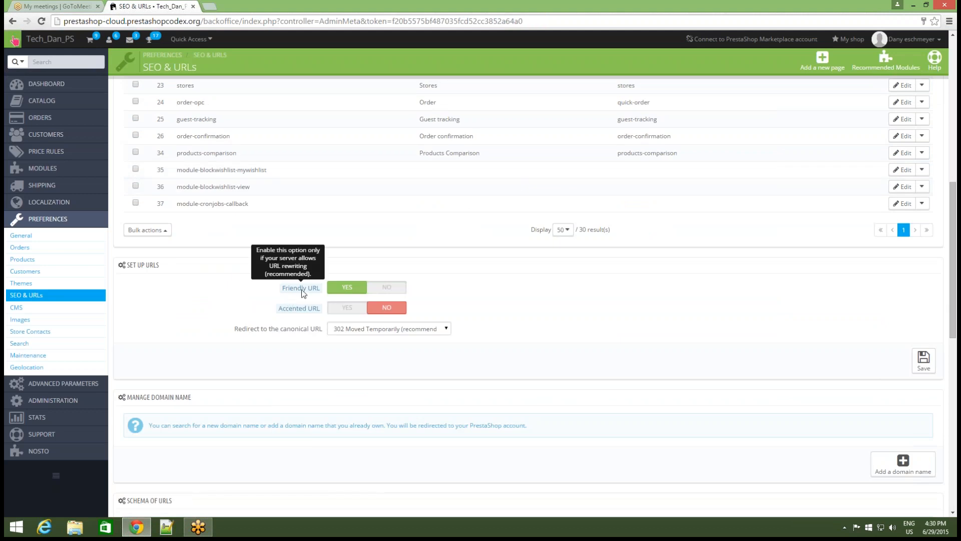
click(386, 287)
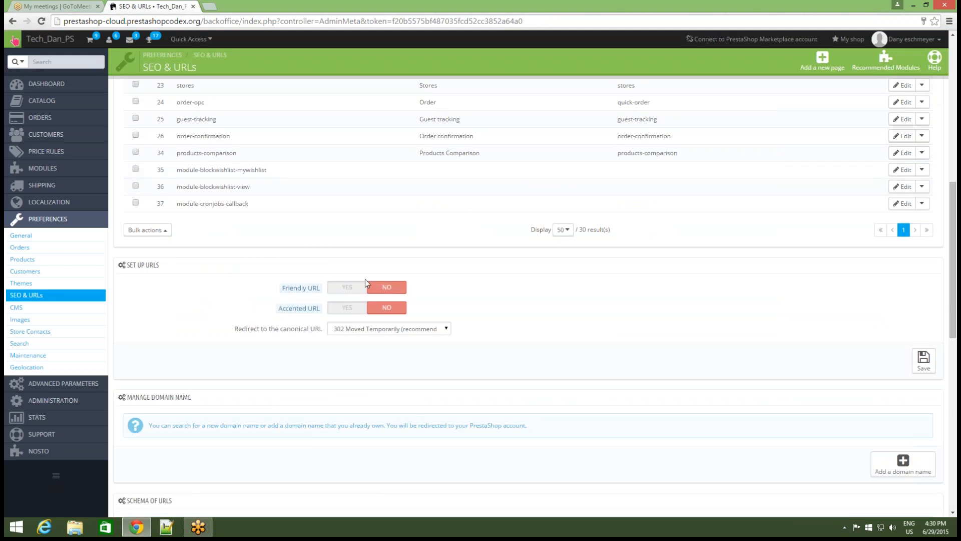
- Set the redirect to the canonical URL to "No redirection" and save the URL settings
drag(237, 334, 316, 331)
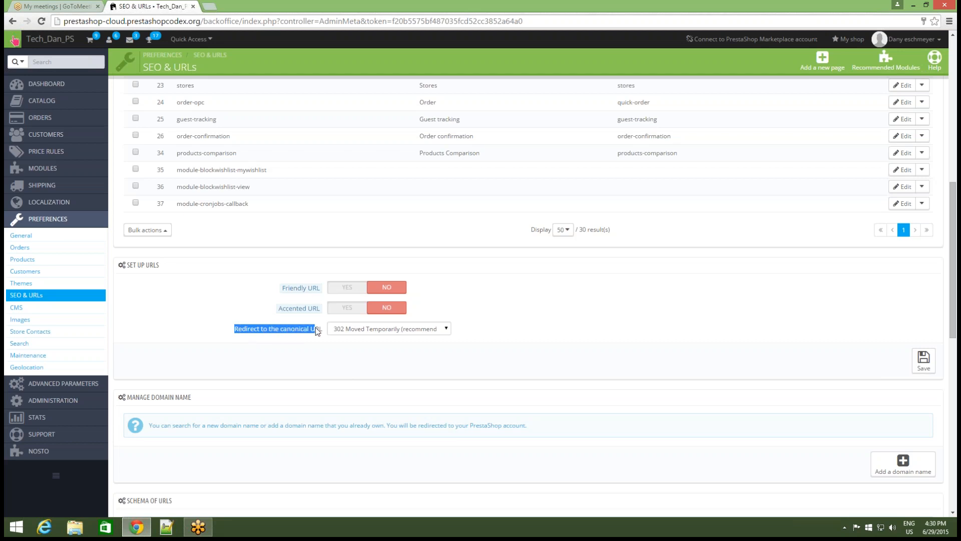
click(365, 327)
click(359, 341)
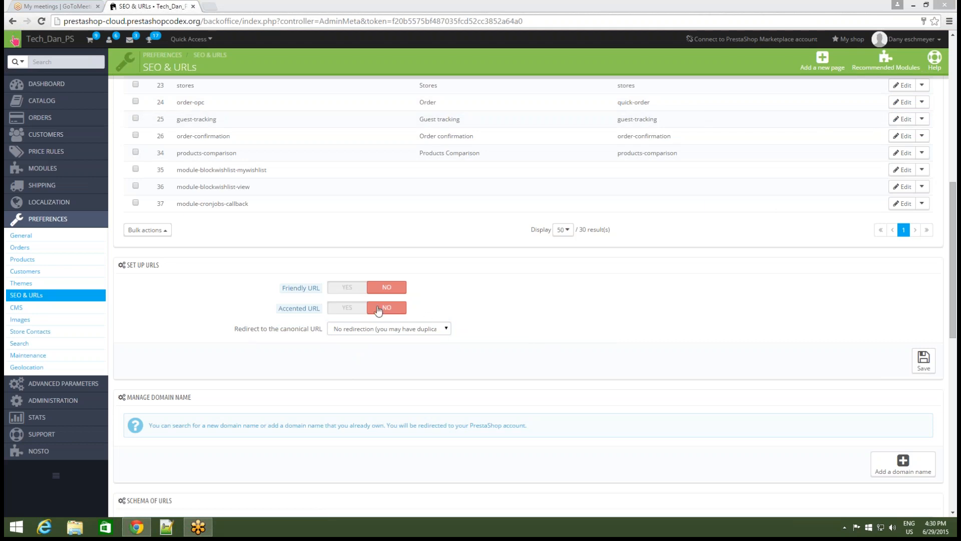
click(924, 360)
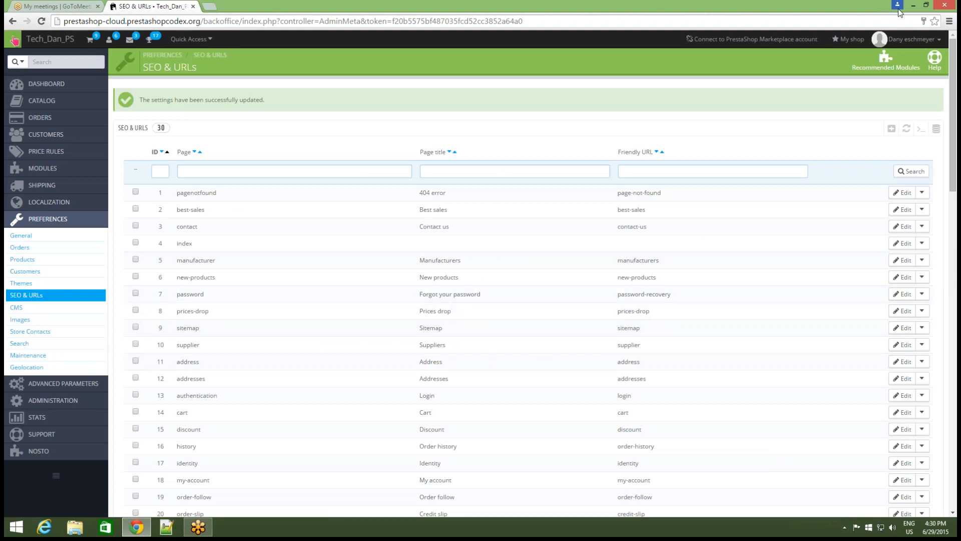
- Minimize the browser and move the zipped PrestaShop backup and its SQL file higher up on the desktop
click(913, 7)
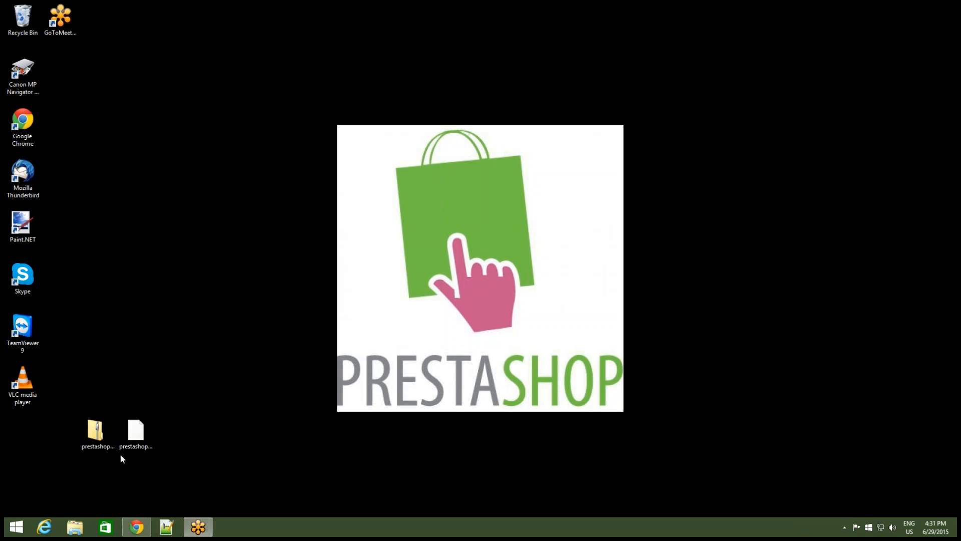
drag(96, 432, 136, 325)
drag(135, 430, 189, 318)
- Open the prestashop_dev archive from the desktop and look through the shop folders and files it contains
double_click(136, 324)
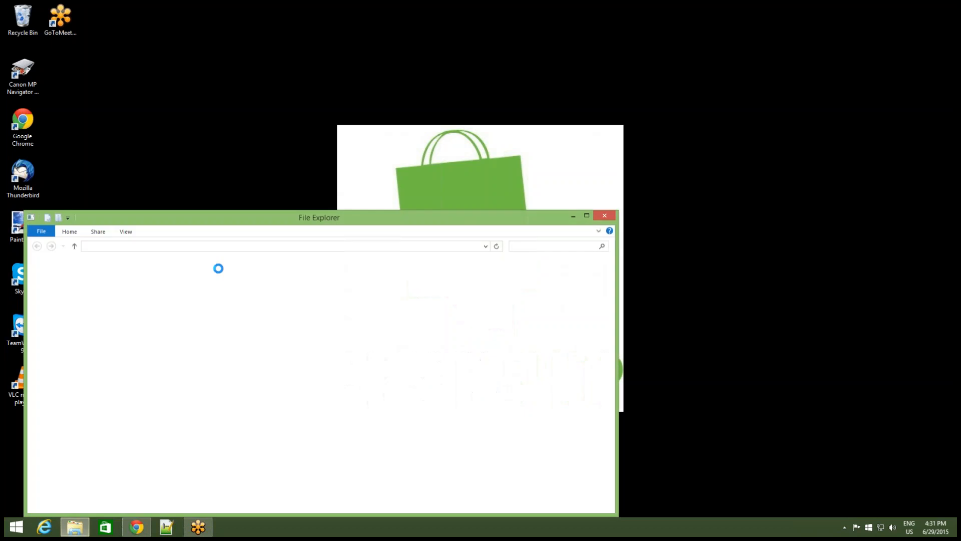
drag(307, 216, 503, 91)
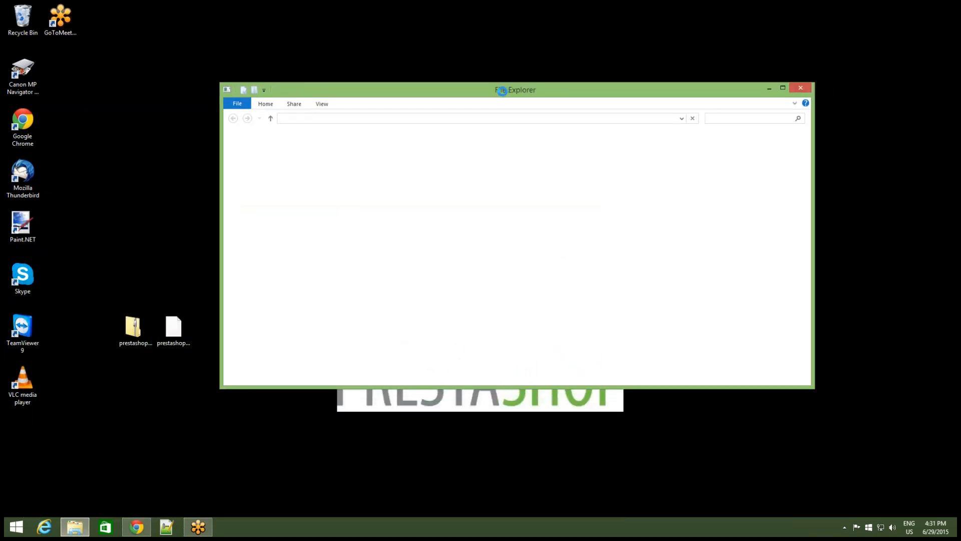
click(451, 223)
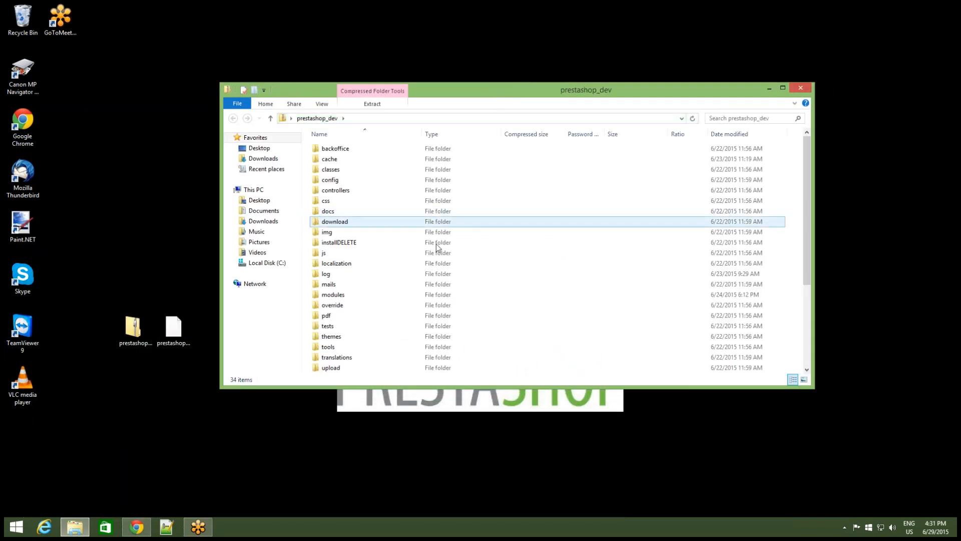
scroll(435, 245, down, 4)
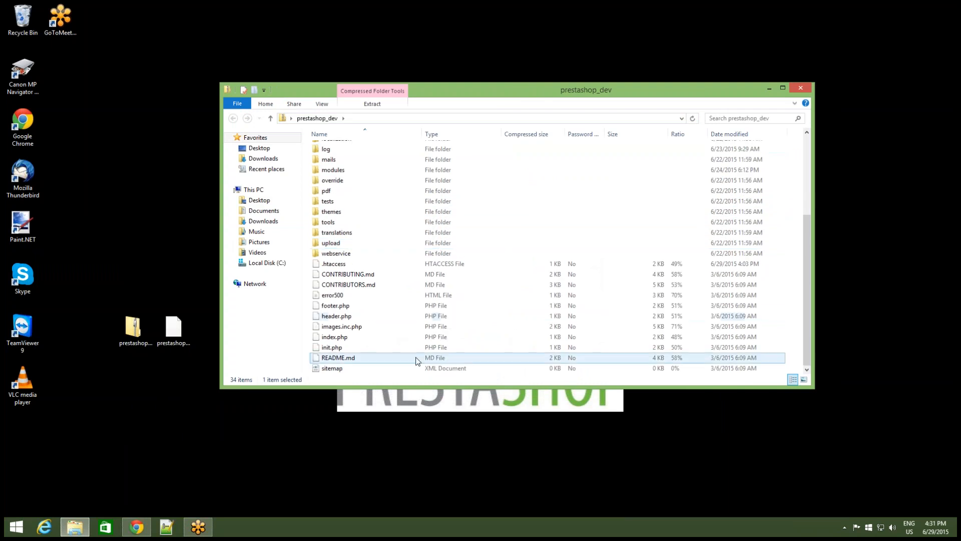
drag(410, 388, 406, 463)
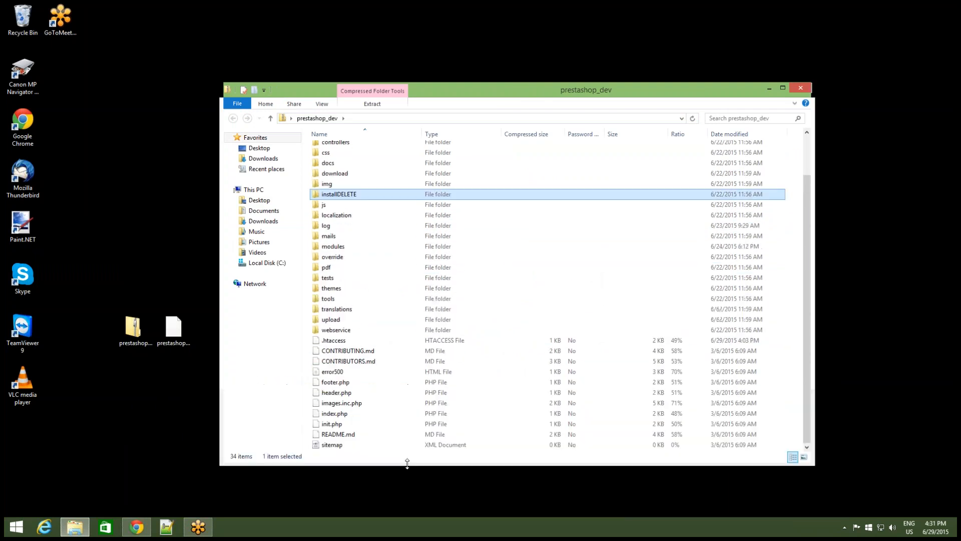
scroll(392, 376, up, 2)
click(337, 295)
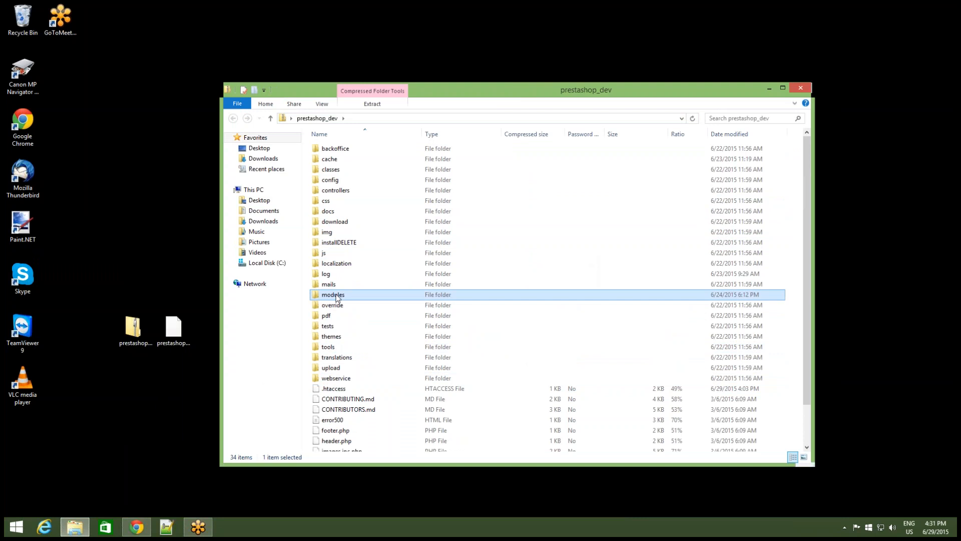
click(331, 287)
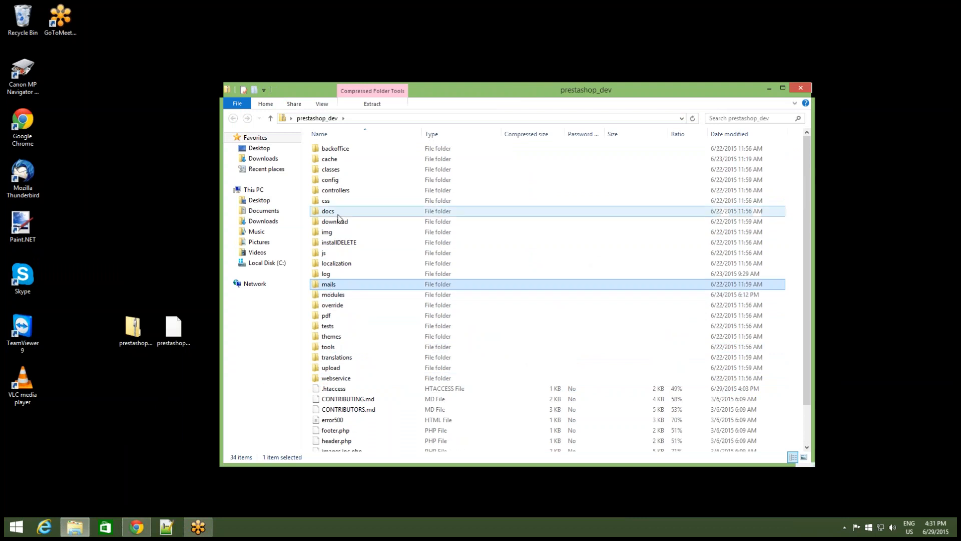
click(331, 151)
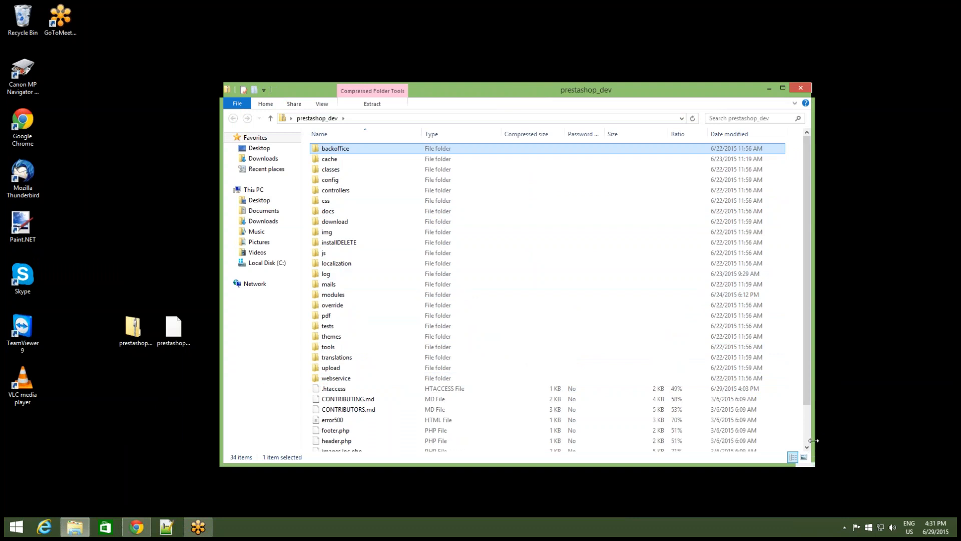
drag(814, 442, 778, 441)
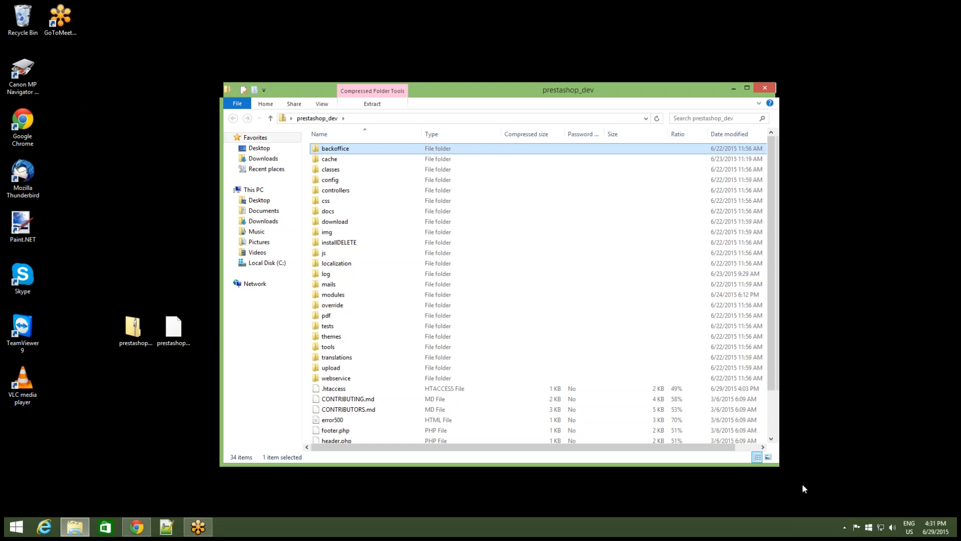
- Open the WampServer menu and look at its Apache options, including the Apache modules entry
click(844, 527)
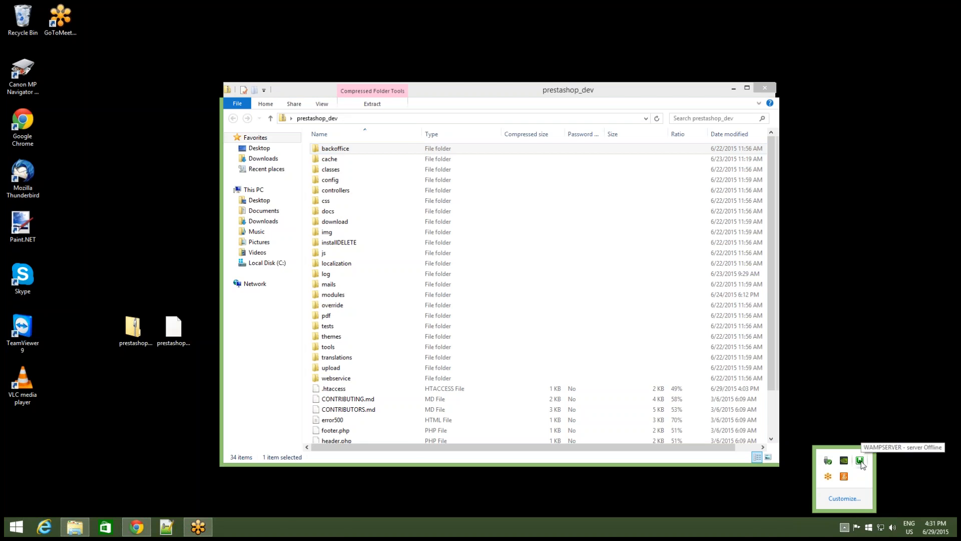
click(859, 461)
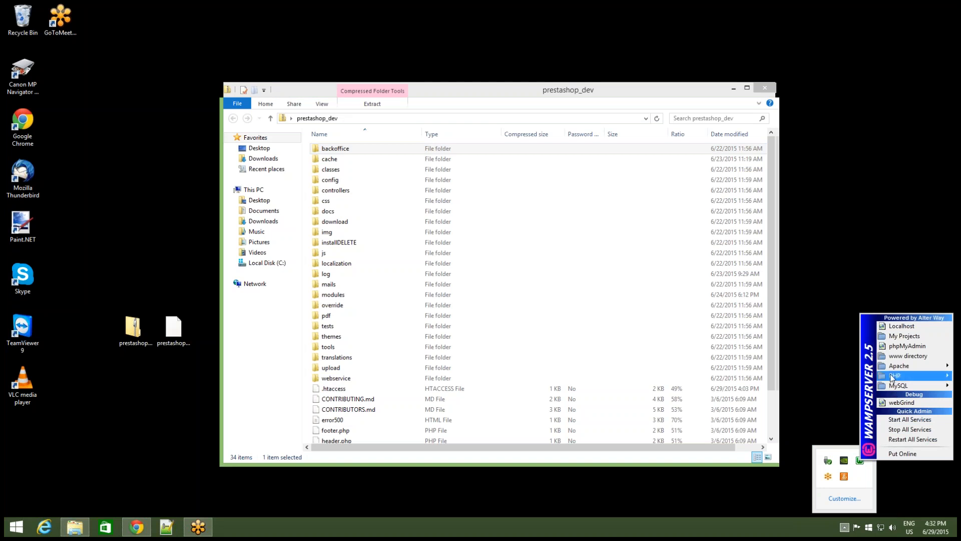
mouse_move(893, 370)
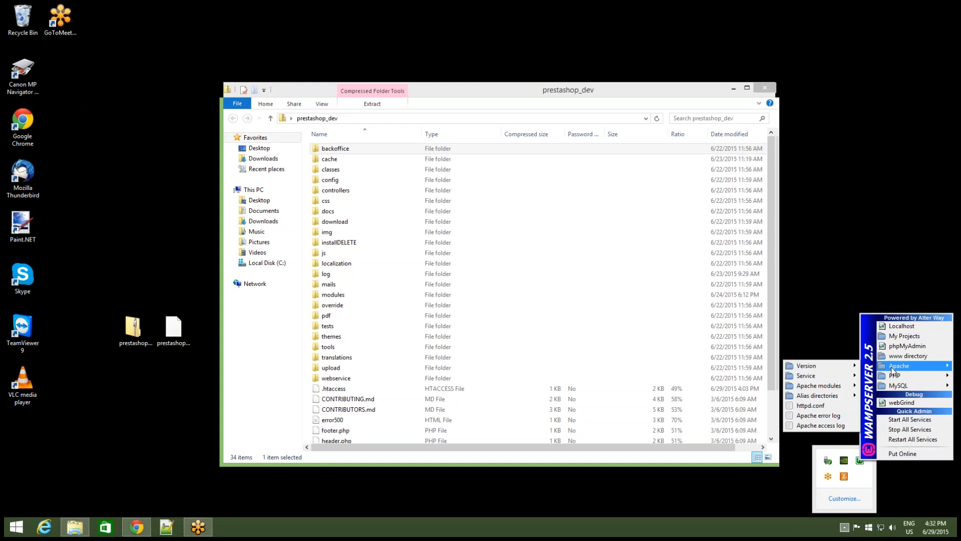
mouse_move(829, 388)
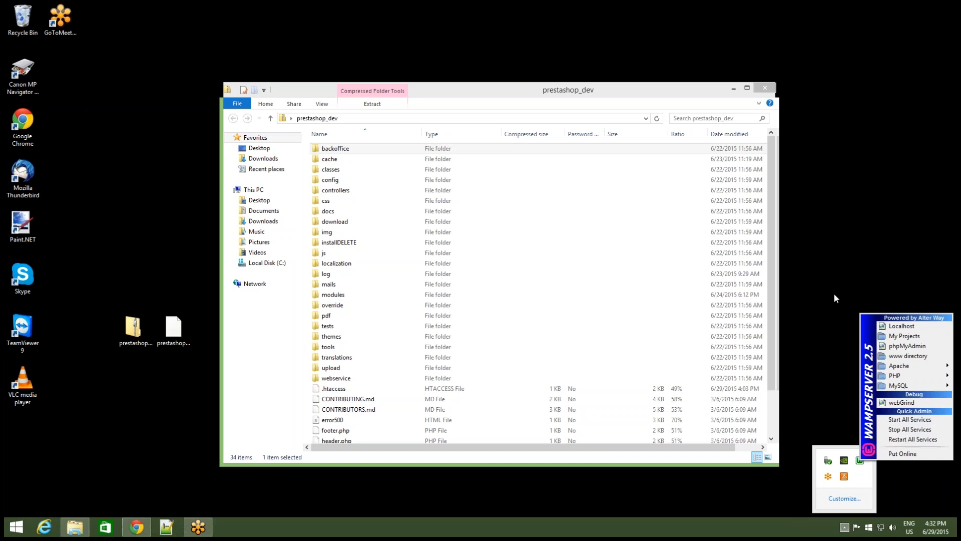
- Check the file details of the zipped shop backup and the SQL file, and close the archive window
click(168, 340)
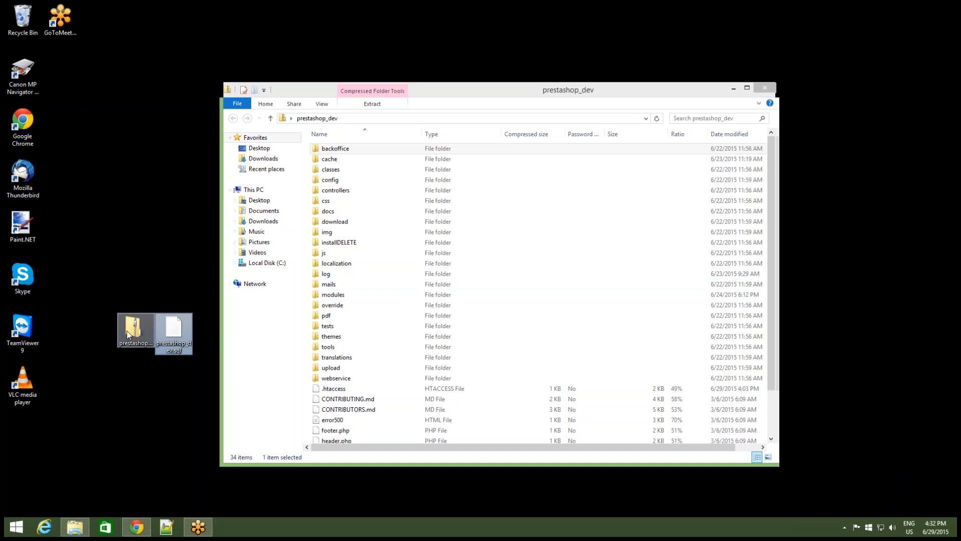
click(128, 334)
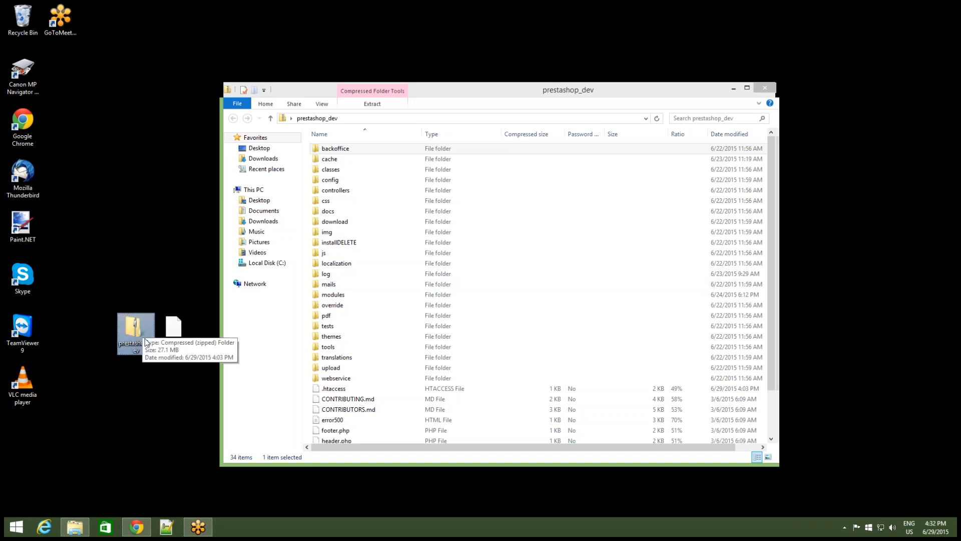
click(172, 331)
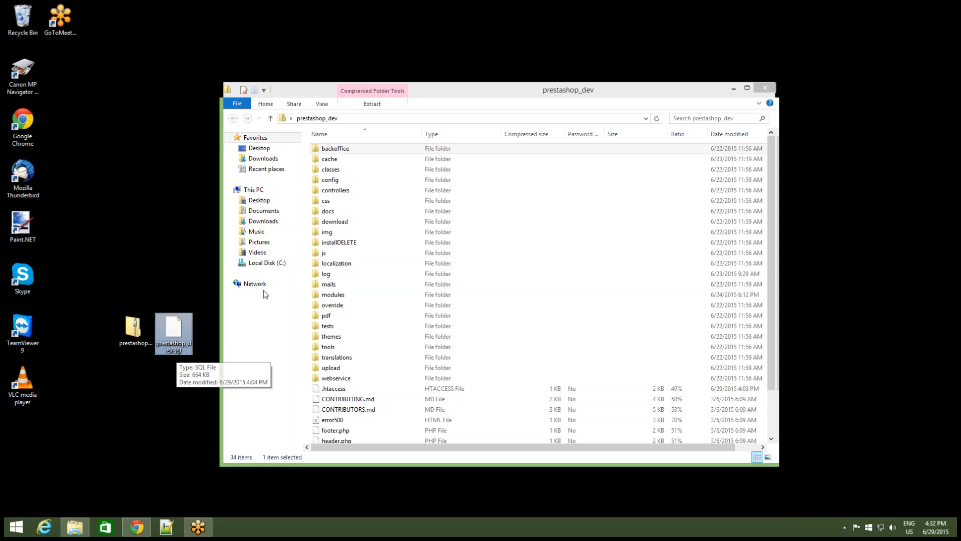
click(765, 88)
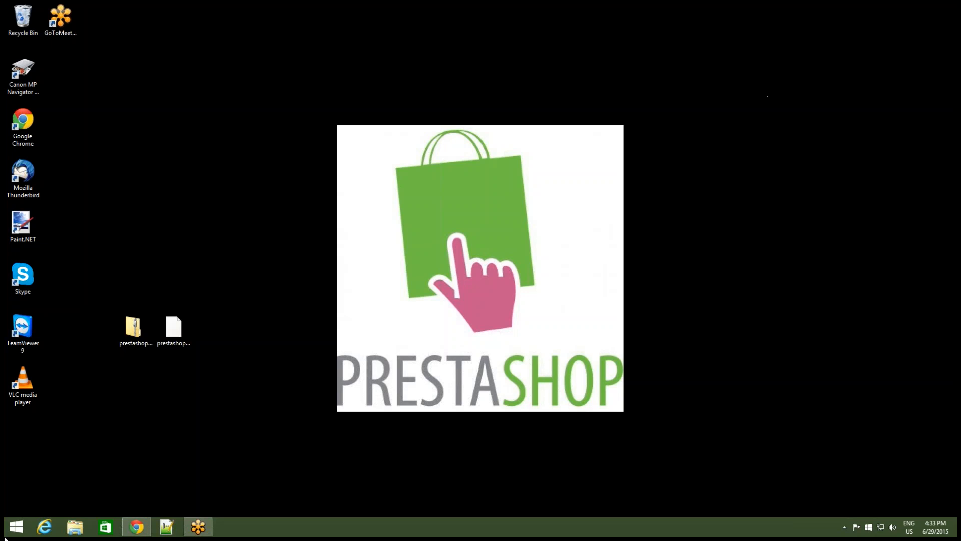
- Switch to File Explorer and open the C:\wamp\www folder
click(16, 526)
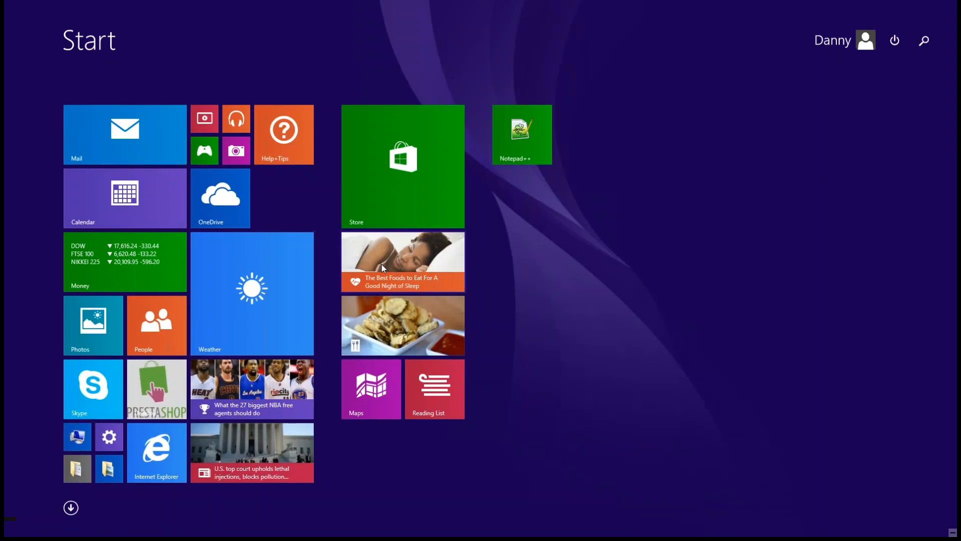
key(super)
click(75, 527)
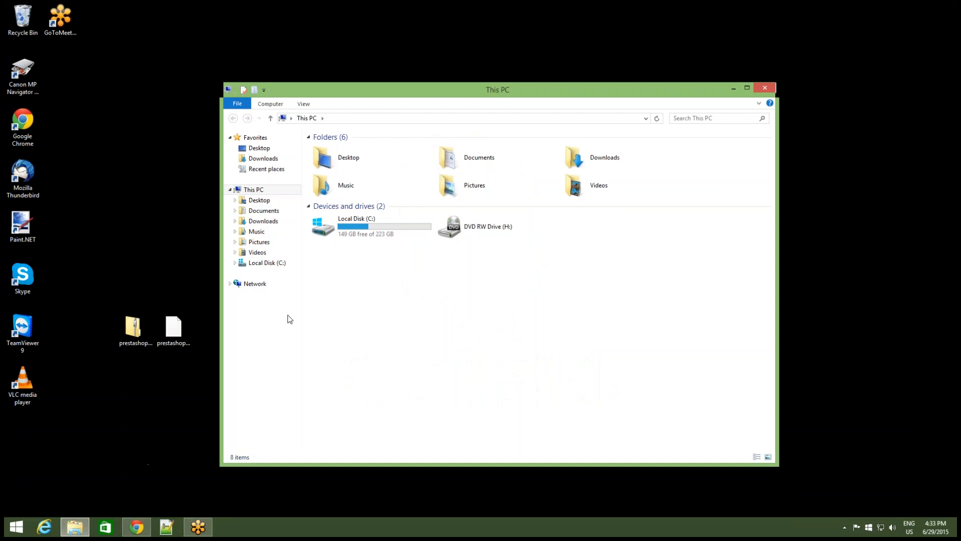
double_click(360, 230)
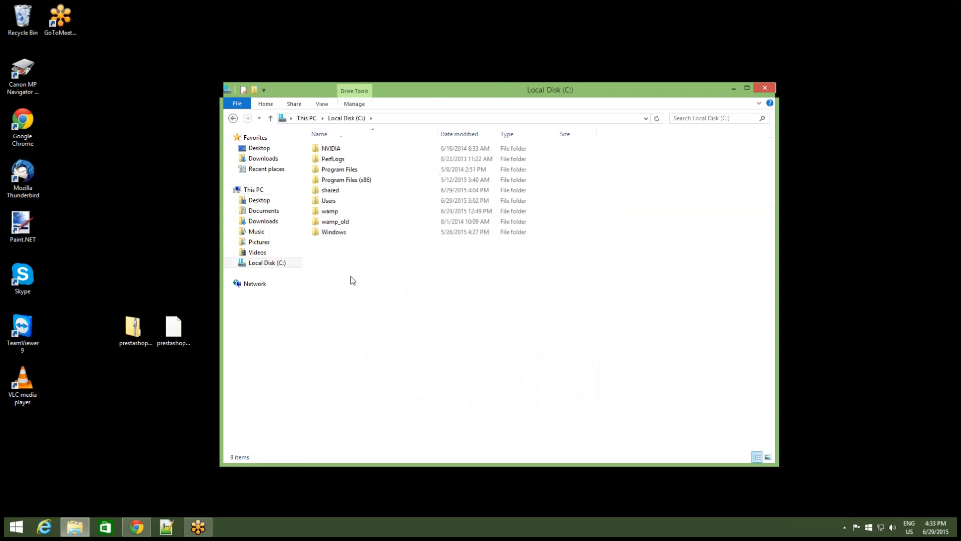
double_click(334, 215)
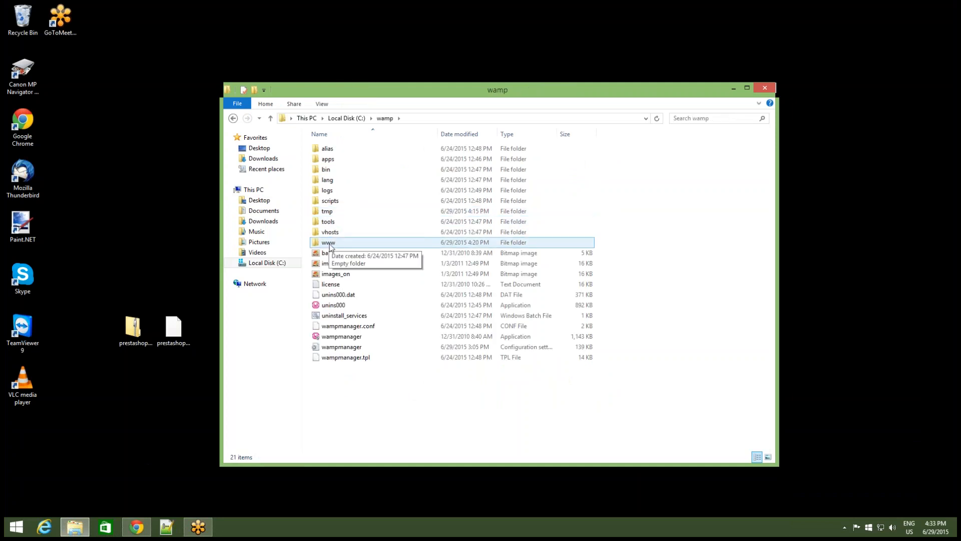
double_click(329, 243)
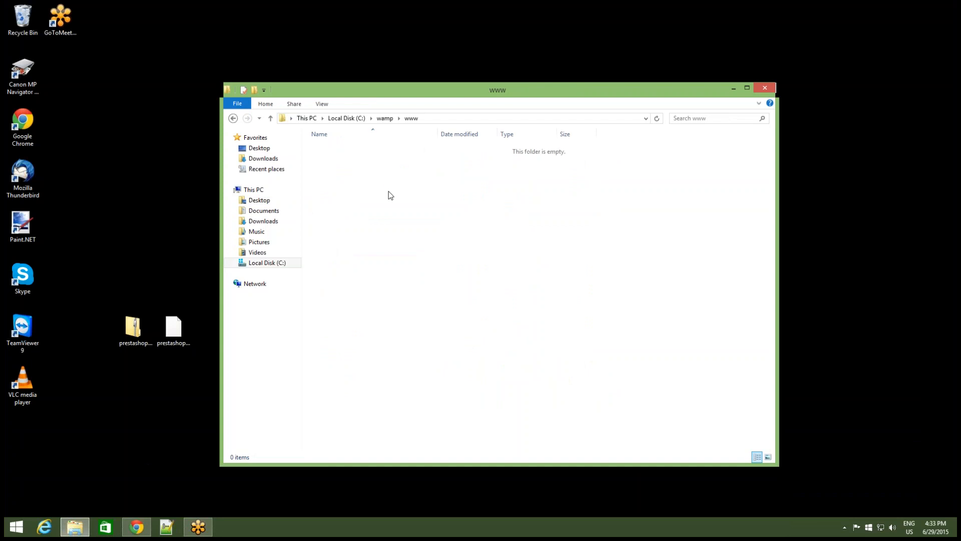
- Create a new folder named backup inside the www folder
key(ctrl+shift+n)
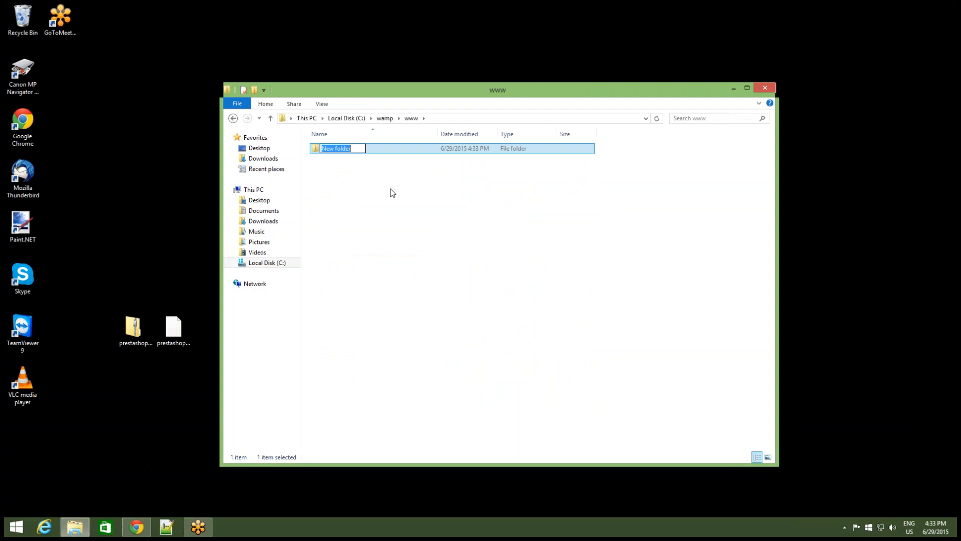
text(backup)
key(Return)
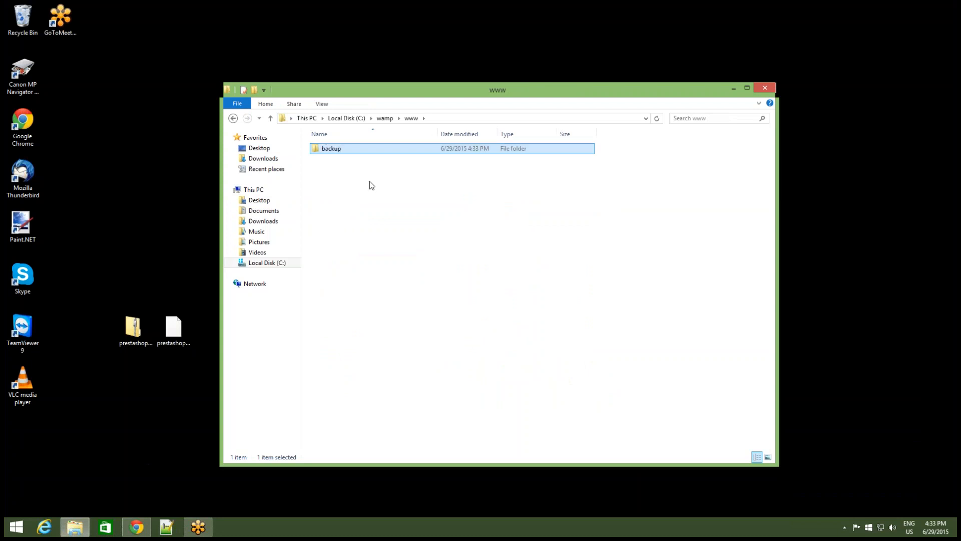
click(369, 182)
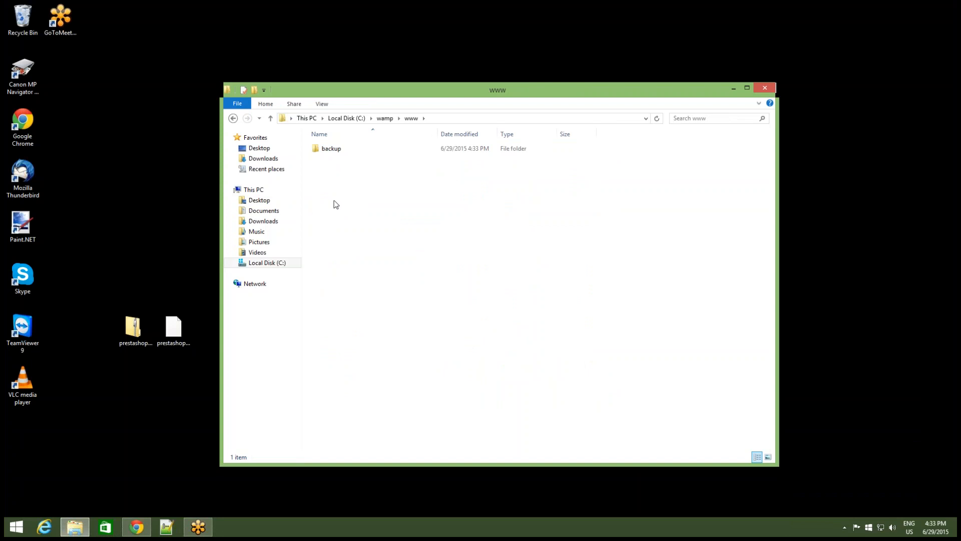
- Move the zipped prestashop_dev archive from the desktop into the backup folder
double_click(334, 155)
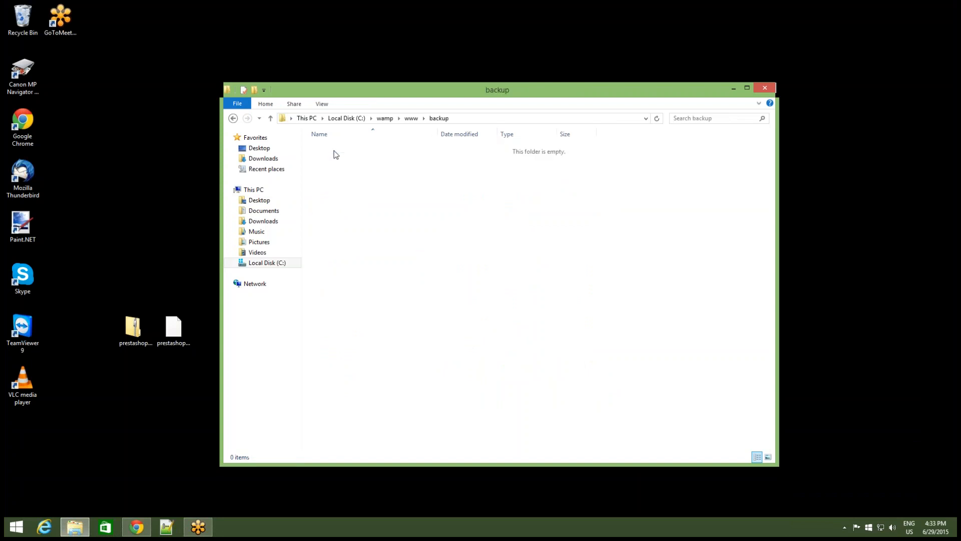
click(130, 330)
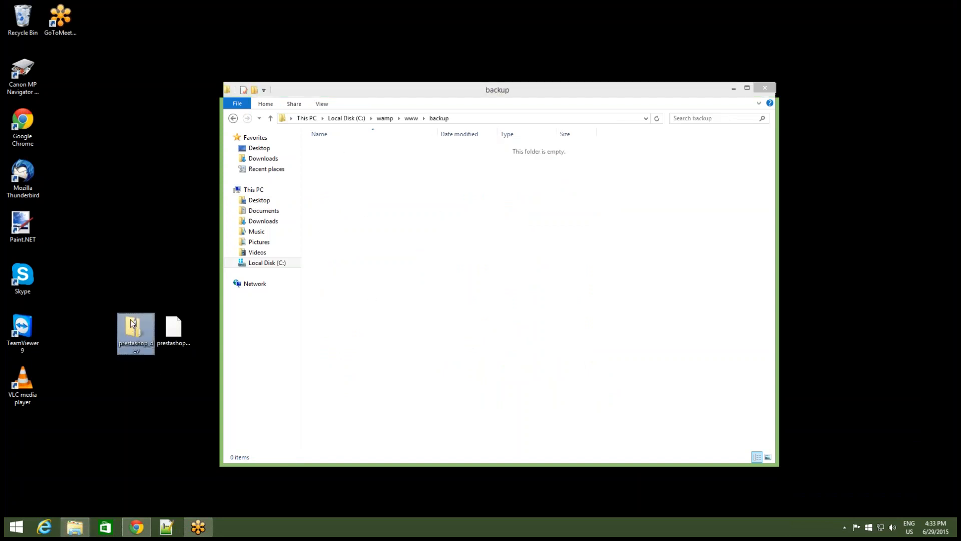
drag(129, 340, 426, 192)
click(393, 213)
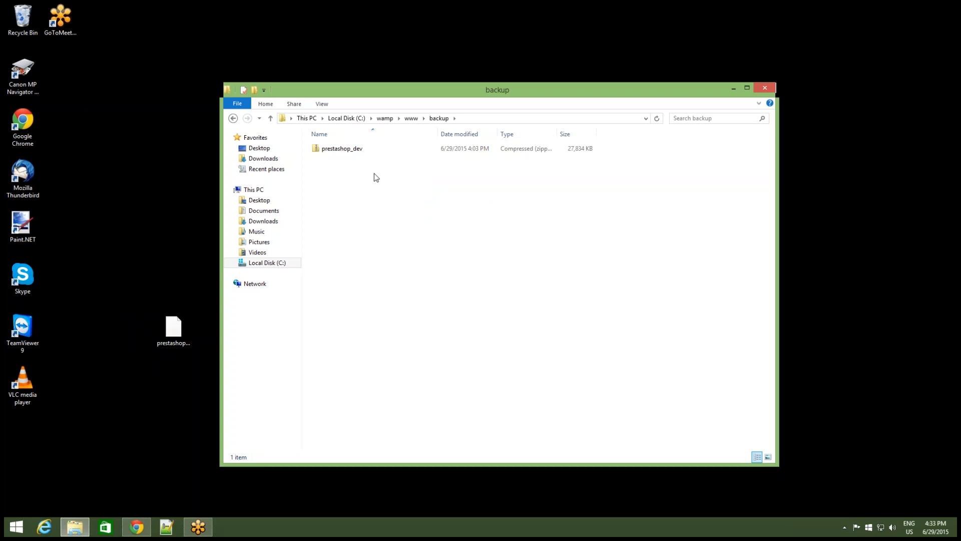
click(349, 153)
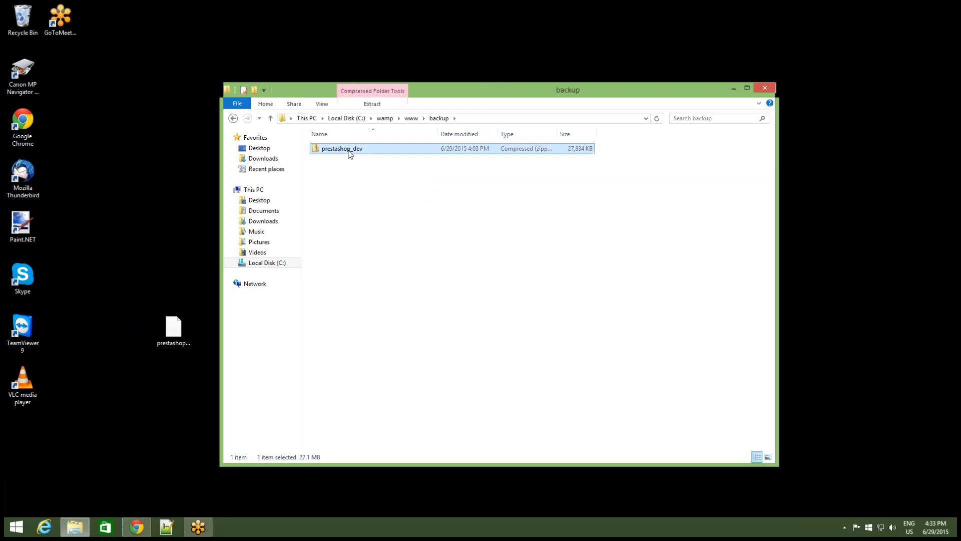
right_click(349, 153)
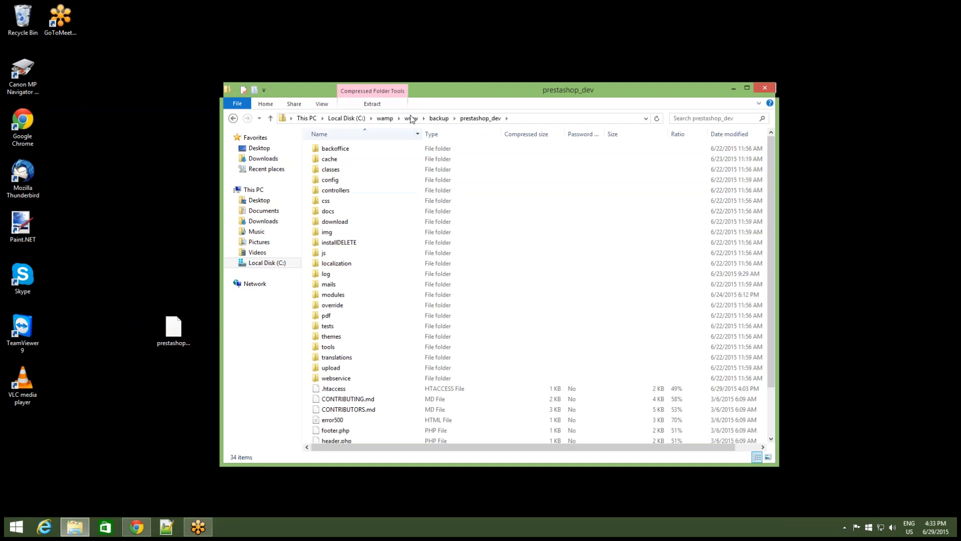
click(343, 181)
key(ctrl+a)
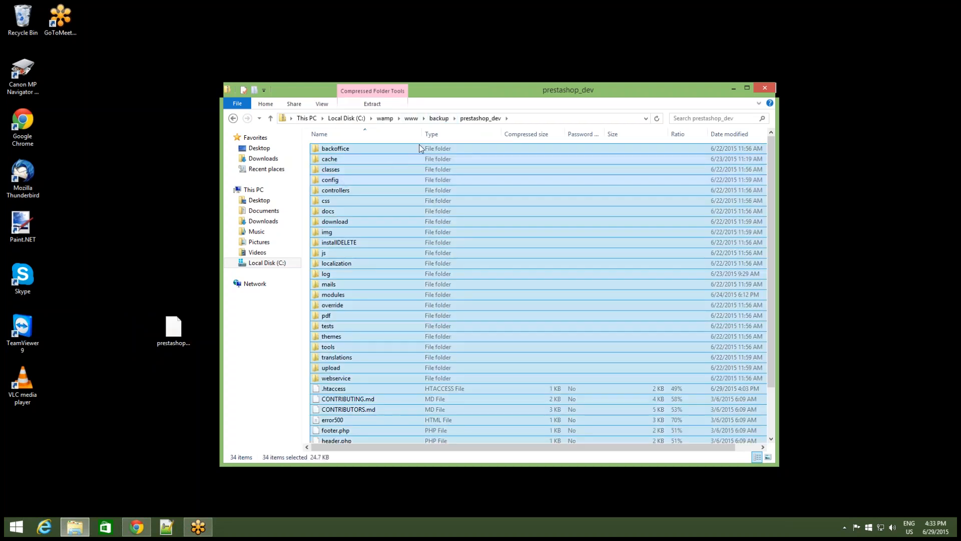
click(439, 119)
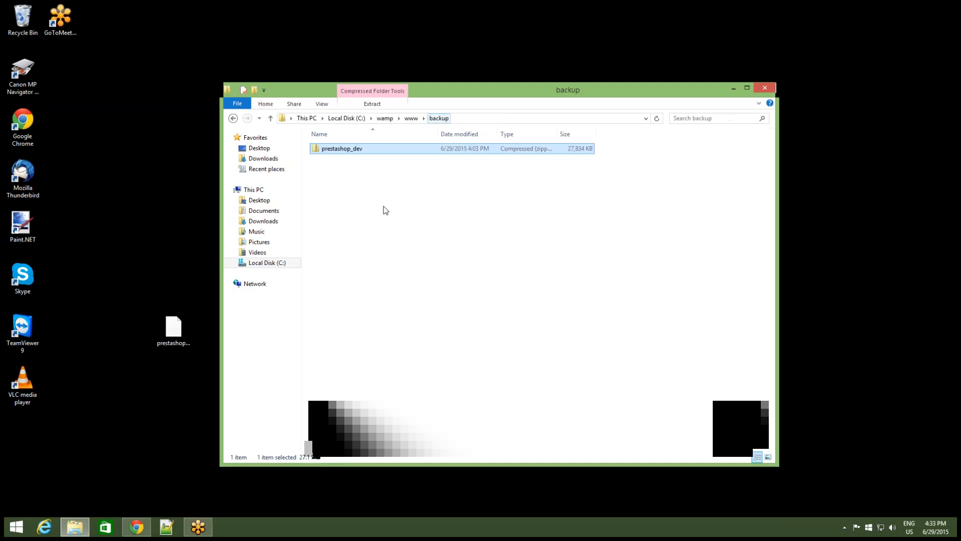
- Extract all files of the prestashop_dev archive directly to C:\wamp\www\backup
right_click(354, 149)
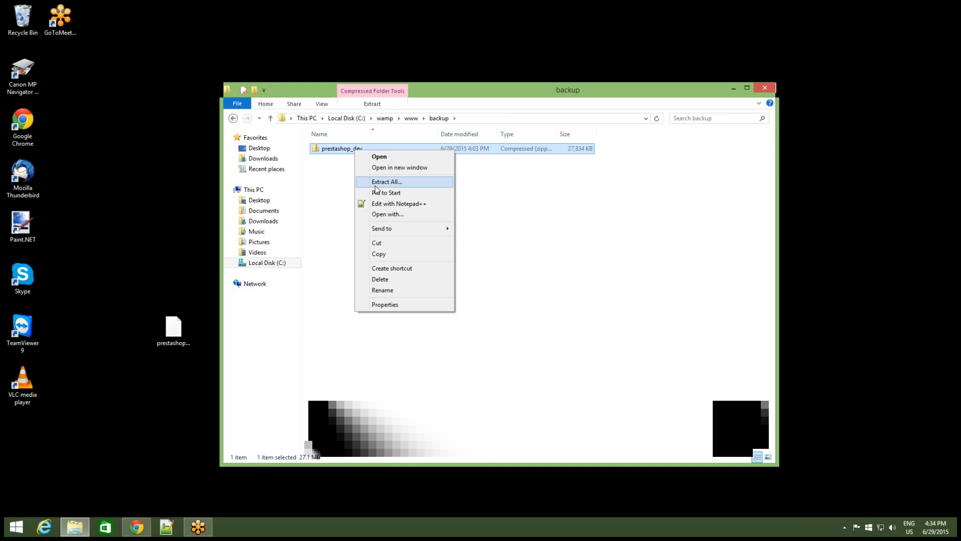
click(379, 183)
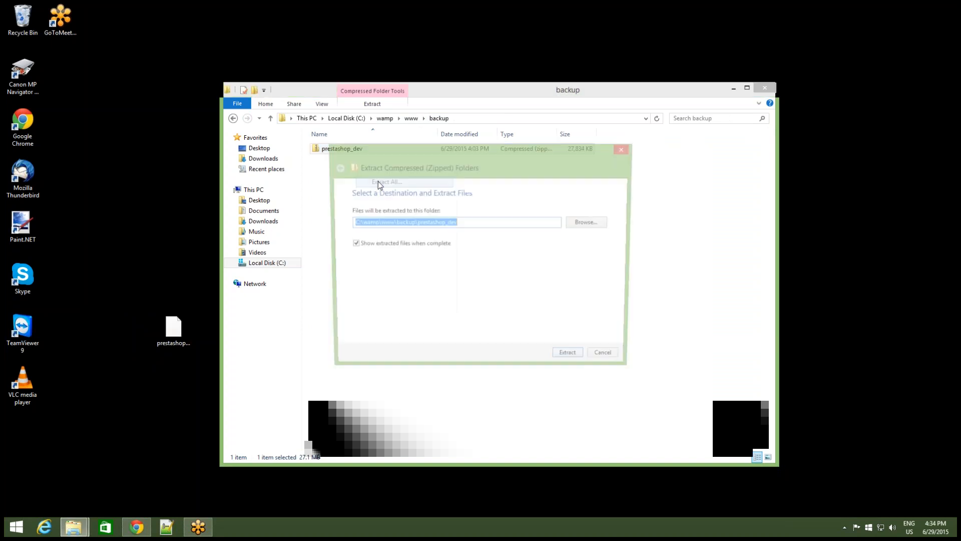
click(425, 222)
click(461, 220)
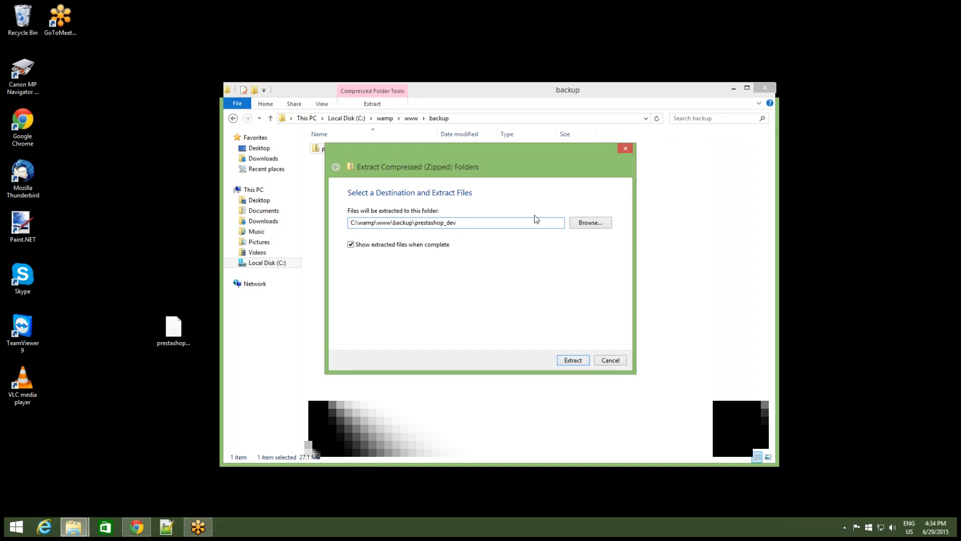
key(BackSpace)
key(BackSpace)
key(BackSpace)
key(BackSpace)
key(BackSpace)
key(BackSpace)
key(BackSpace)
key(BackSpace)
key(BackSpace)
key(BackSpace)
key(BackSpace)
key(BackSpace)
key(BackSpace)
click(573, 361)
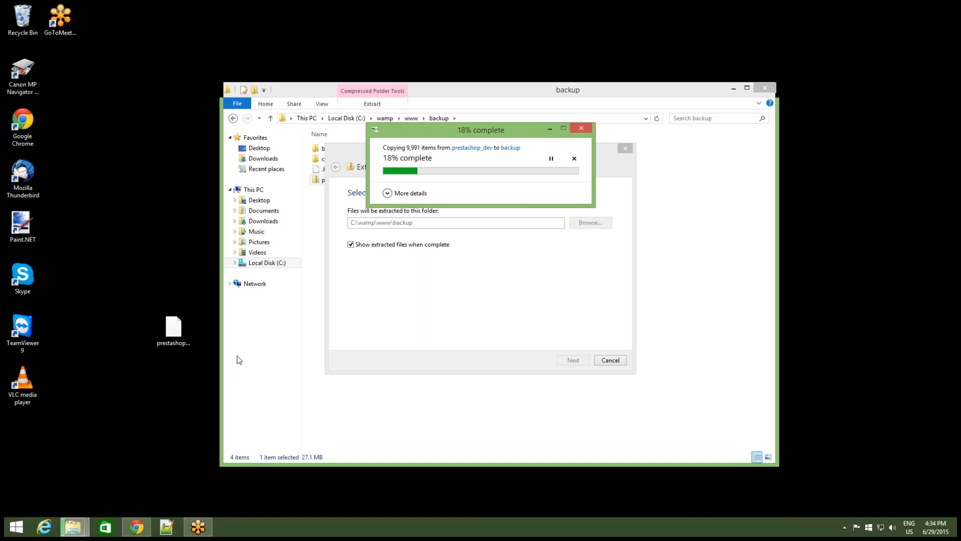
- Switch to Chrome, close the shop's back office page and open localhost/phpmyadmin in a new tab
click(177, 334)
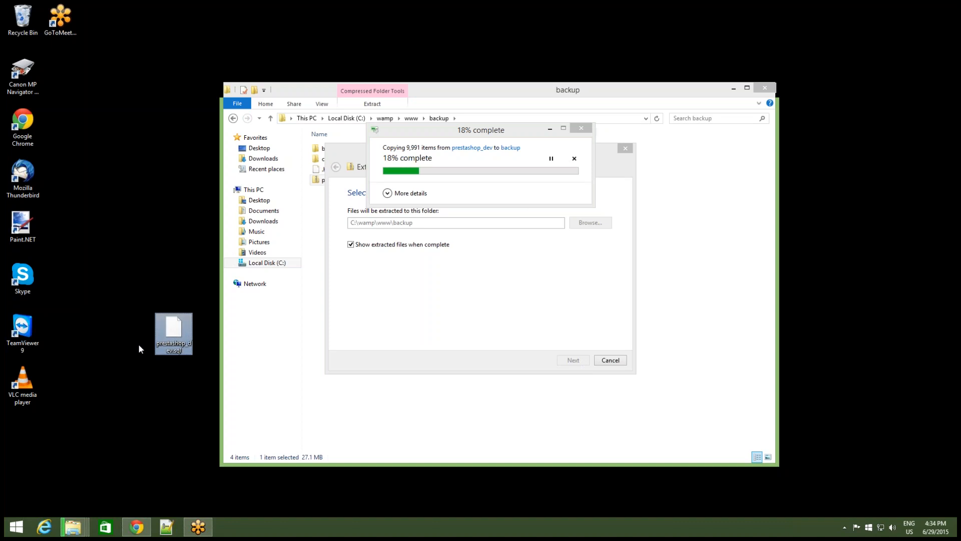
click(130, 532)
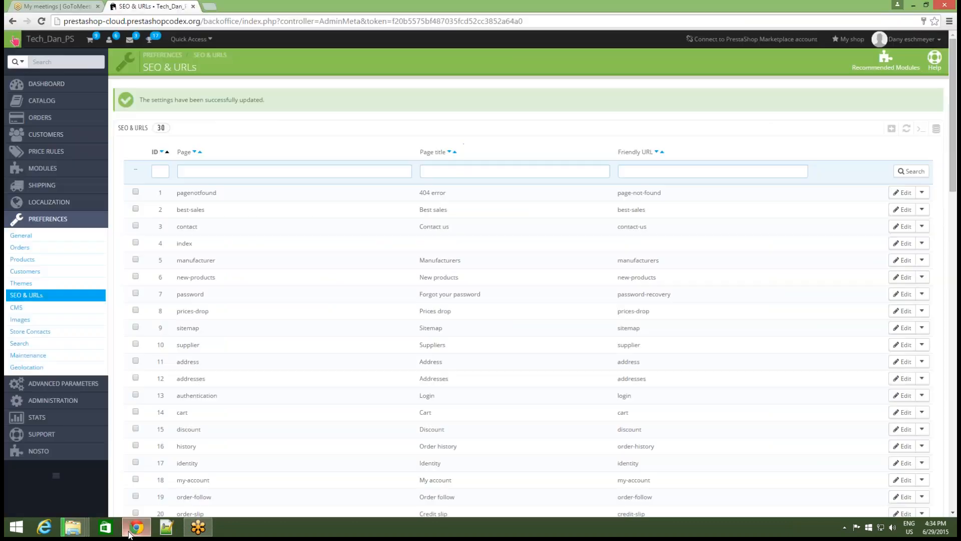
click(193, 7)
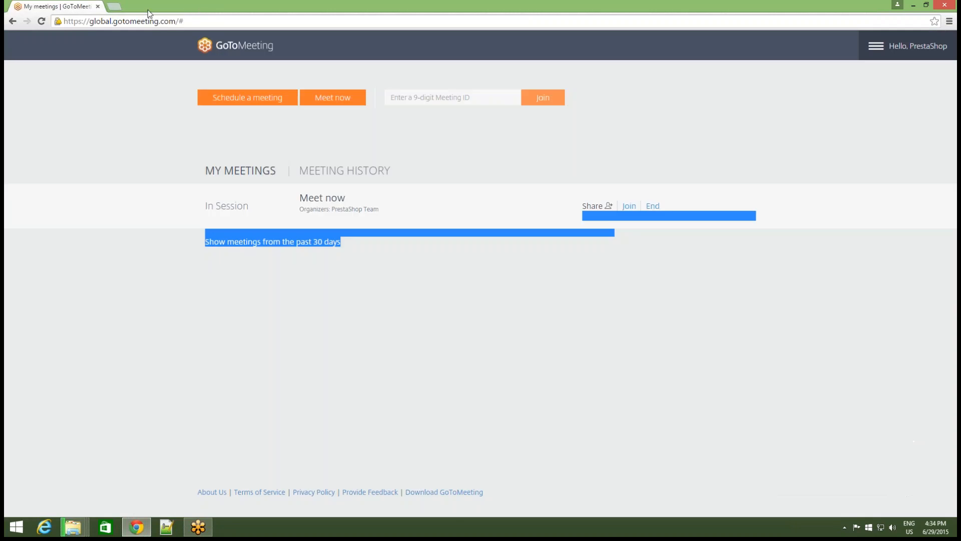
click(114, 7)
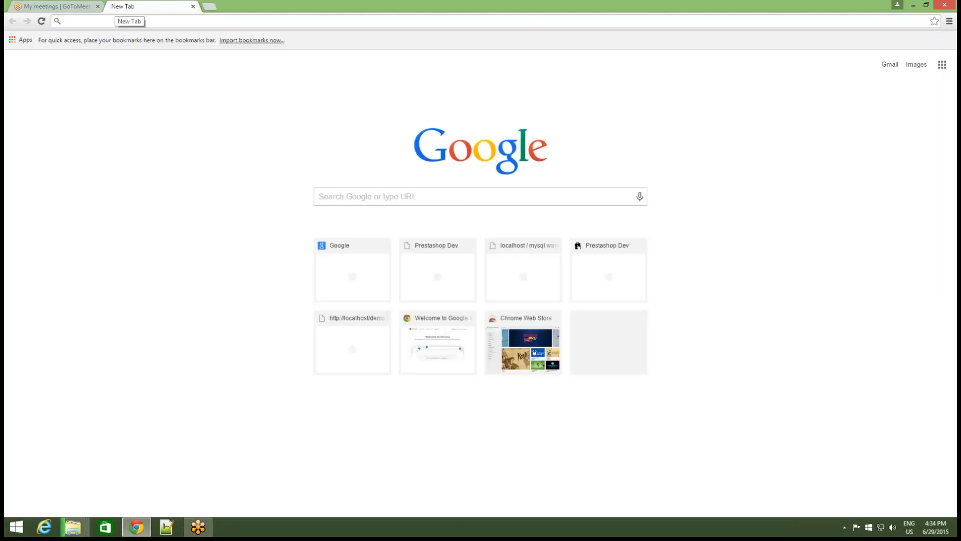
text(localhost/)
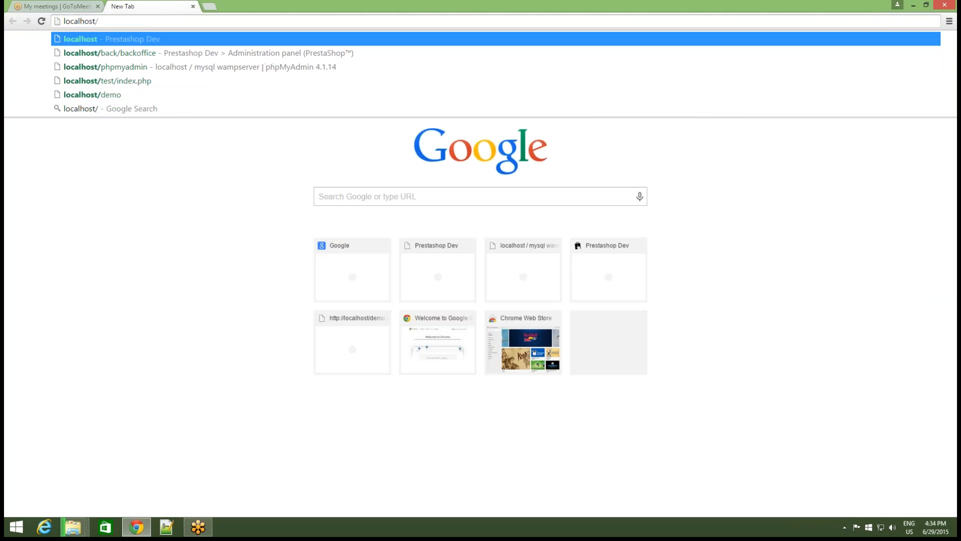
text(phpmyadmin/)
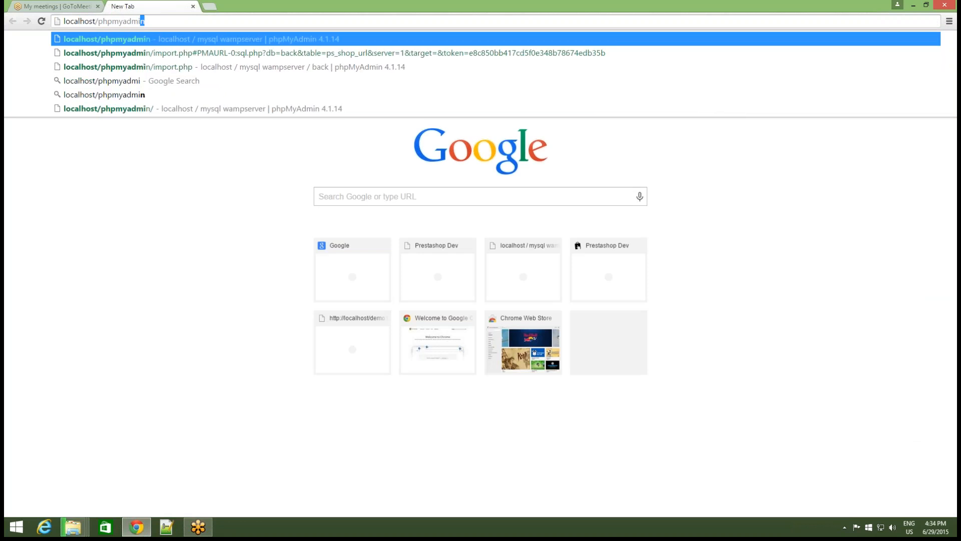
key(Return)
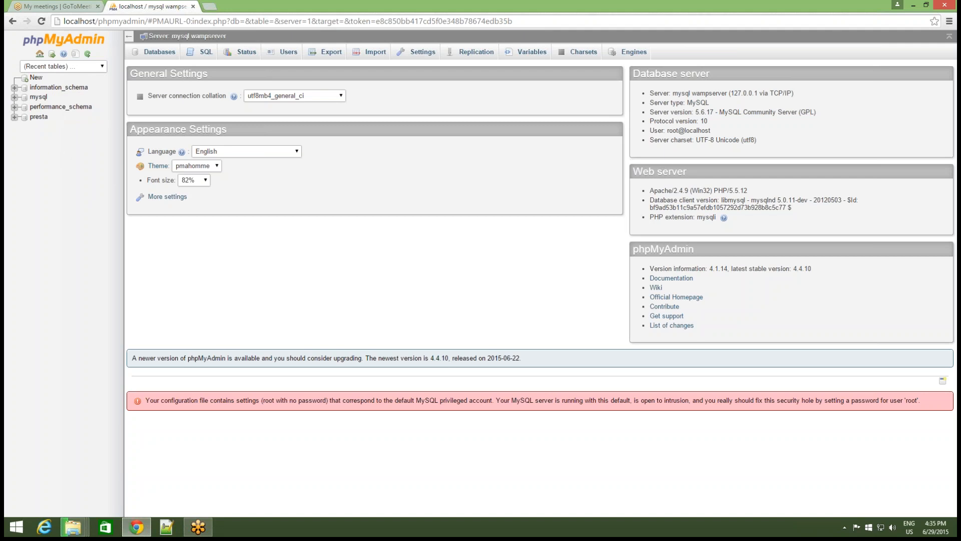
- Create a new database named backup in phpMyAdmin
click(159, 52)
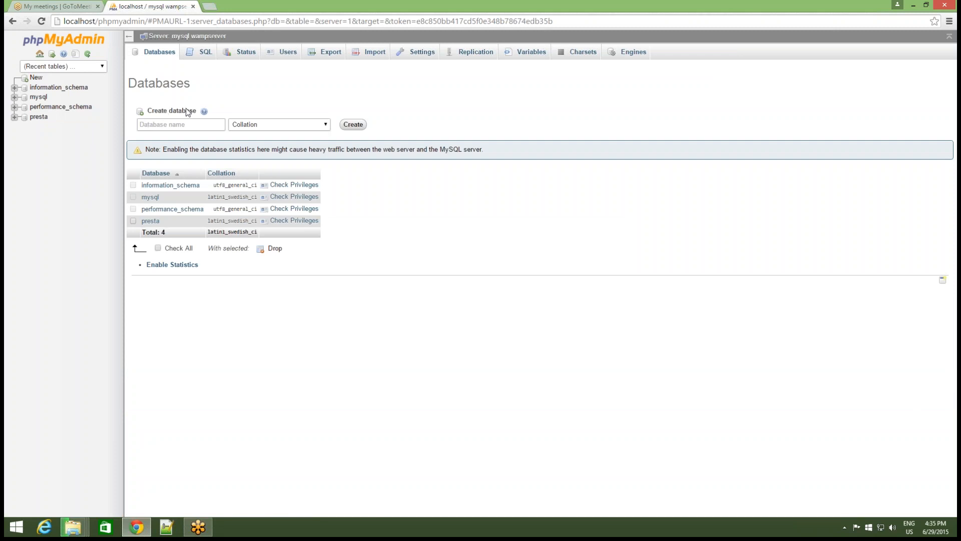
click(179, 123)
text(backup)
click(350, 127)
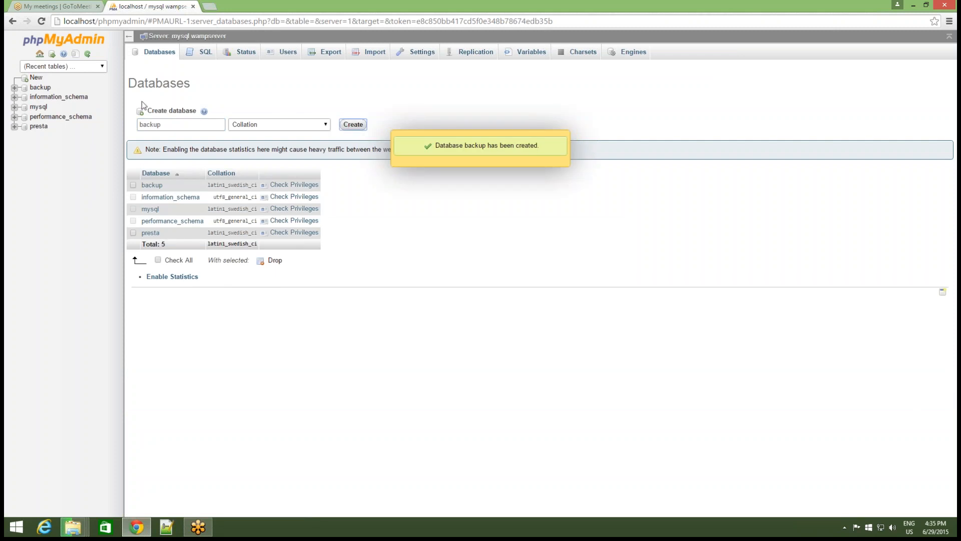
- Import the prestashop_dev.sql file from the desktop into the backup database
click(34, 88)
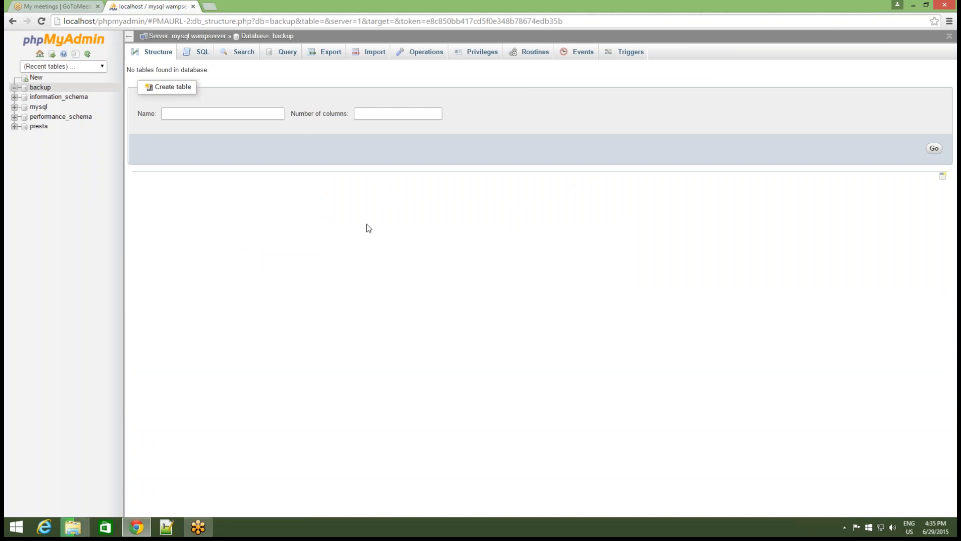
click(361, 54)
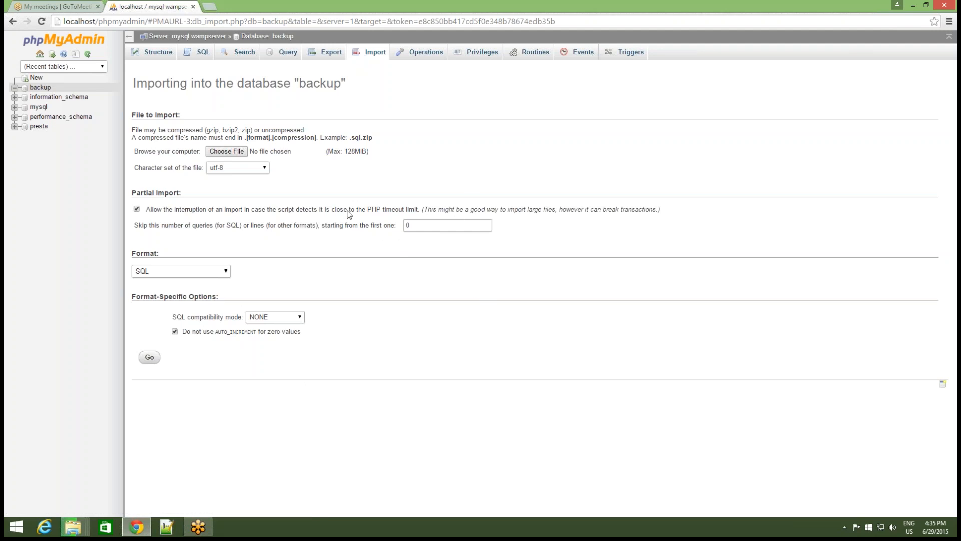
click(227, 152)
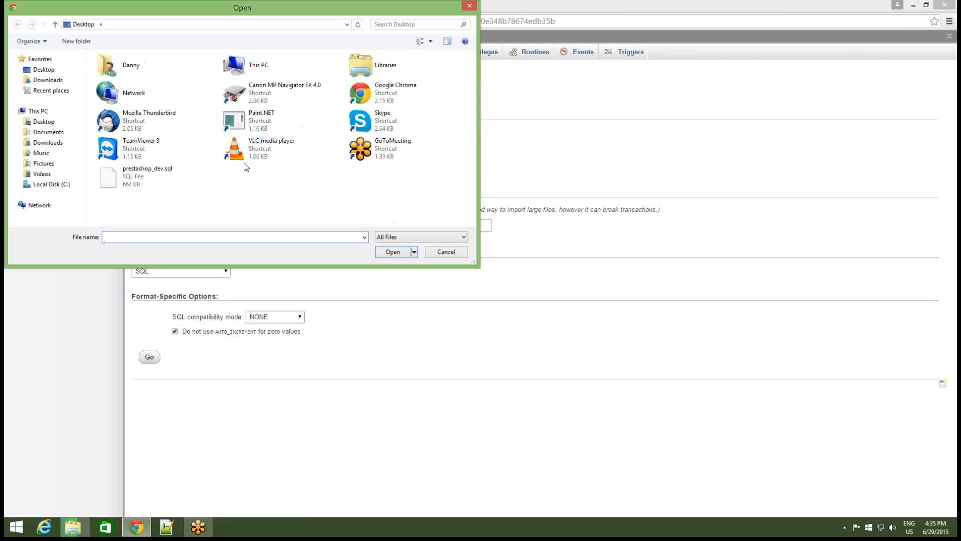
drag(276, 14, 467, 108)
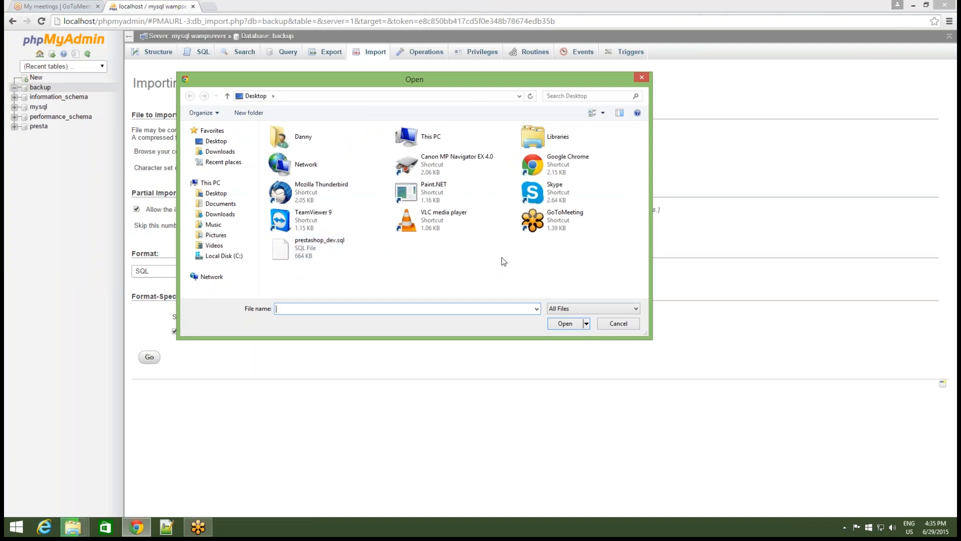
click(305, 256)
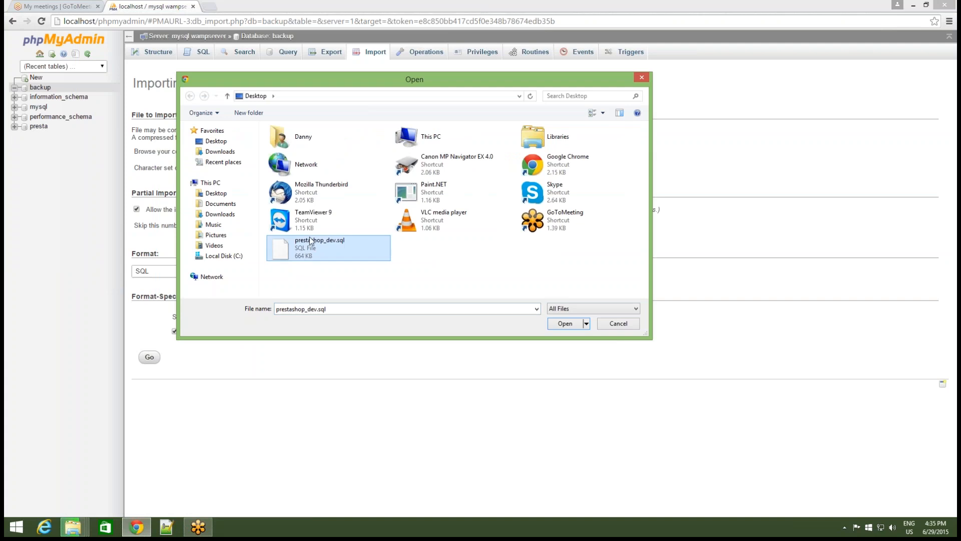
click(216, 140)
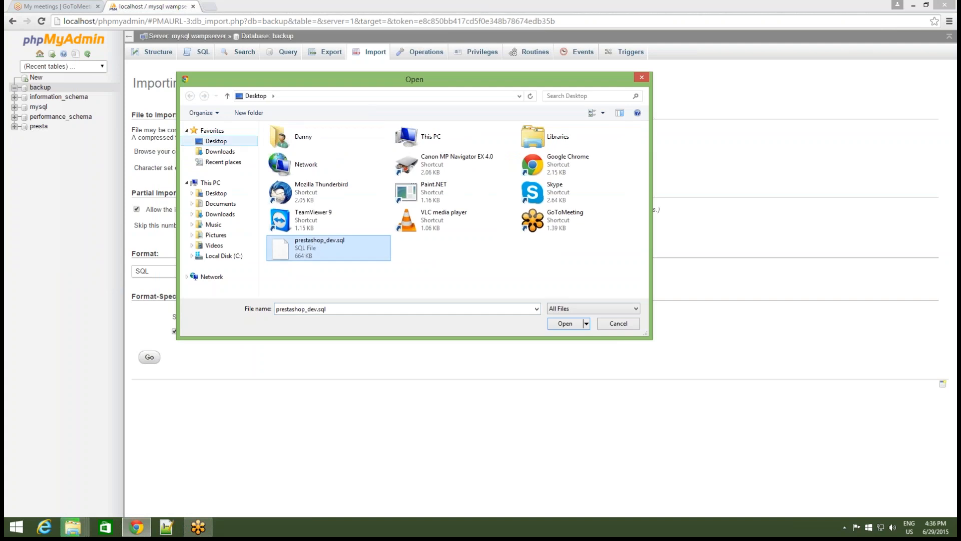
double_click(322, 252)
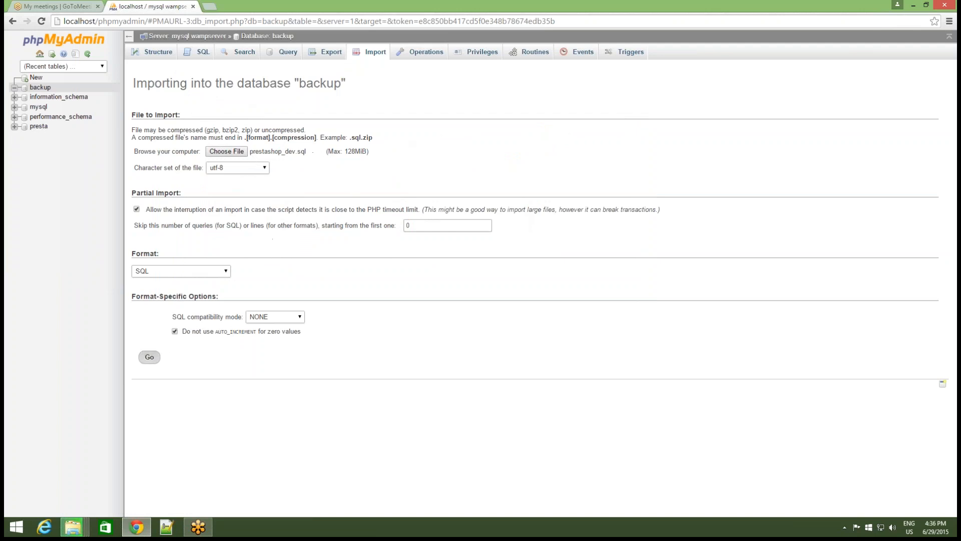
click(149, 356)
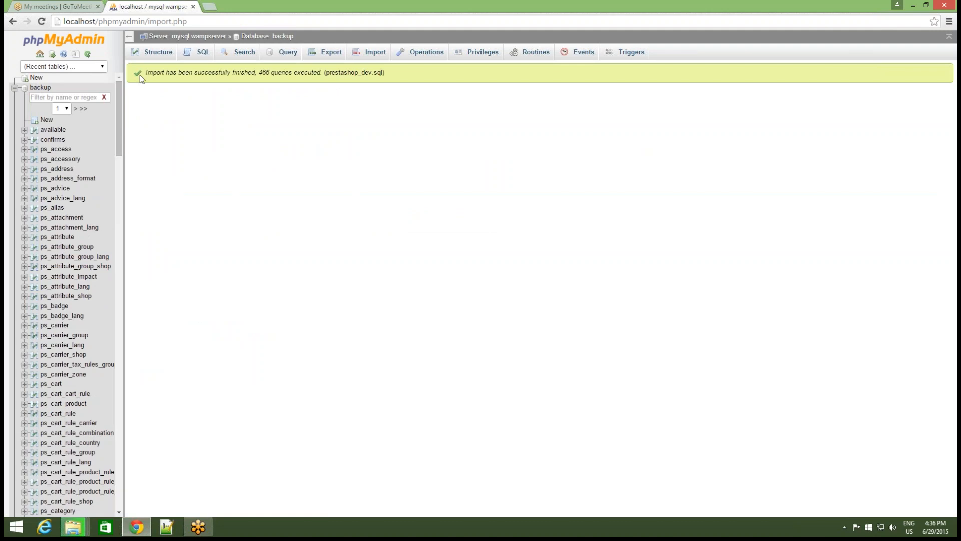
drag(140, 74, 255, 52)
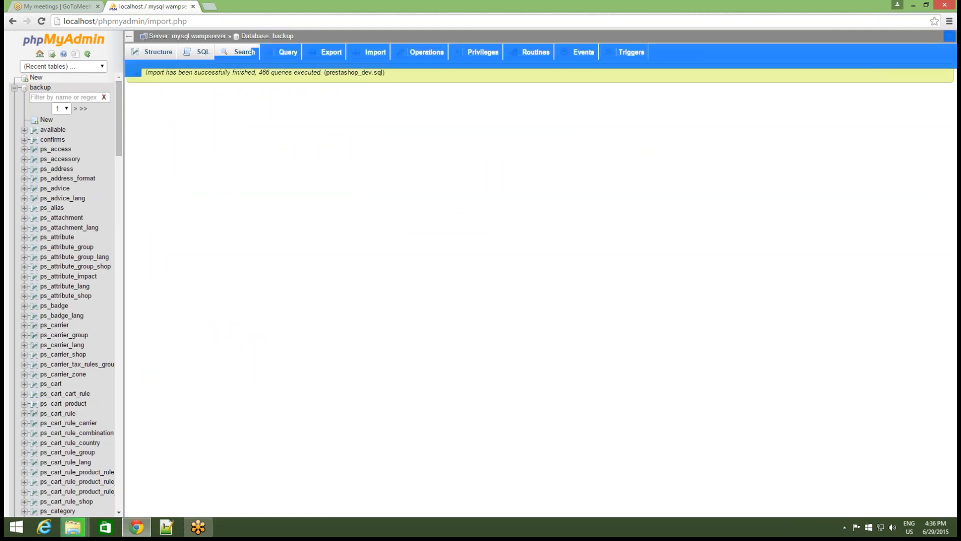
click(158, 86)
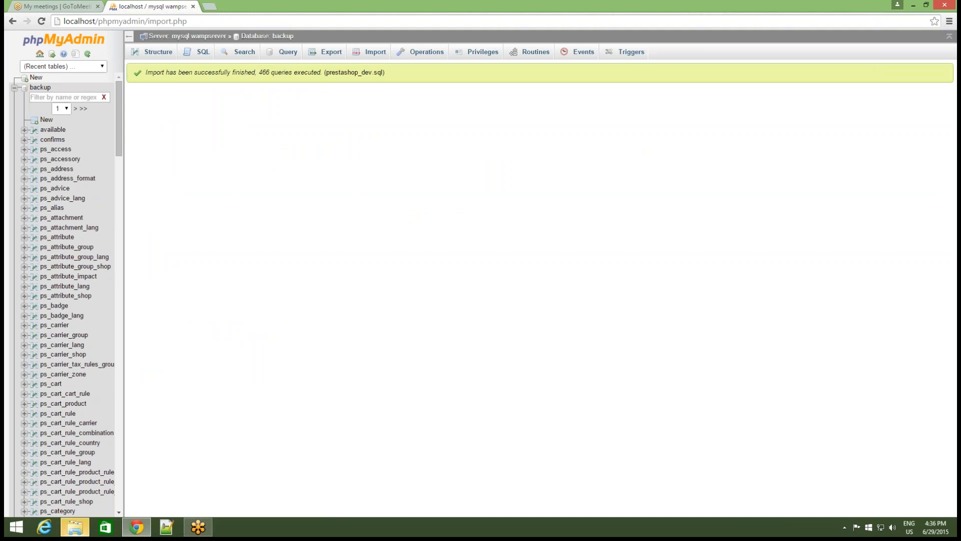
click(912, 6)
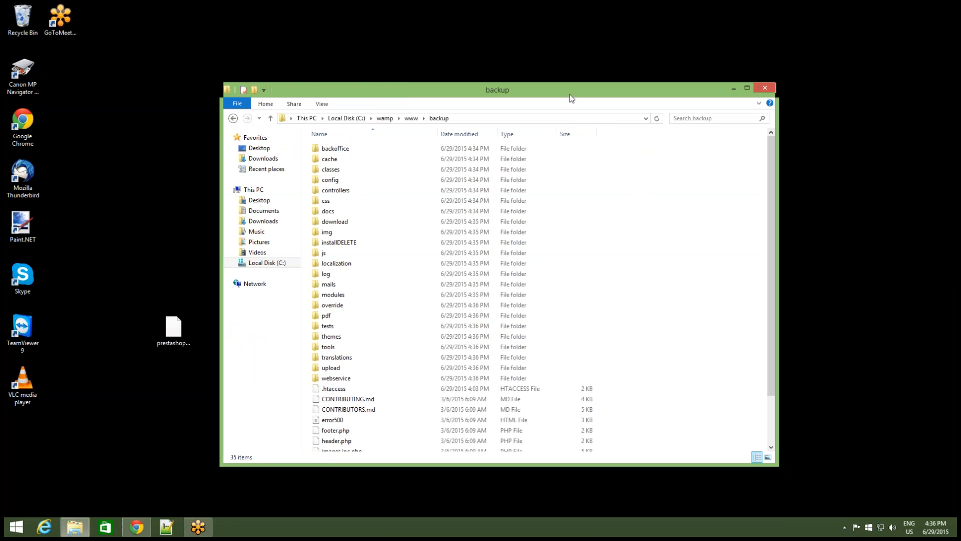
drag(584, 86, 621, 60)
scroll(539, 252, down, 2)
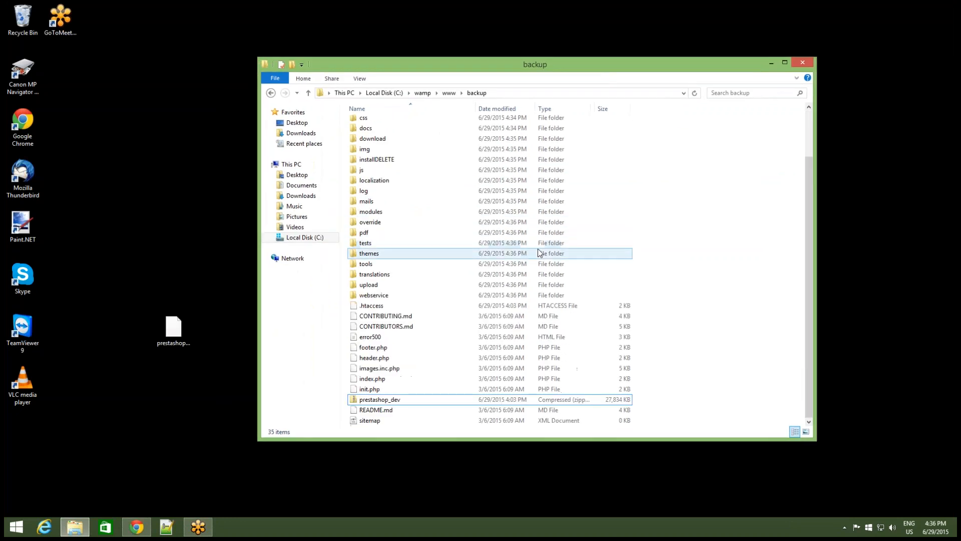
scroll(677, 283, up, 2)
scroll(491, 274, down, 2)
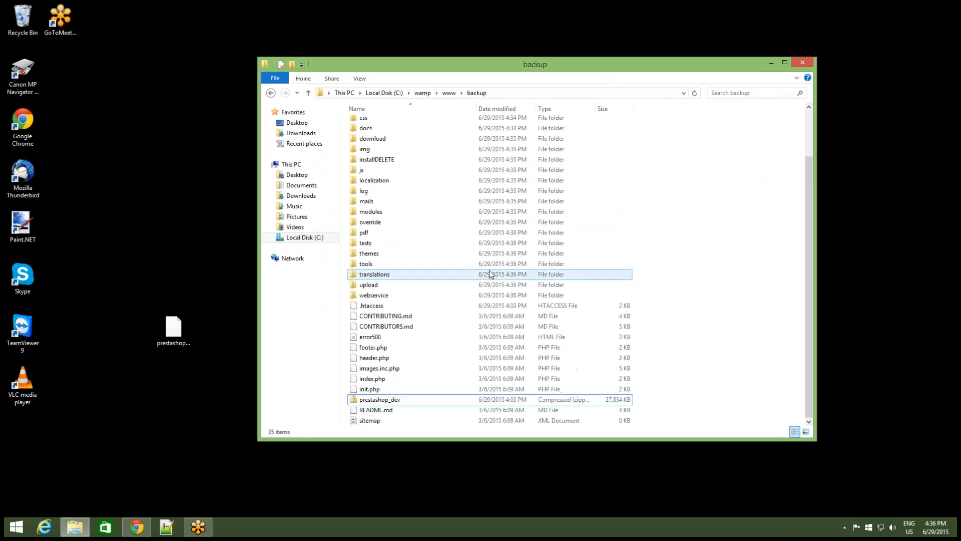
click(449, 93)
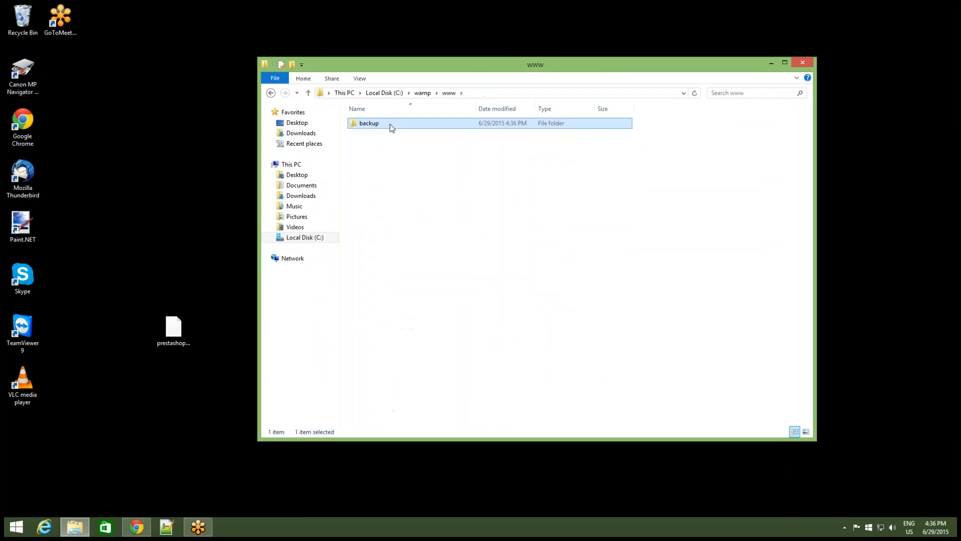
double_click(392, 128)
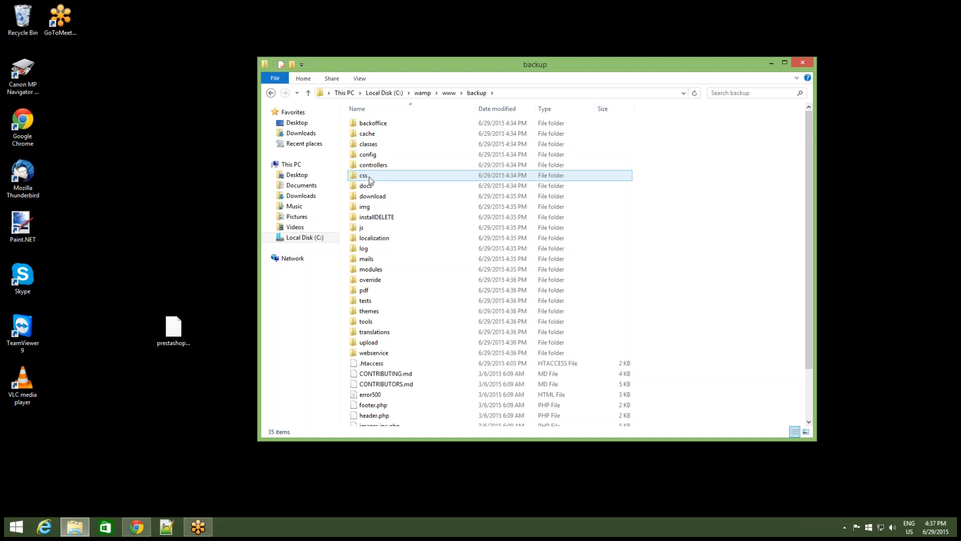
- Open settings.inc.php from the config folder of the backup shop in Notepad++
double_click(364, 155)
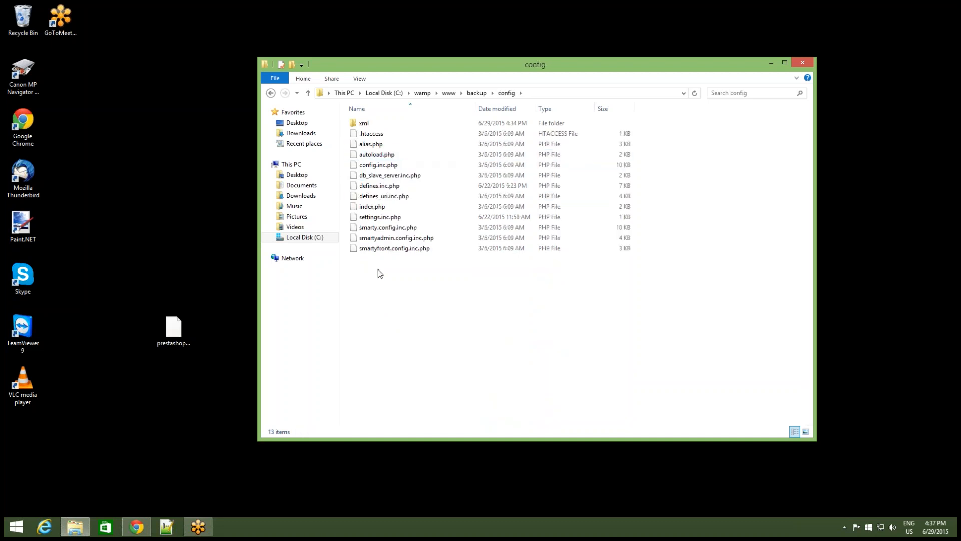
right_click(378, 219)
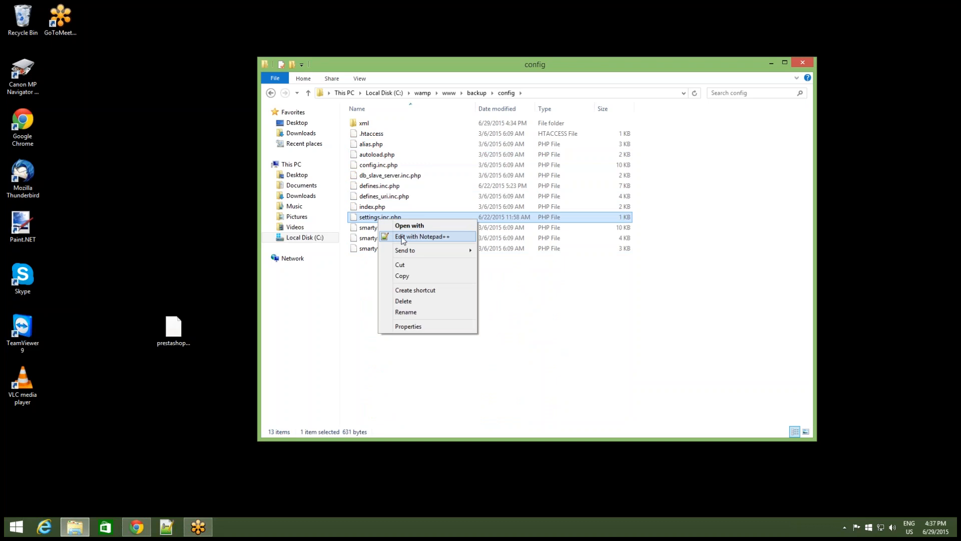
click(402, 238)
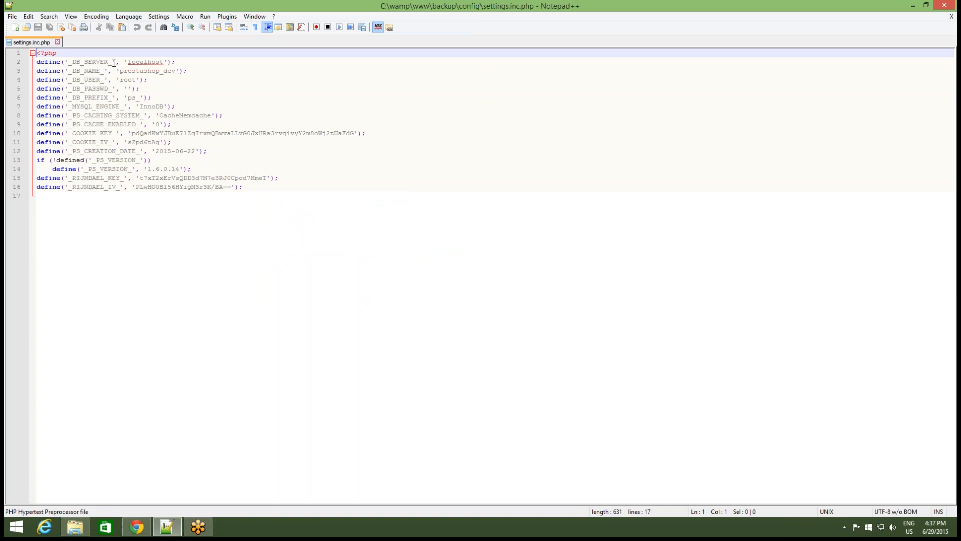
- Replace the _DB_SERVER_ value with the example host mysql.mysite.com
drag(114, 62, 68, 62)
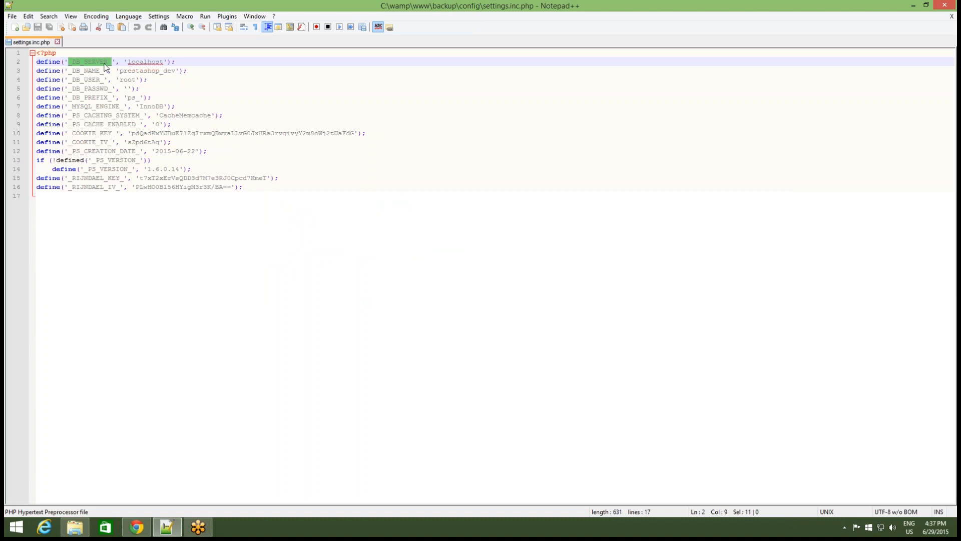
click(136, 62)
double_click(136, 62)
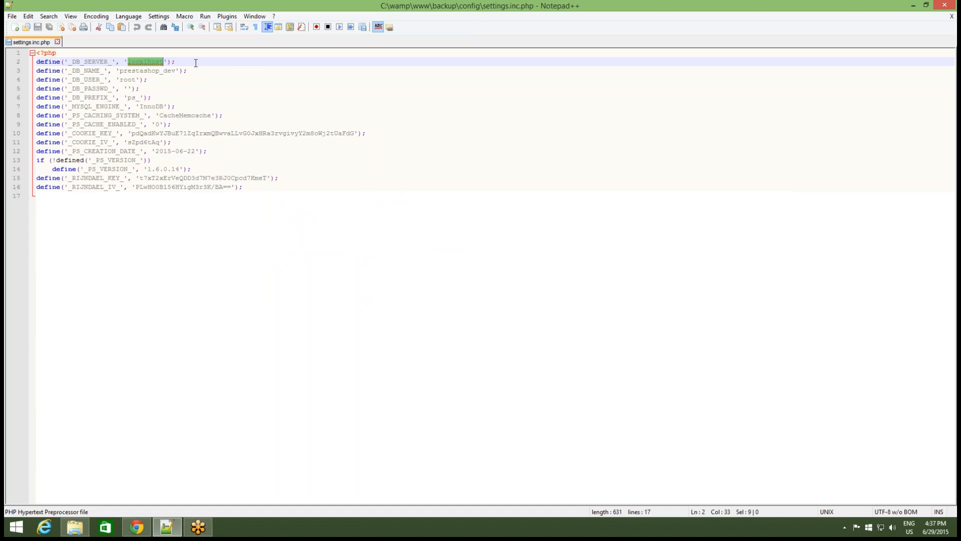
text(localhost)
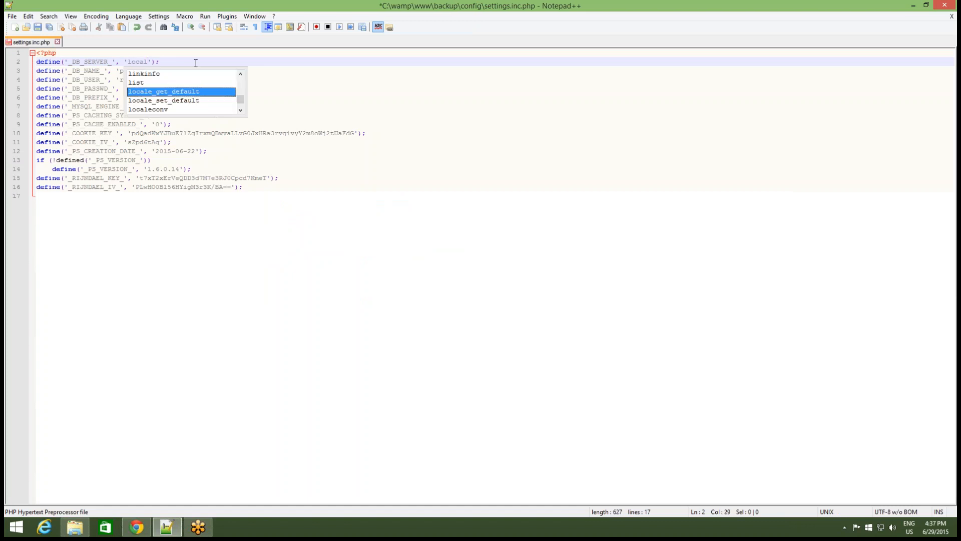
key(BackSpace)
key(BackSpace)
key(BackSpace)
key(BackSpace)
key(BackSpace)
key(BackSpace)
key(BackSpace)
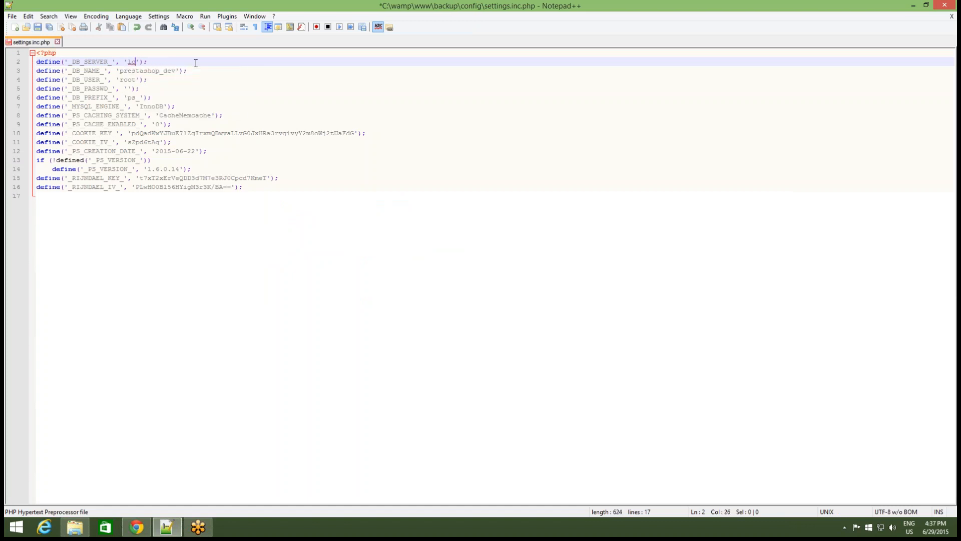
key(BackSpace)
text(mysql.)
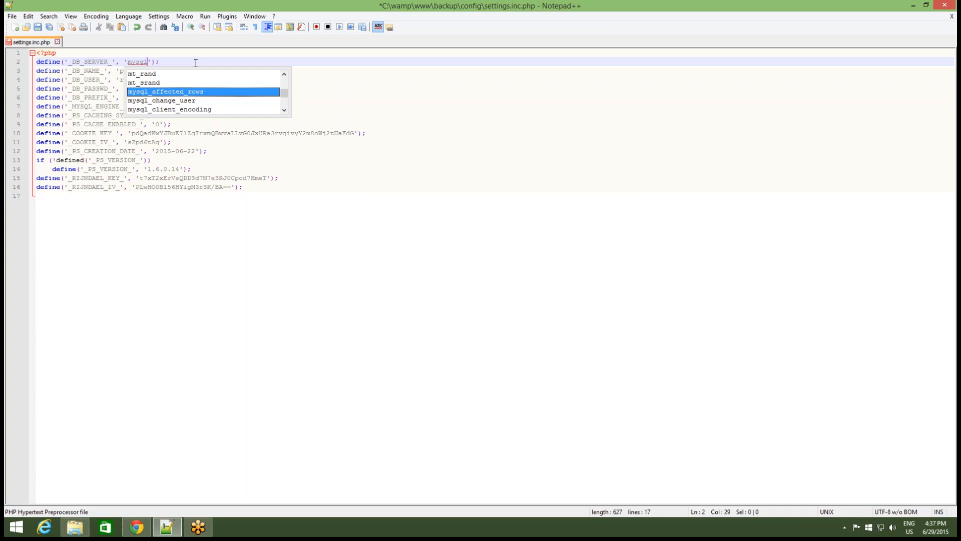
text(mysite.com)
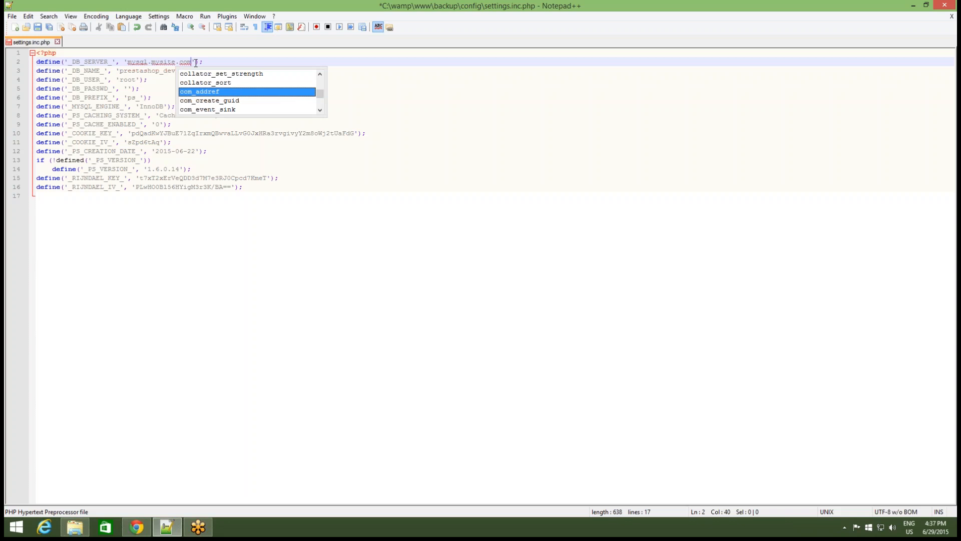
- Change the _DB_SERVER_ value back to localhost
key(BackSpace)
key(BackSpace)
key(BackSpace)
key(BackSpace)
key(BackSpace)
key(BackSpace)
key(BackSpace)
key(BackSpace)
key(BackSpace)
key(BackSpace)
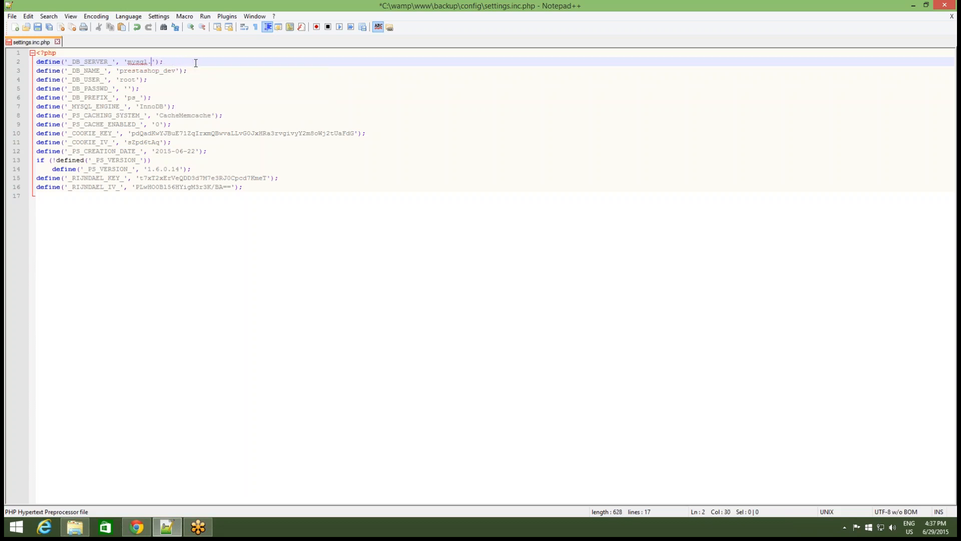
key(BackSpace)
key(BackSpace)
key(BackSpace)
key(BackSpace)
key(BackSpace)
key(BackSpace)
text(loc)
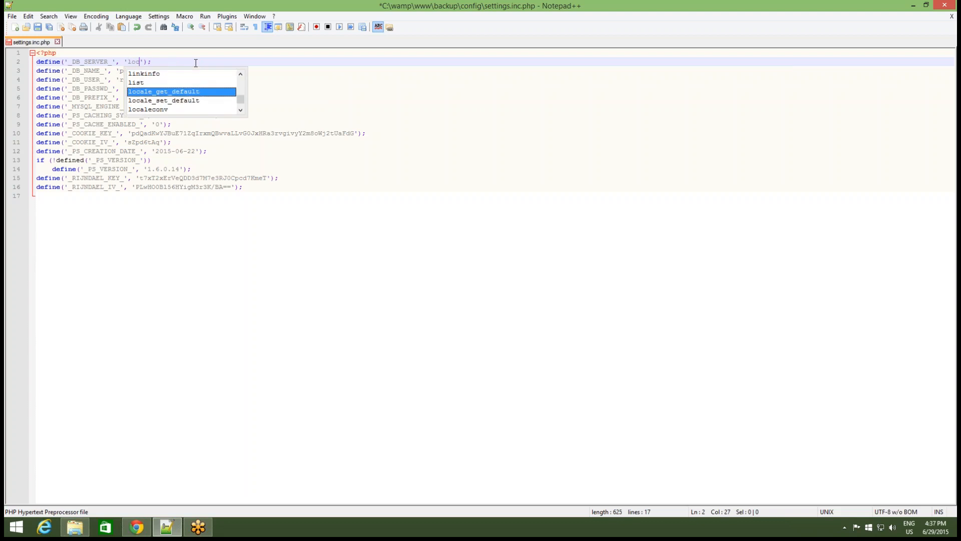
text(alhost)
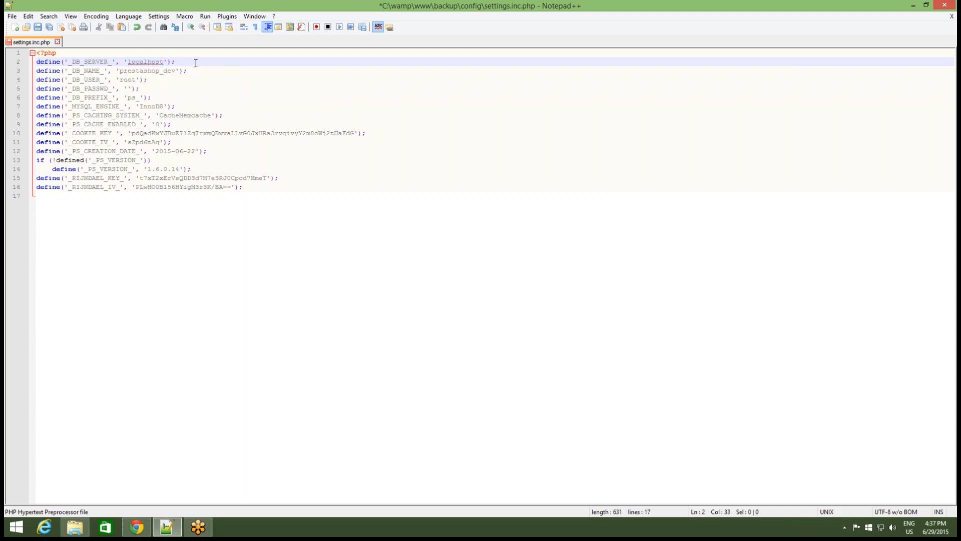
- Check the imported database's name in phpMyAdmin and set the _DB_NAME_ value in settings.inc.php to backup
click(83, 71)
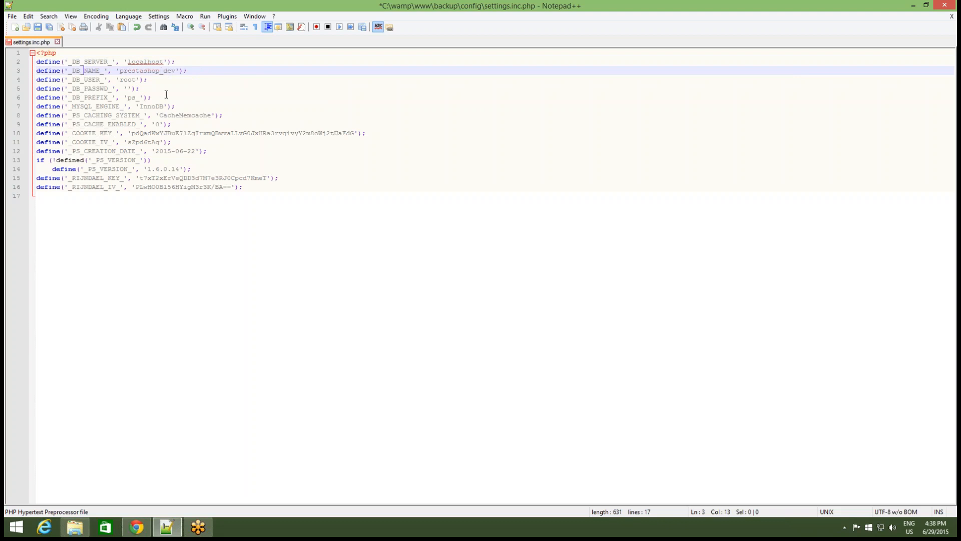
click(136, 527)
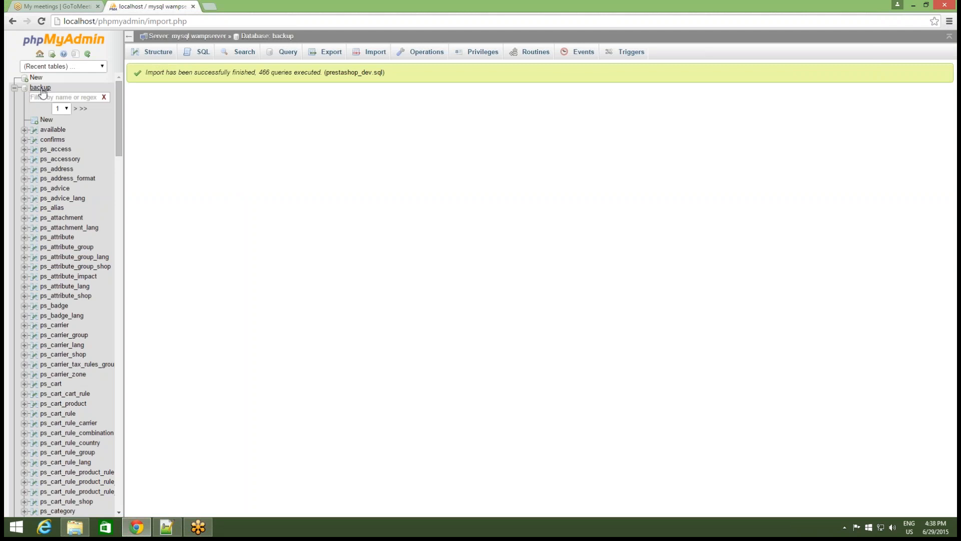
click(912, 6)
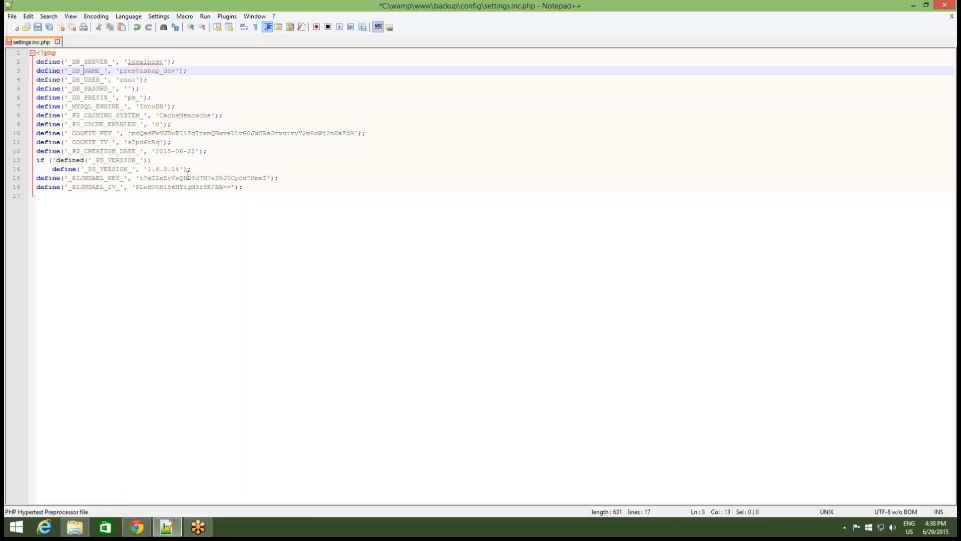
key(BackSpace)
key(BackSpace)
key(BackSpace)
key(BackSpace)
key(BackSpace)
key(BackSpace)
key(BackSpace)
key(BackSpace)
key(BackSpace)
key(BackSpace)
key(BackSpace)
key(BackSpace)
key(BackSpace)
key(BackSpace)
text(backup)
- Enter a sample database password as the _DB_PASSWD_ value and clear it again
click(130, 88)
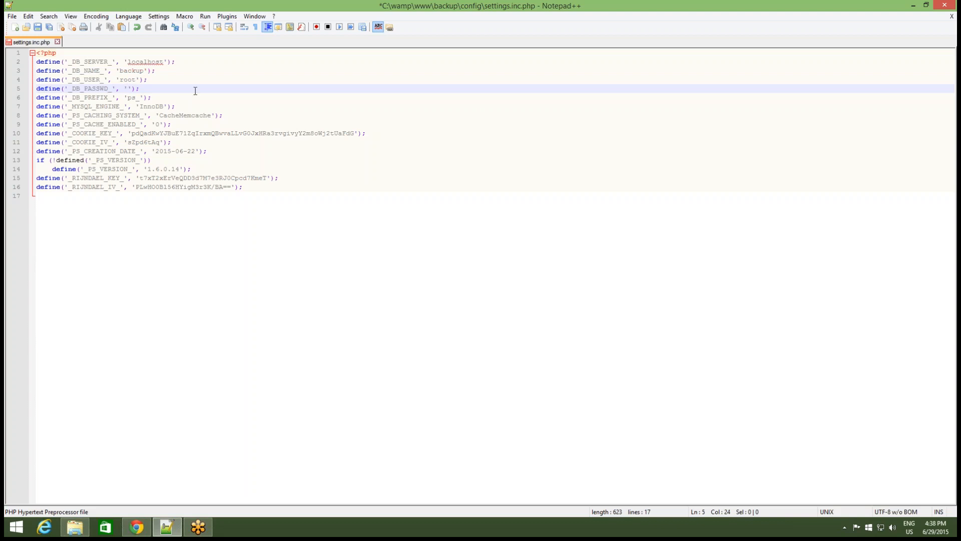
text(passwor)
key(BackSpace)
key(BackSpace)
key(BackSpace)
key(BackSpace)
- Compare the _DB_PREFIX_ value with the table name prefixes of the backup database in phpMyAdmin, and return to Notepad++
click(137, 99)
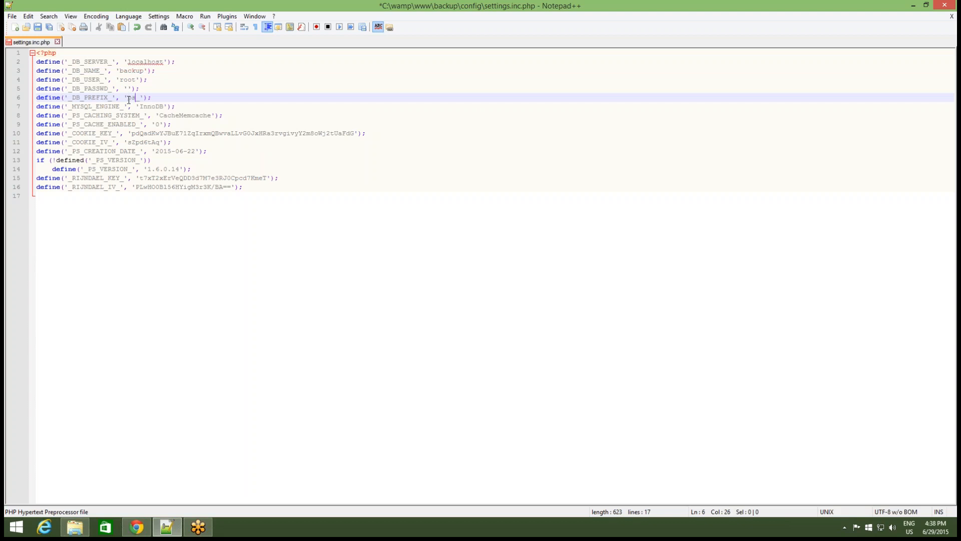
click(137, 527)
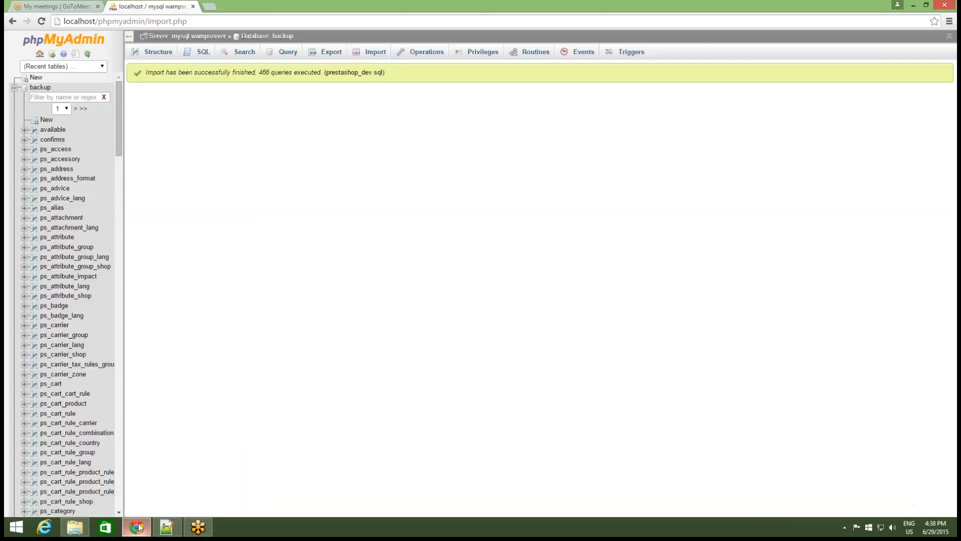
scroll(25, 239, down, 2)
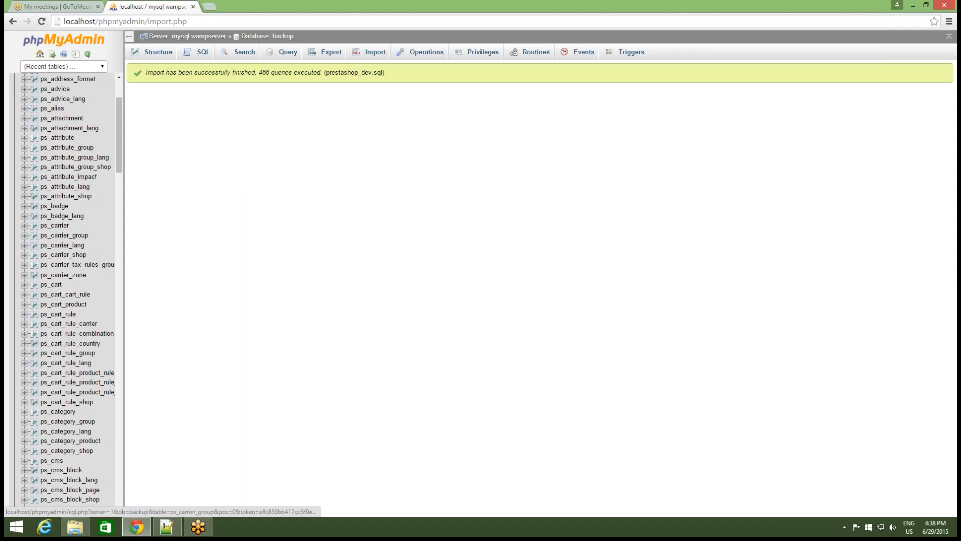
scroll(43, 365, down, 1)
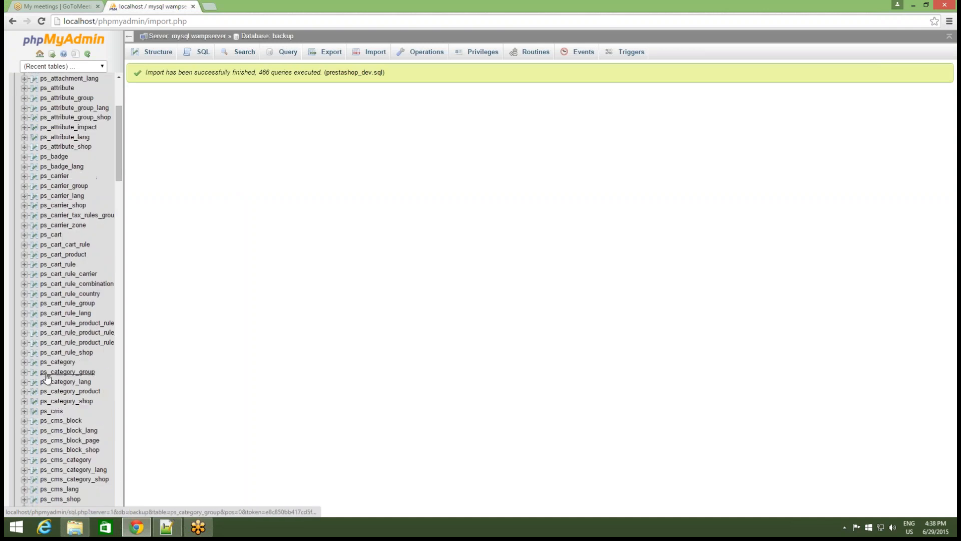
scroll(45, 381, down, 1)
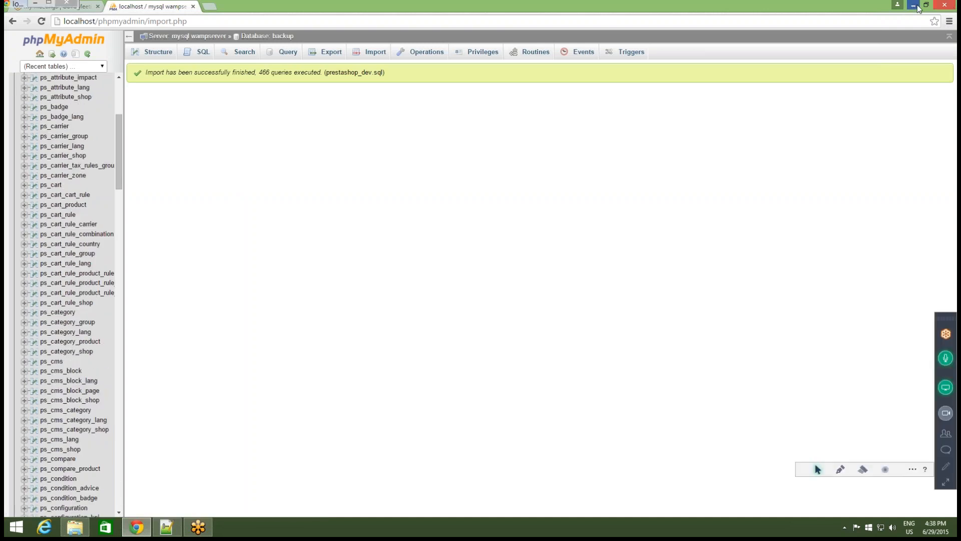
click(166, 527)
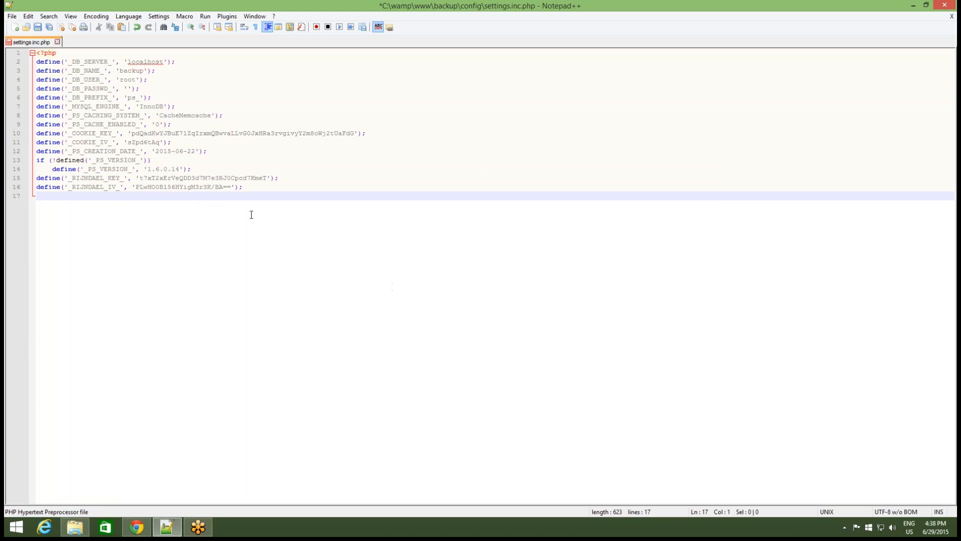
- Save settings.inc.php and close Notepad++
click(11, 17)
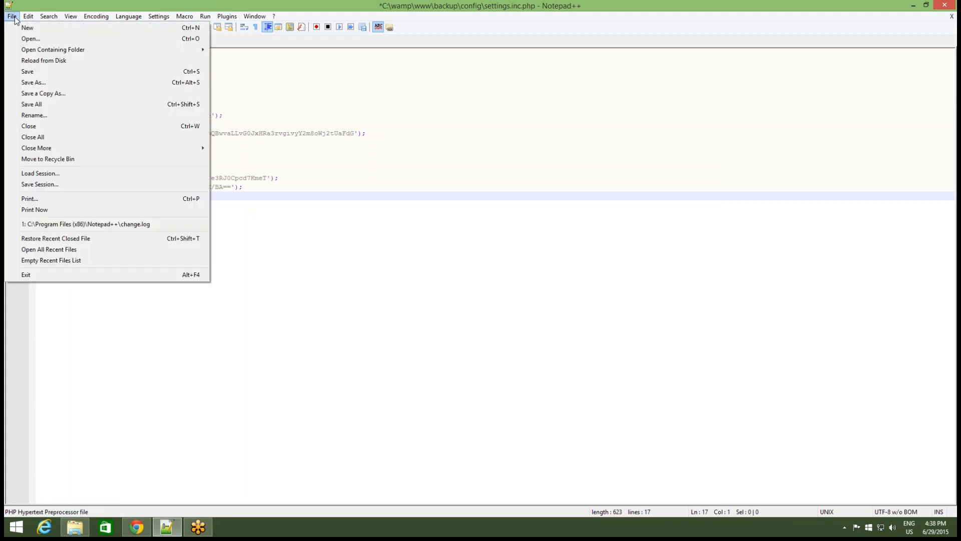
click(29, 72)
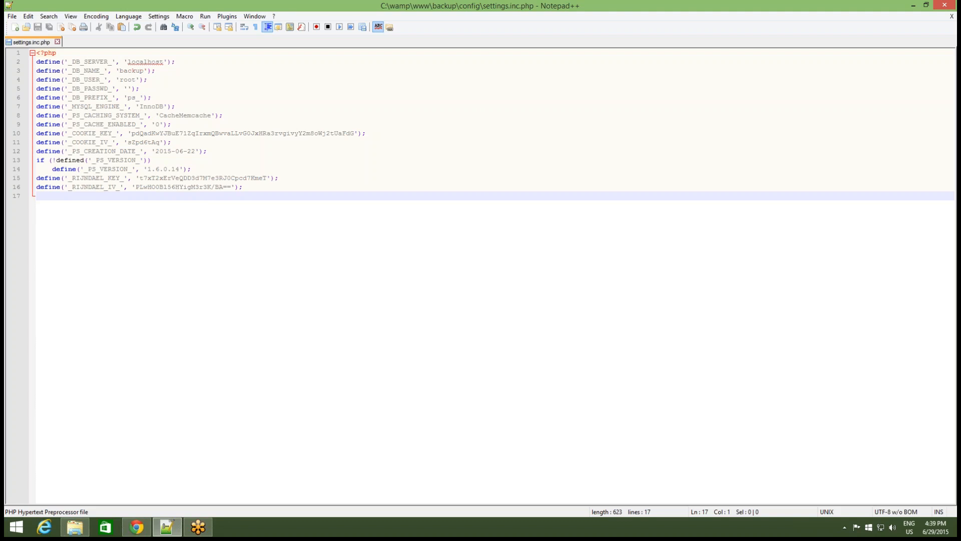
click(947, 5)
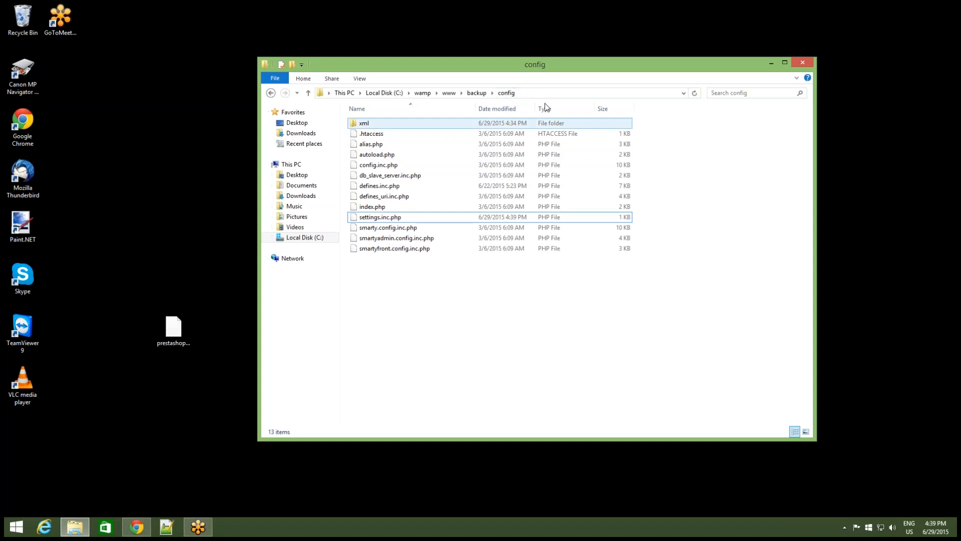
- Go back up to the backup folder in File Explorer, look over its contents and minimize the window
click(477, 92)
scroll(473, 250, down, 2)
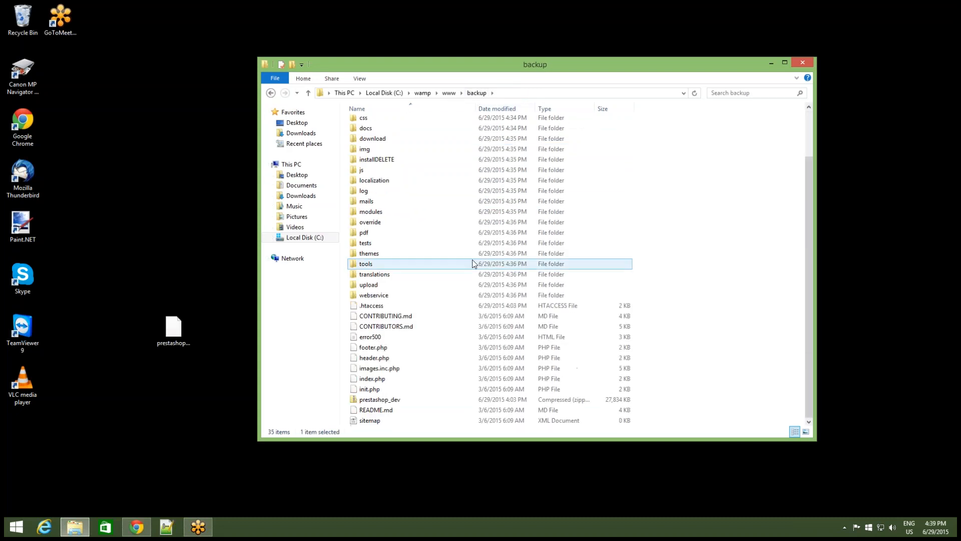
click(428, 275)
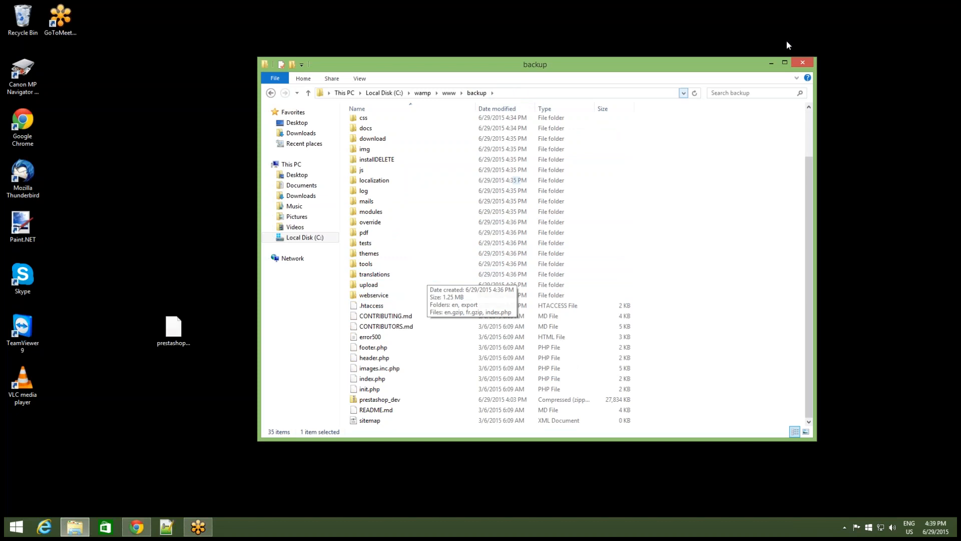
click(773, 68)
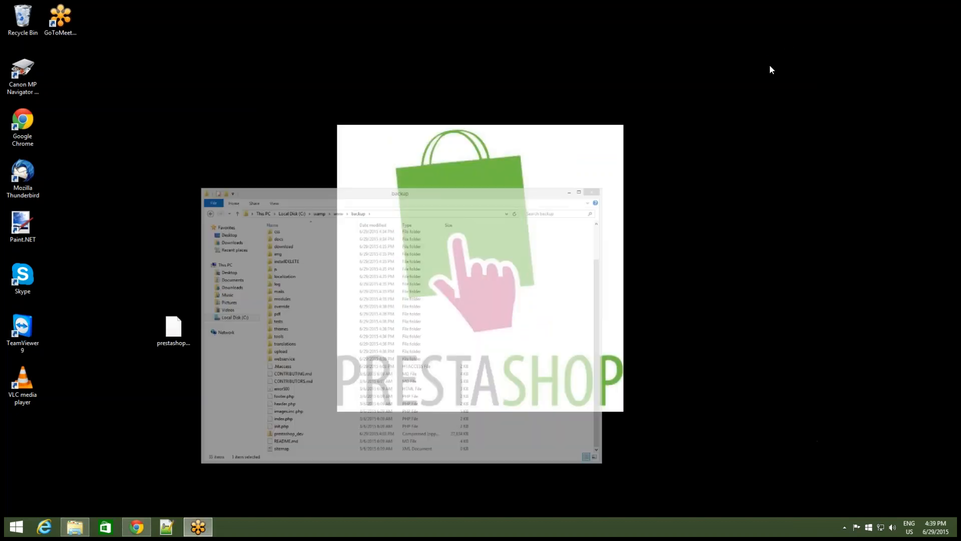
- Switch to Chrome and load localhost/backup in a new tab
click(143, 532)
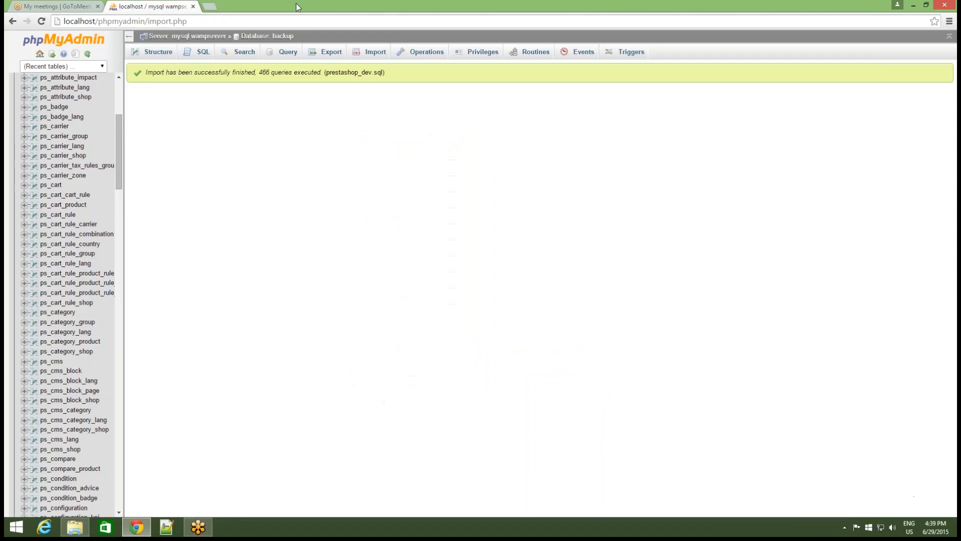
click(209, 6)
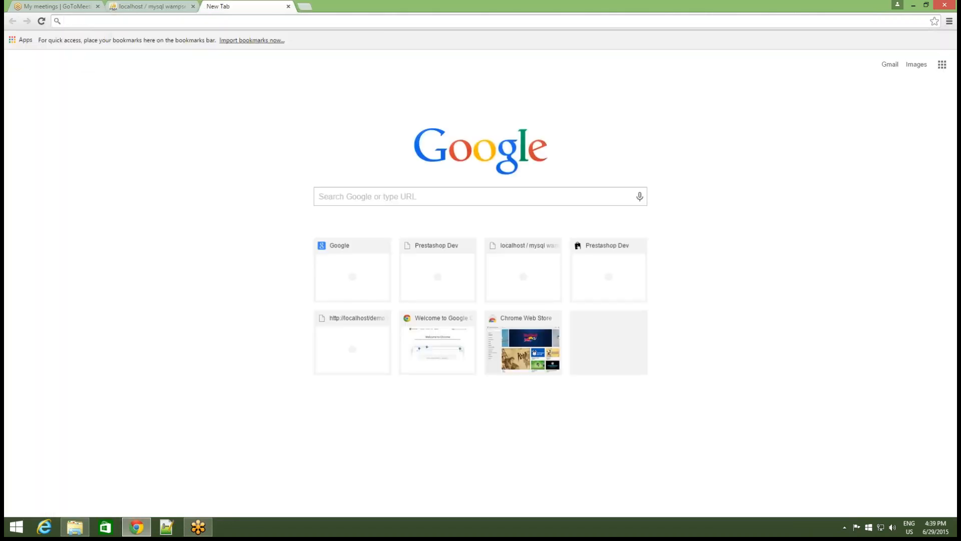
text(local)
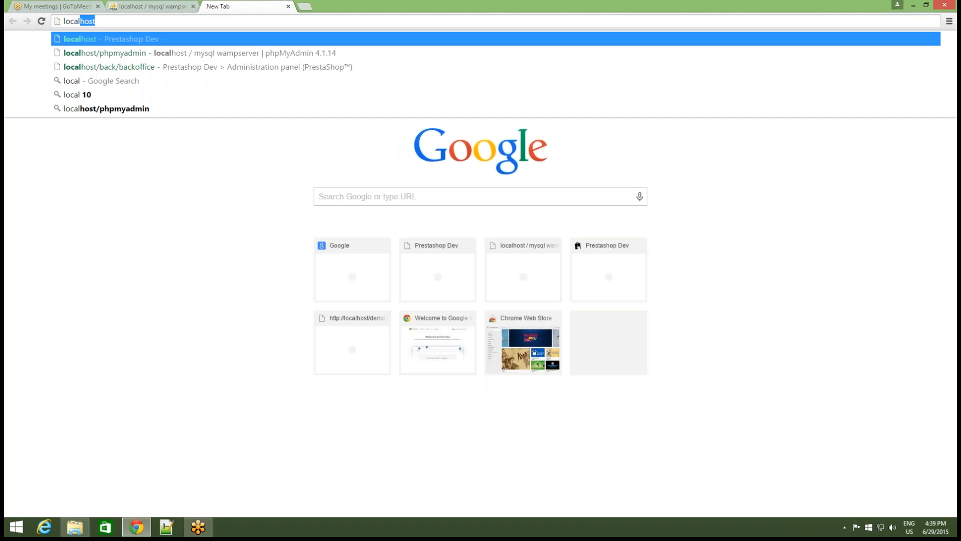
text(host/)
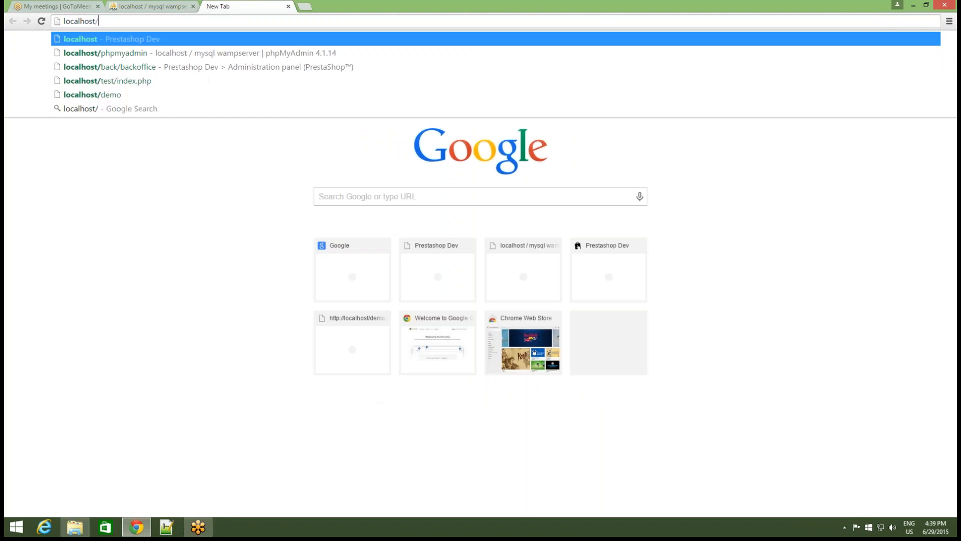
text(backu)
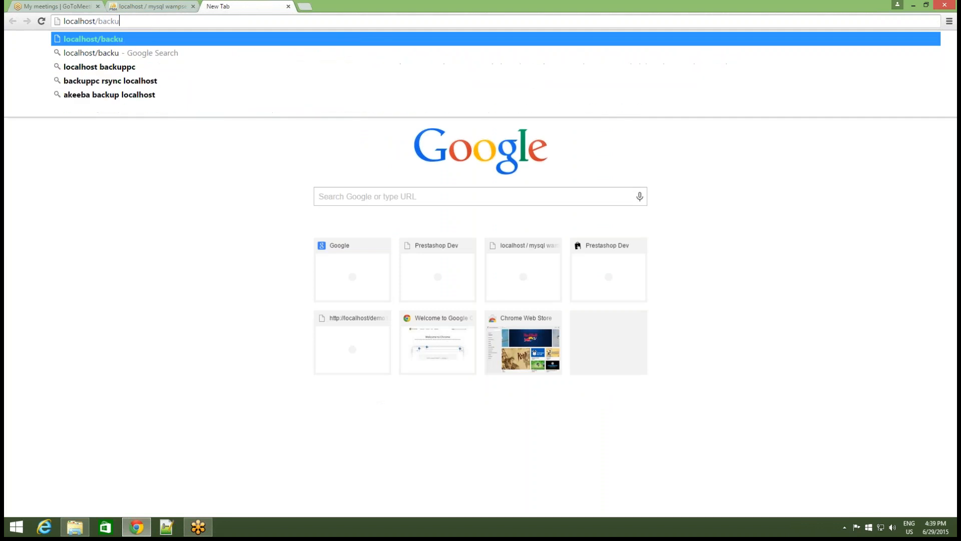
text(p)
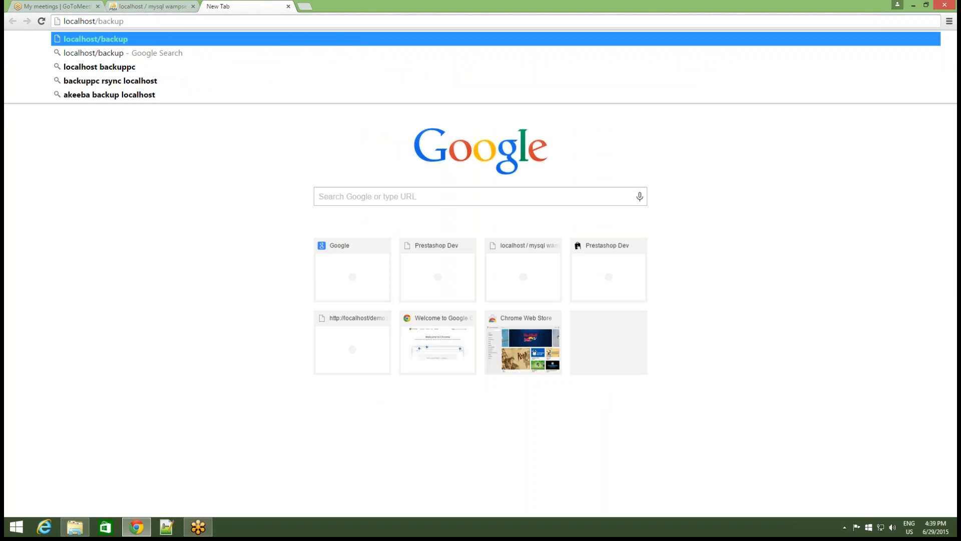
key(Return)
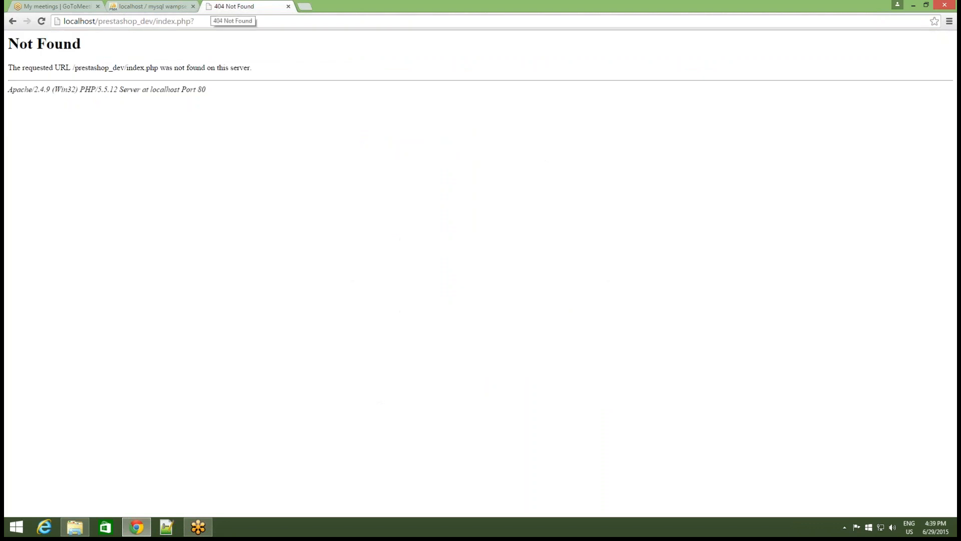
- Replace the prestashop_dev/index.php path in the address with backup so it reads localhost/backup
drag(99, 21, 448, 5)
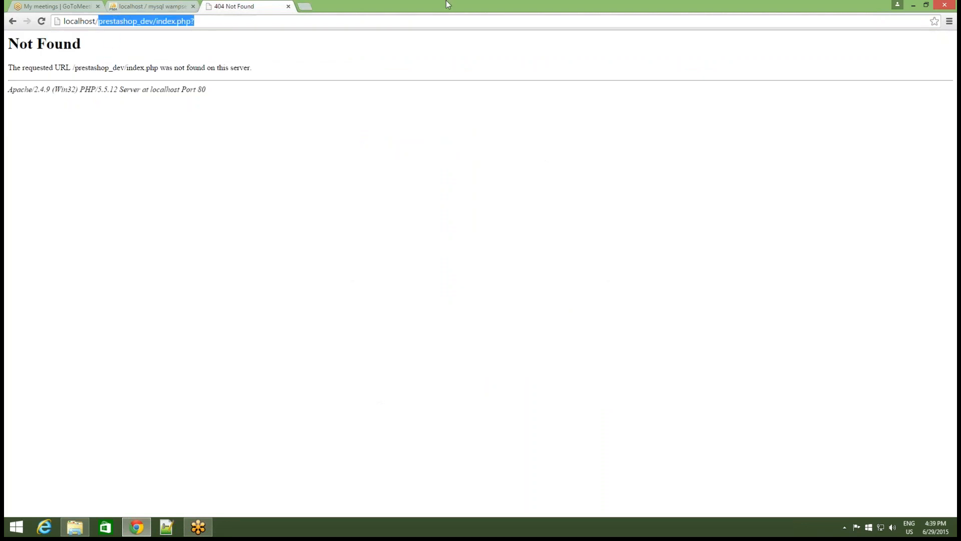
key(BackSpace)
text(back)
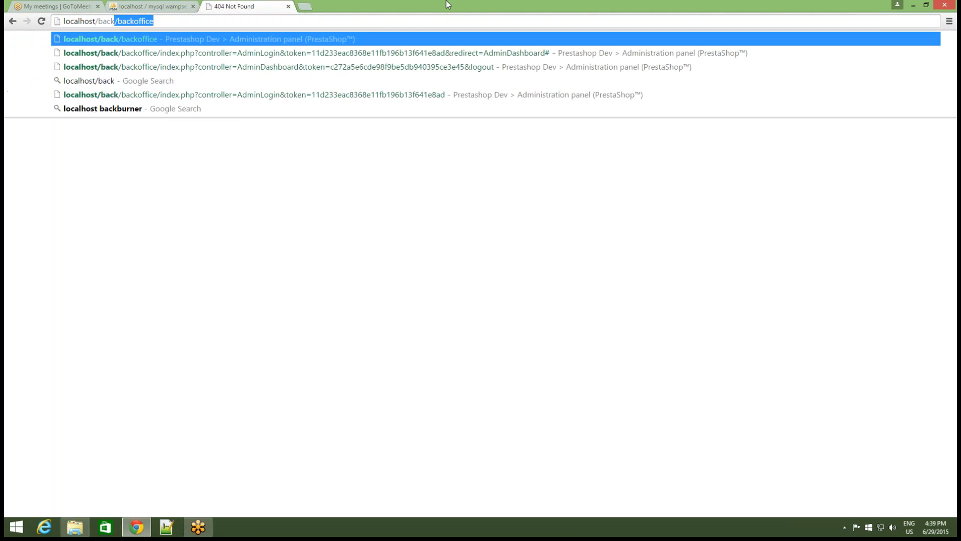
text(u)
key(BackSpace)
text(p)
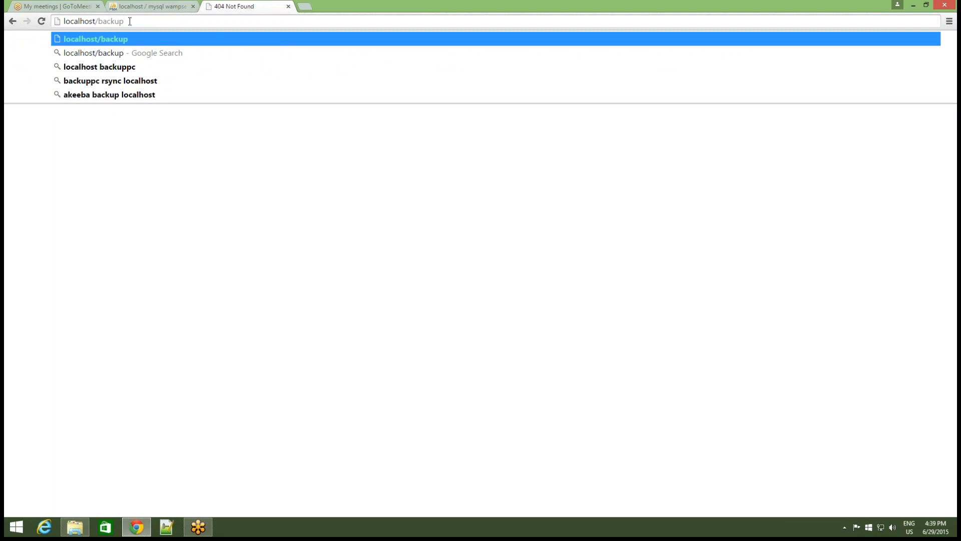
- Look up the name of the admin folder inside the backup folder in File Explorer, and return to Chrome
click(75, 527)
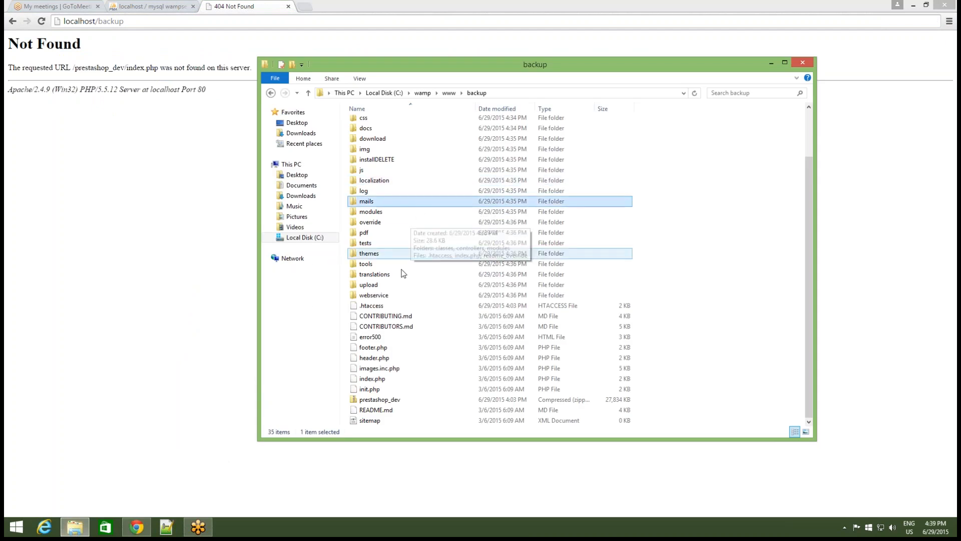
scroll(392, 307, up, 2)
click(375, 124)
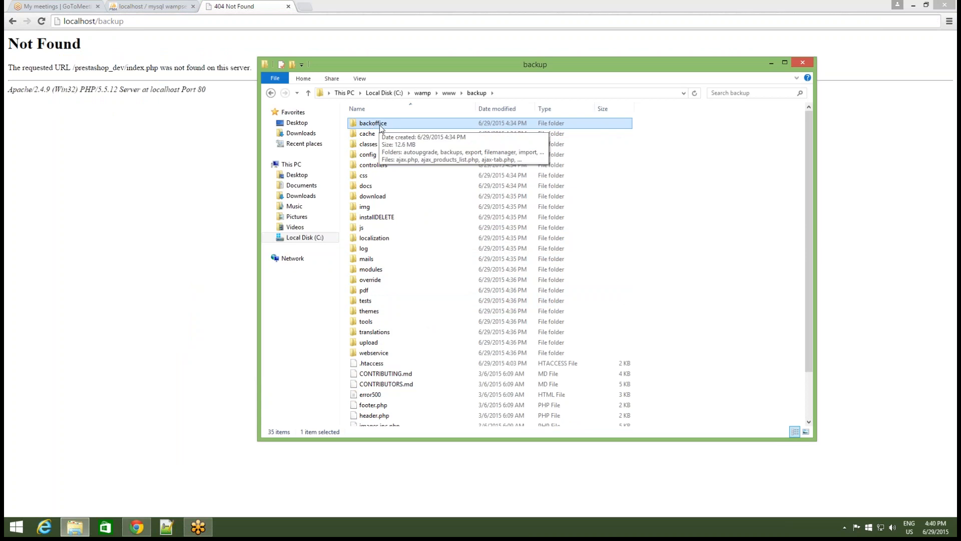
shift+click(372, 130)
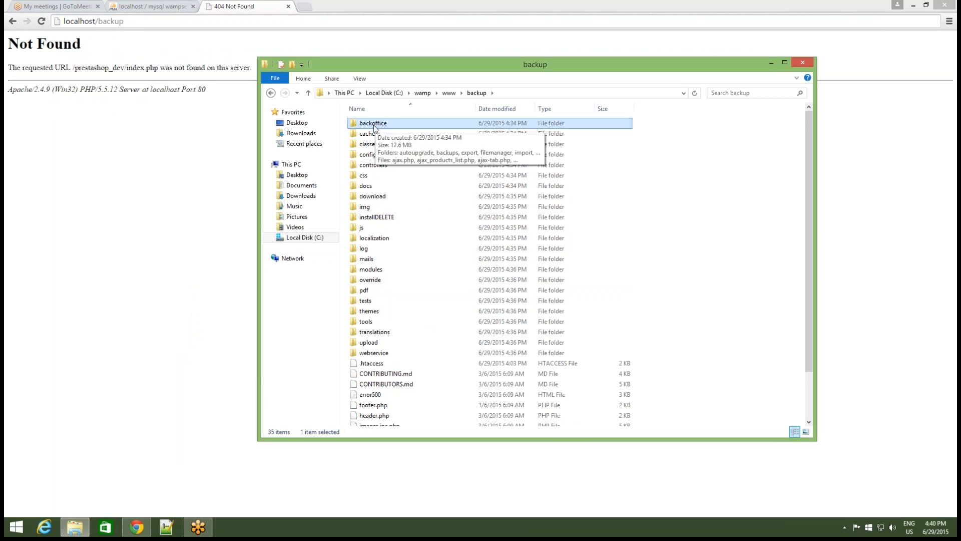
click(133, 45)
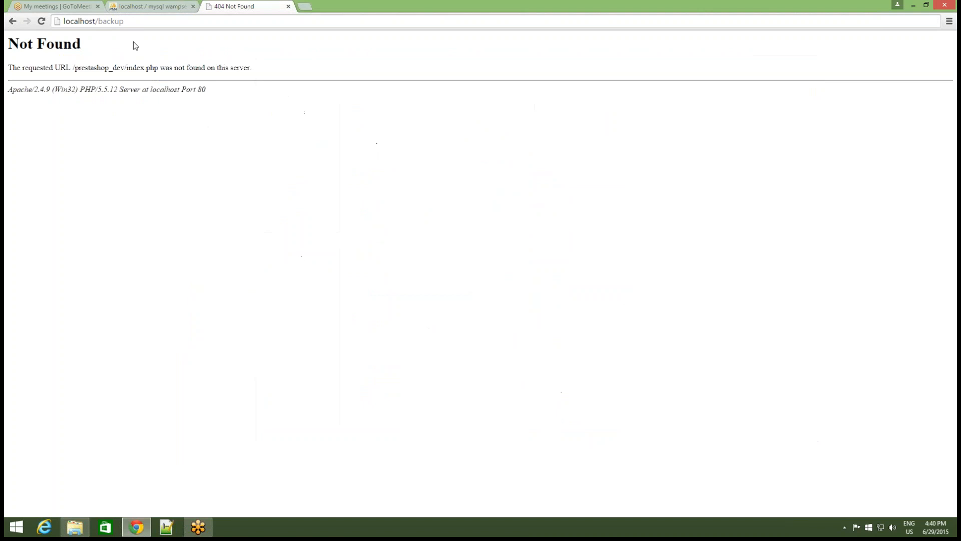
- Recheck the admin folder name in File Explorer, then load localhost/backup/backoffice in Chrome
click(75, 526)
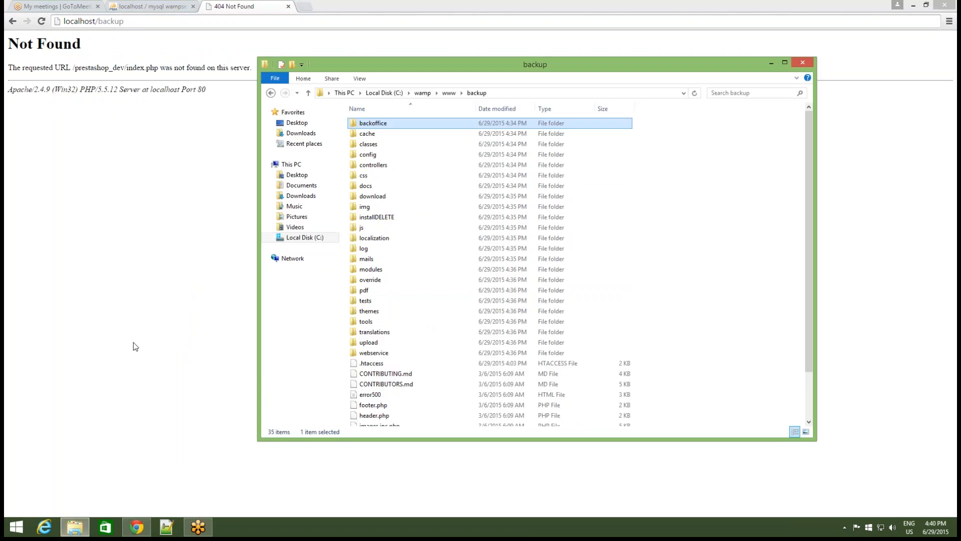
click(134, 342)
click(155, 20)
click(163, 22)
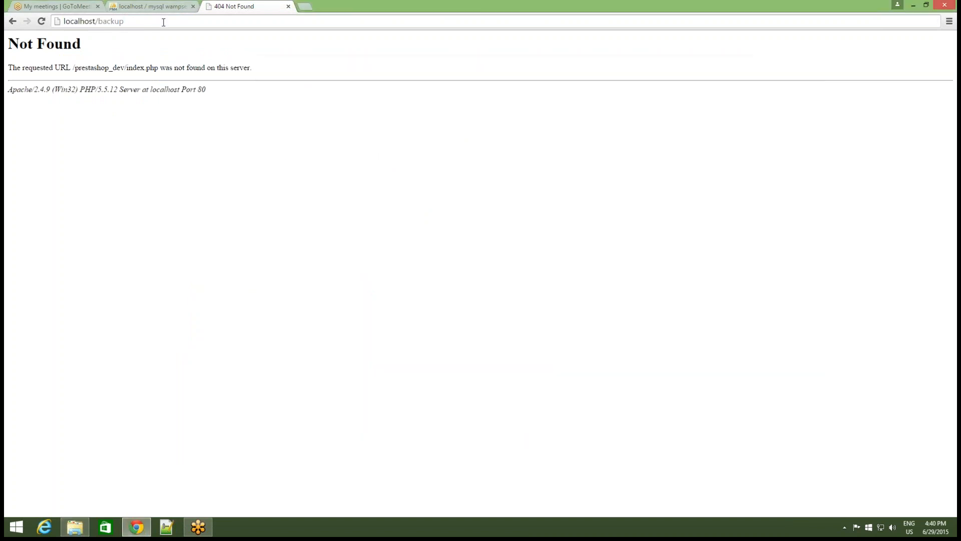
text(/backoffice)
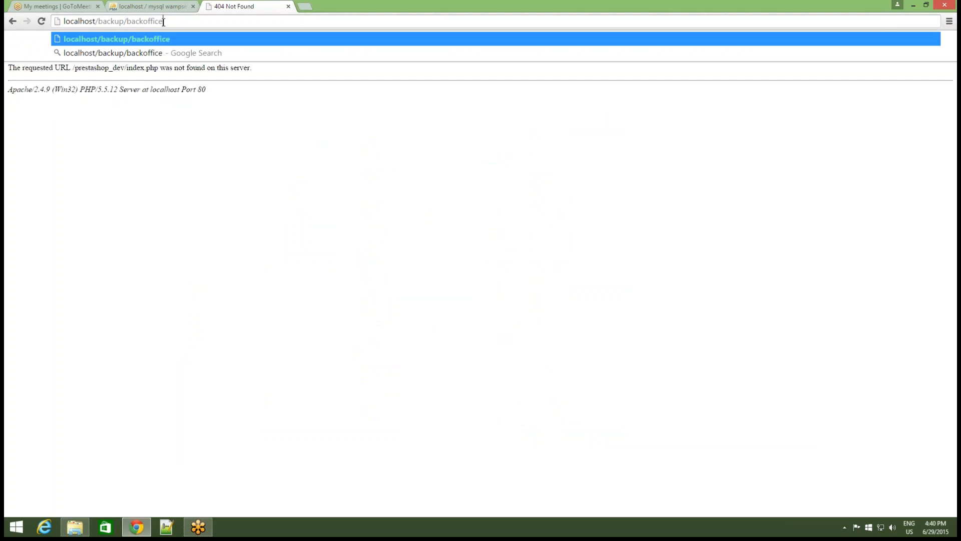
key(Return)
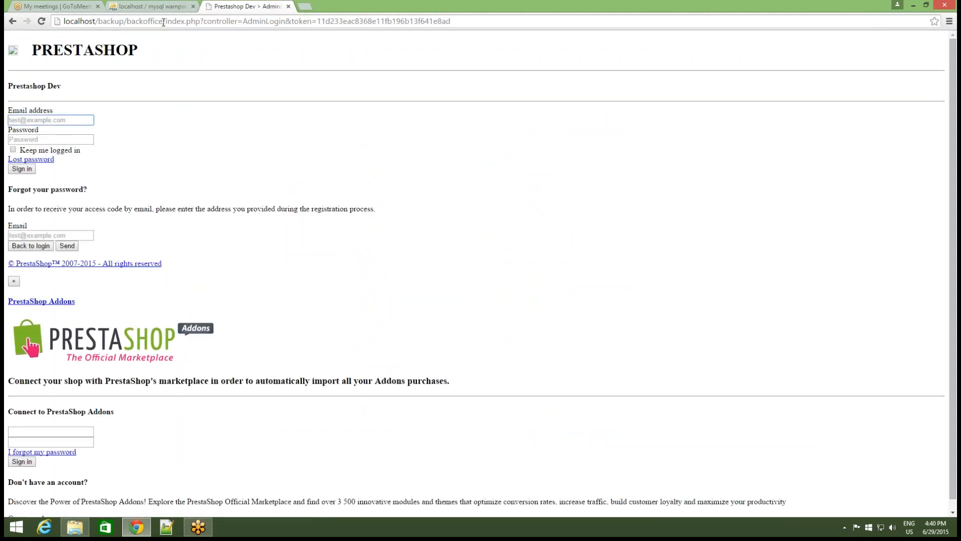
- Inspect the back office login page and the URLs of its failed resources in the developer console, and shrink the console
scroll(422, 168, down, 1)
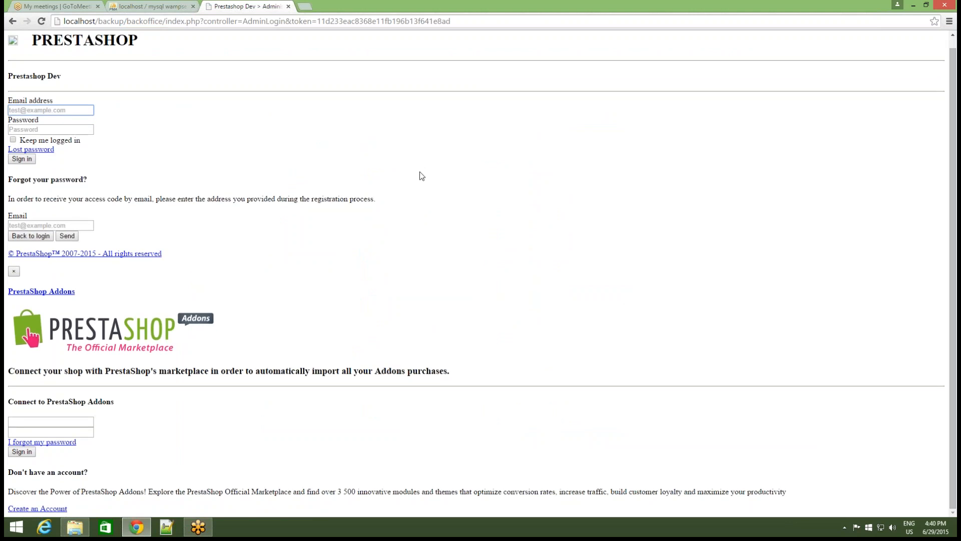
scroll(420, 175, up, 1)
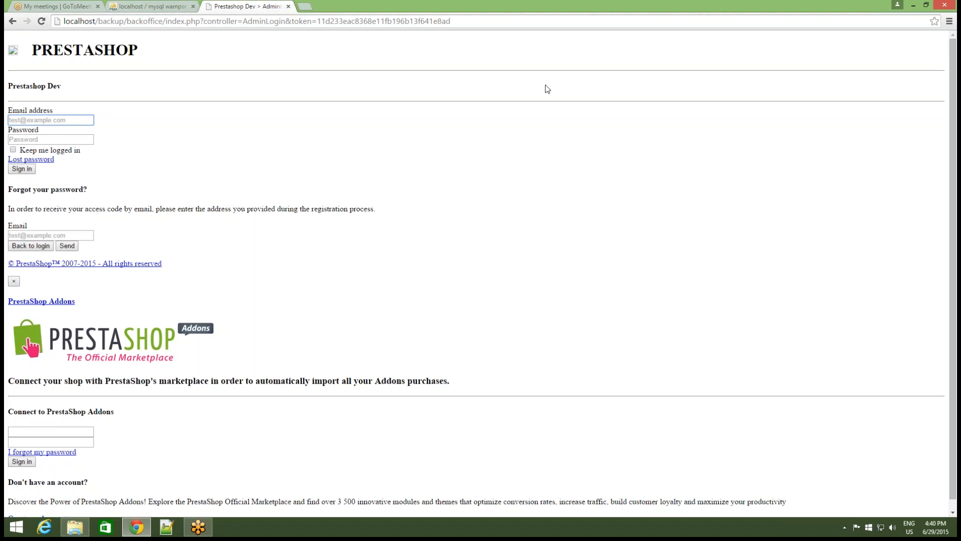
click(486, 225)
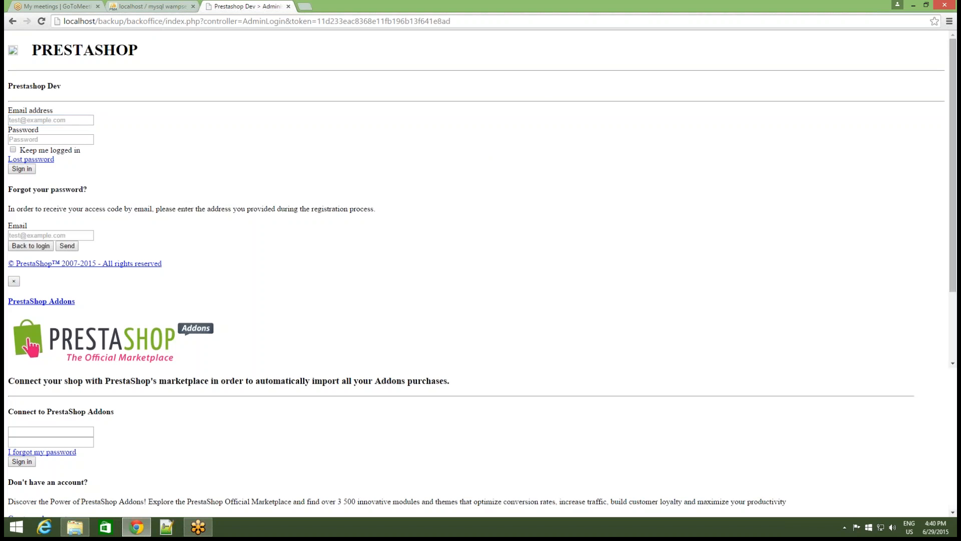
key(ctrl+shift+j)
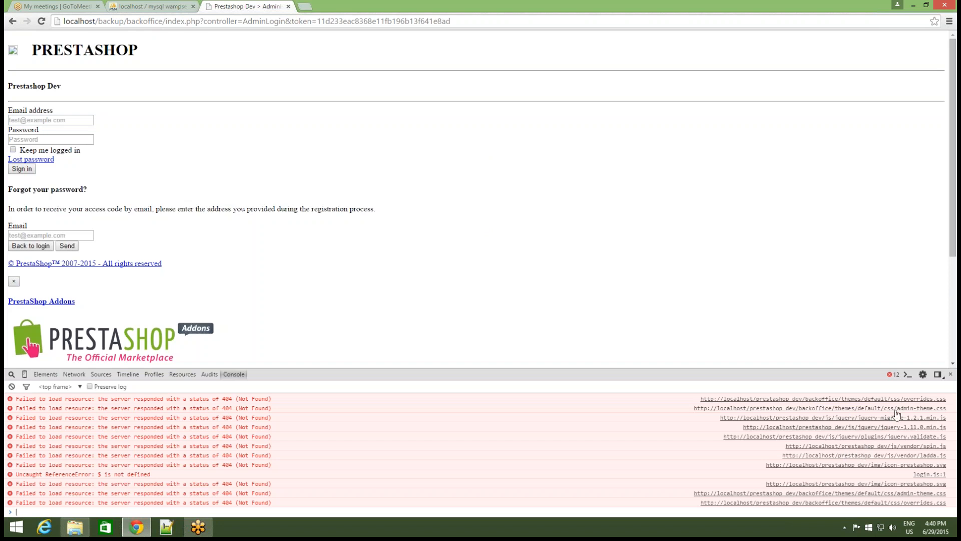
drag(864, 400, 820, 498)
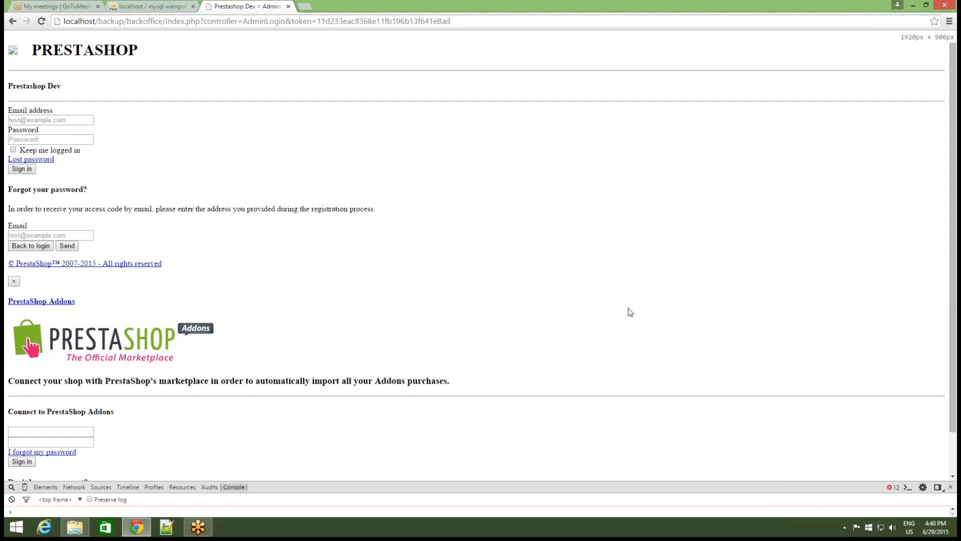
click(542, 280)
- Try to sign in to the PrestaShop back office with the administrator's e-mail address and password
click(64, 124)
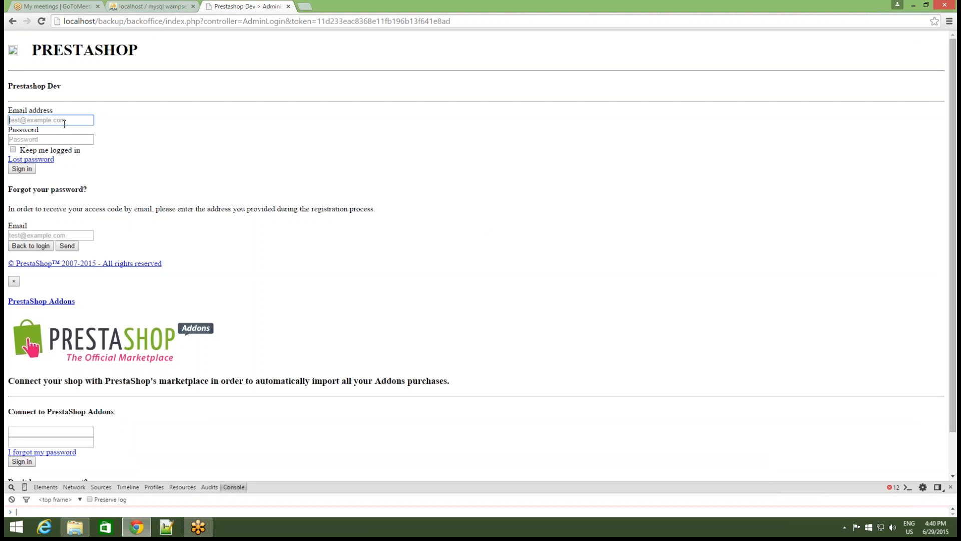
text(tech)
key(Down)
key(Tab)
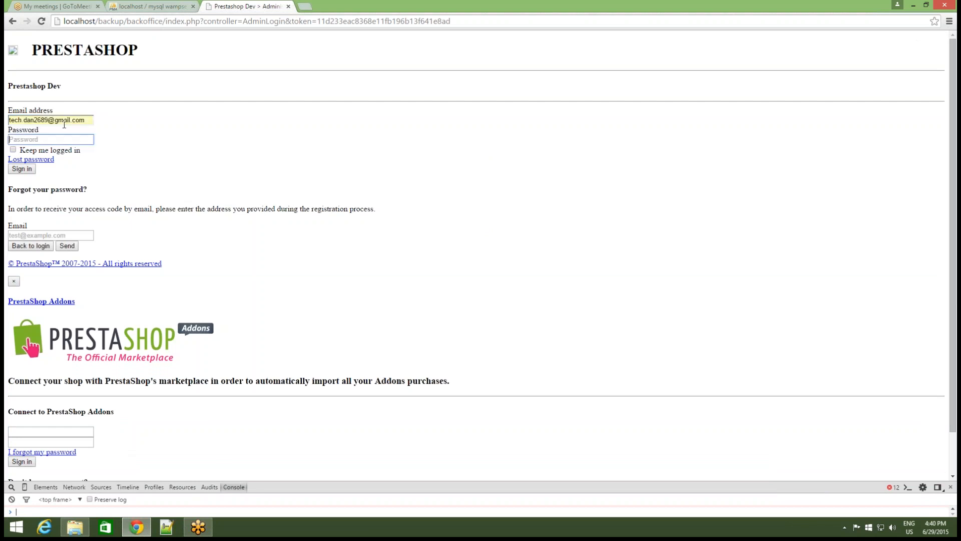
text(••)
click(30, 170)
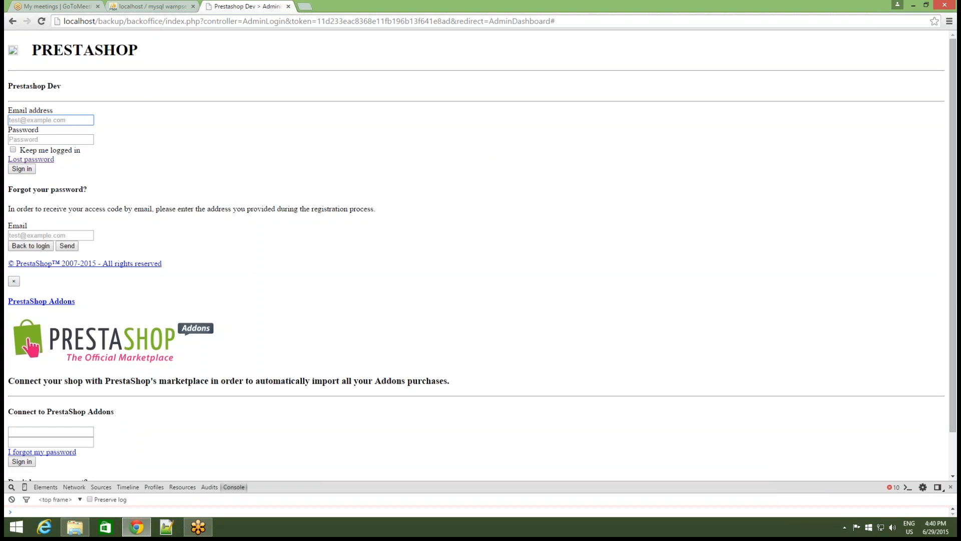
click(54, 138)
click(54, 121)
click(46, 139)
click(48, 121)
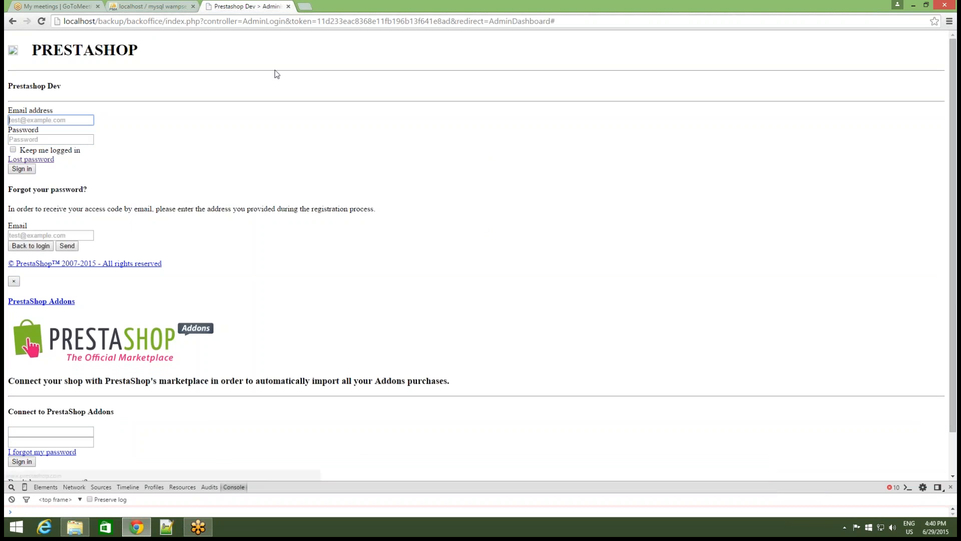
scroll(189, 338, down, 1)
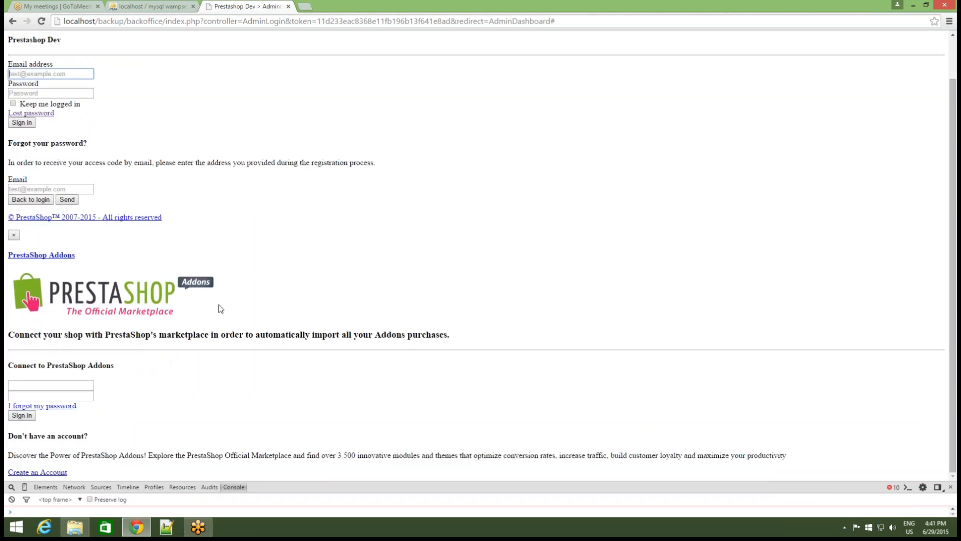
scroll(242, 310, up, 1)
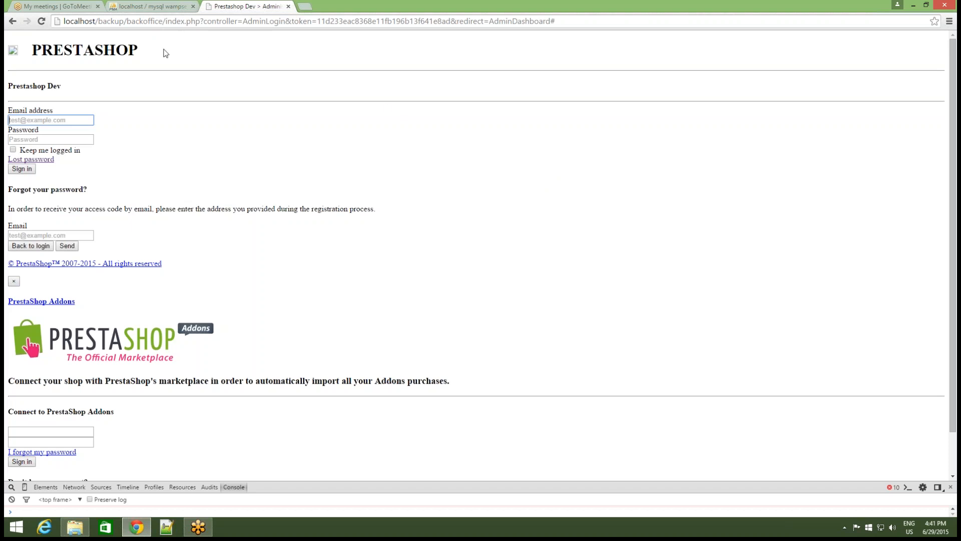
- Return to phpMyAdmin, find the ps_shop_url table in the backup database and open its rows
click(145, 6)
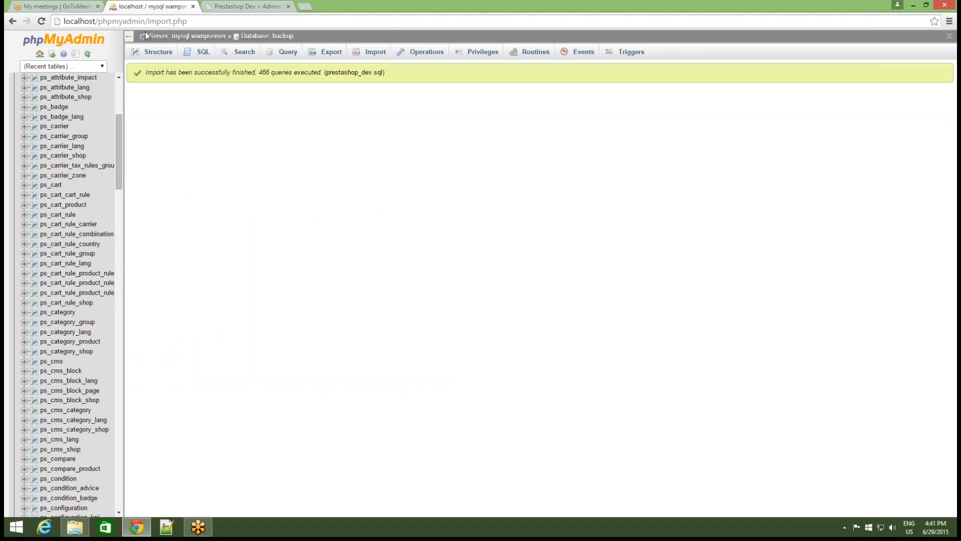
drag(120, 123, 122, 90)
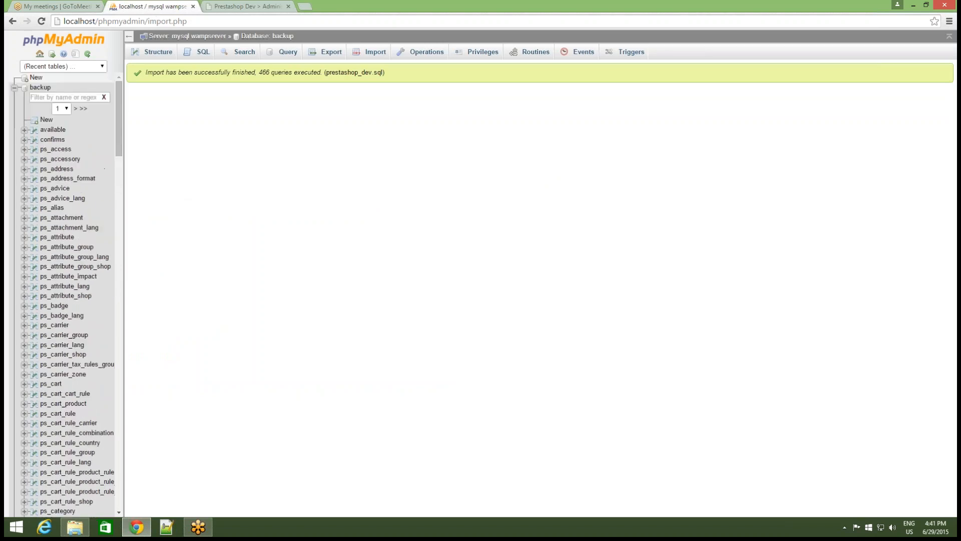
scroll(55, 128, down, 6)
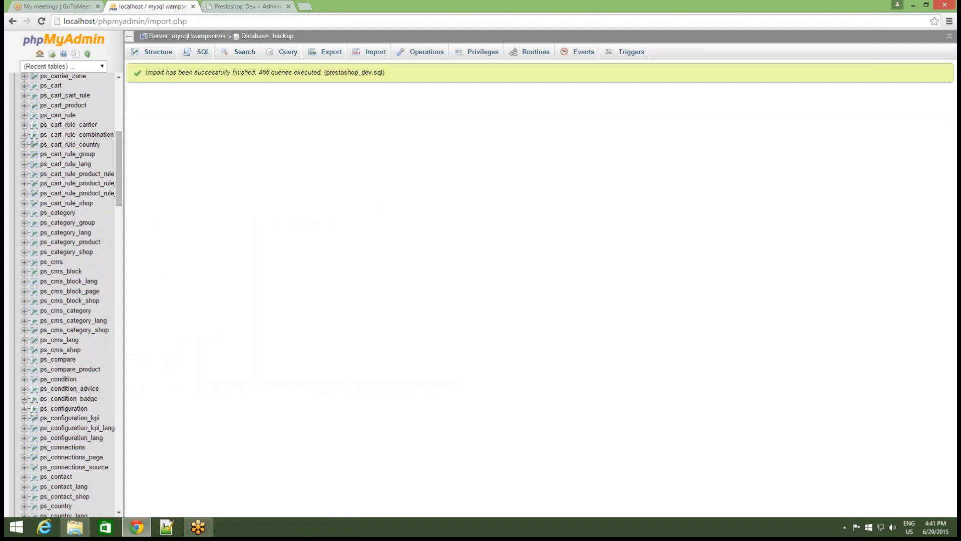
scroll(56, 313, down, 3)
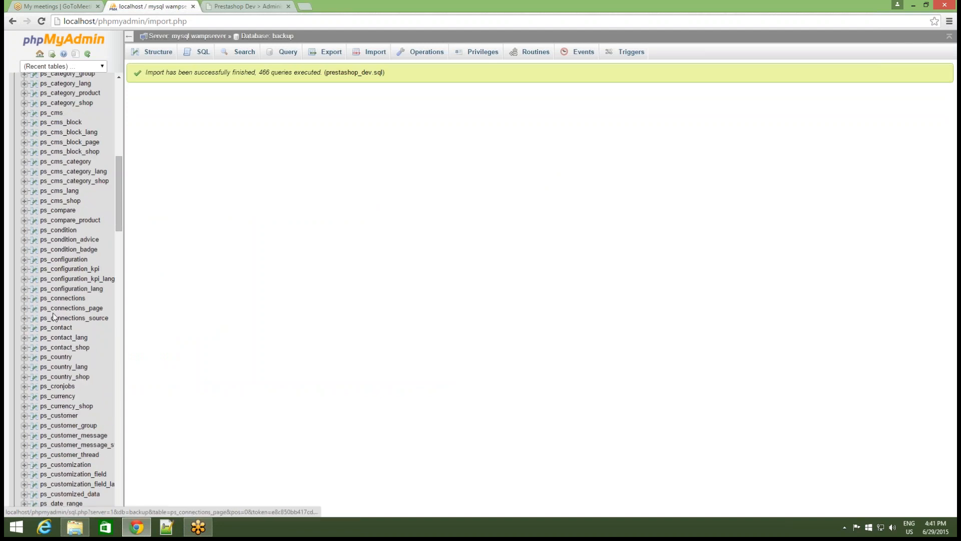
scroll(56, 315, down, 4)
scroll(56, 314, down, 12)
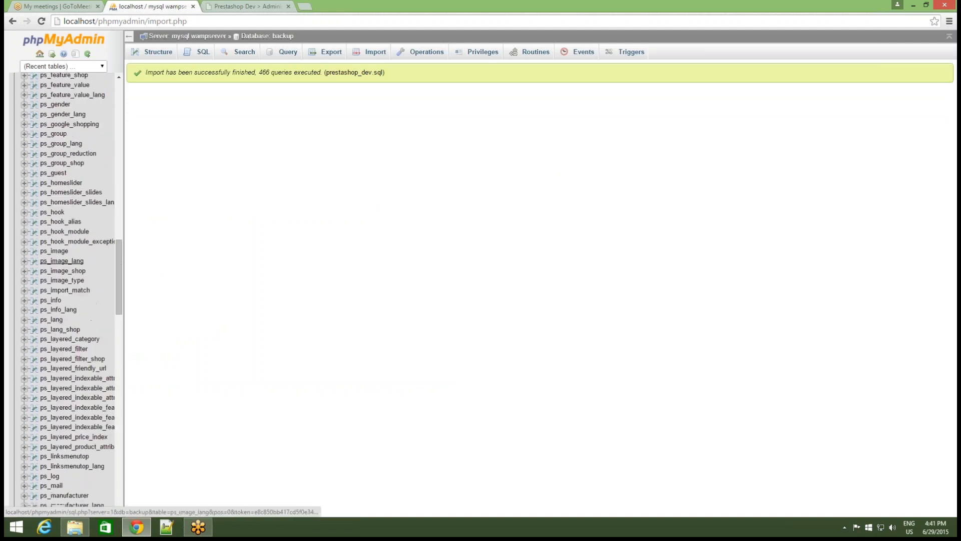
scroll(54, 316, down, 20)
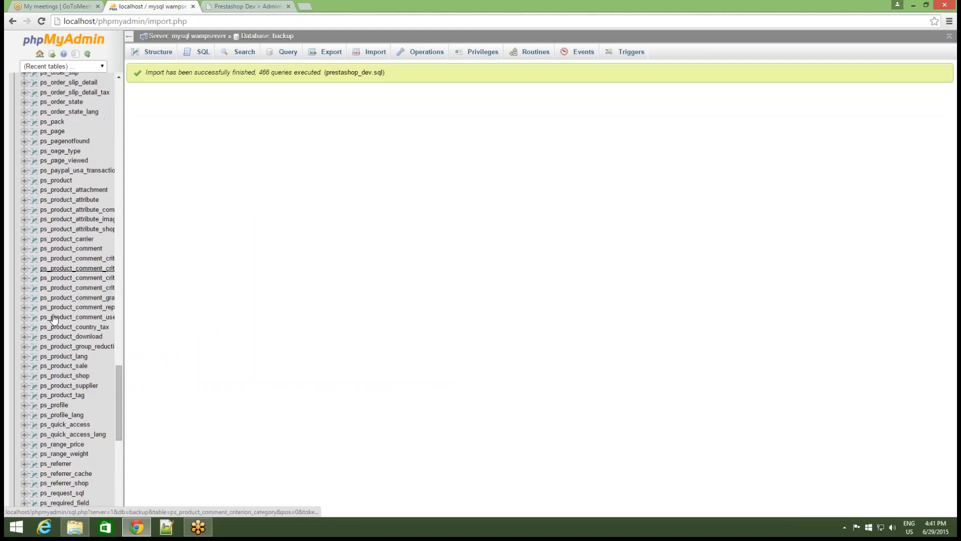
scroll(54, 316, down, 5)
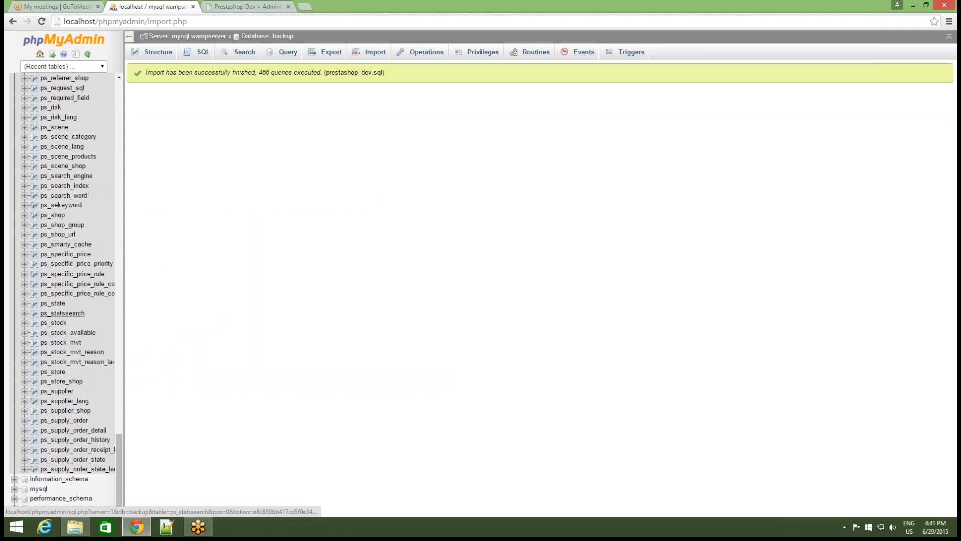
click(61, 235)
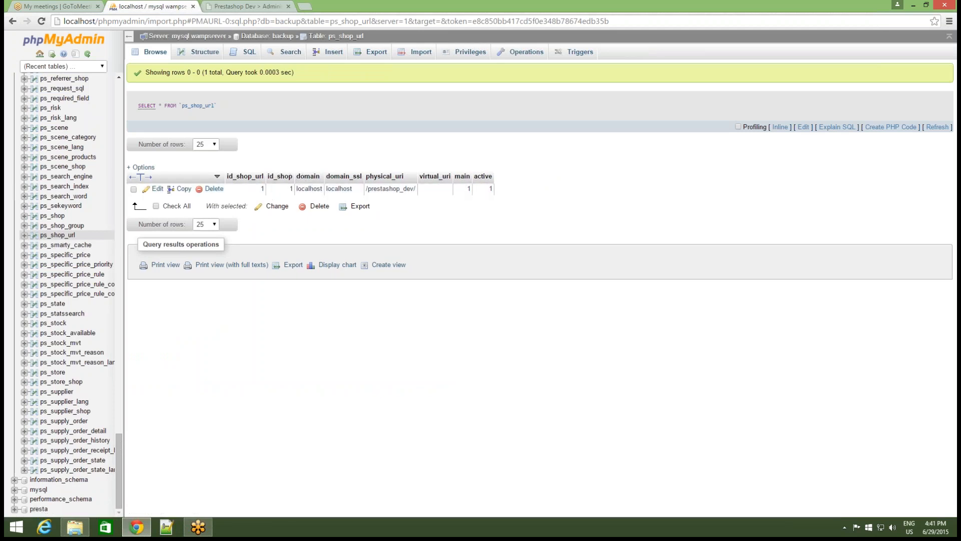
- Open the physical_uri value of the ps_shop_url row for editing and check the store folder's name under wamp\www in File Explorer
click(845, 527)
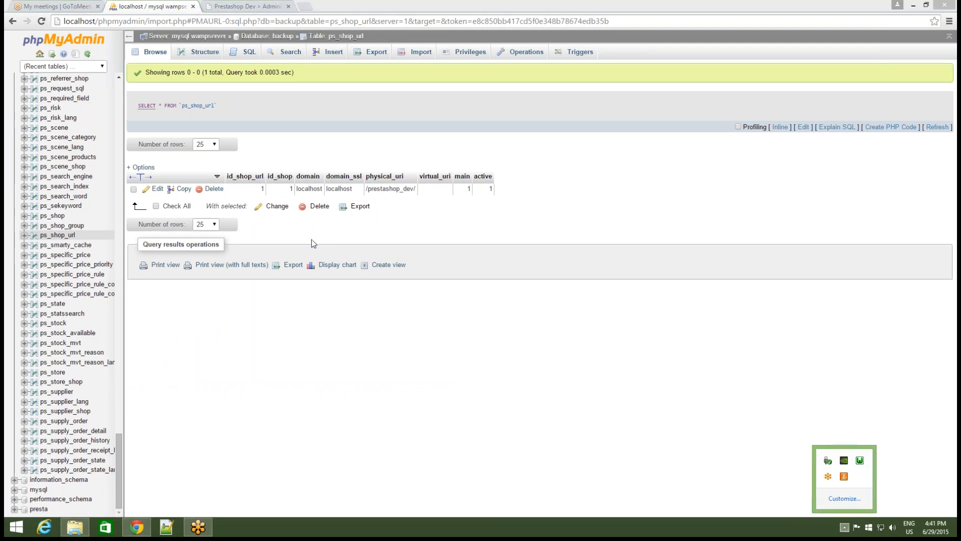
click(339, 189)
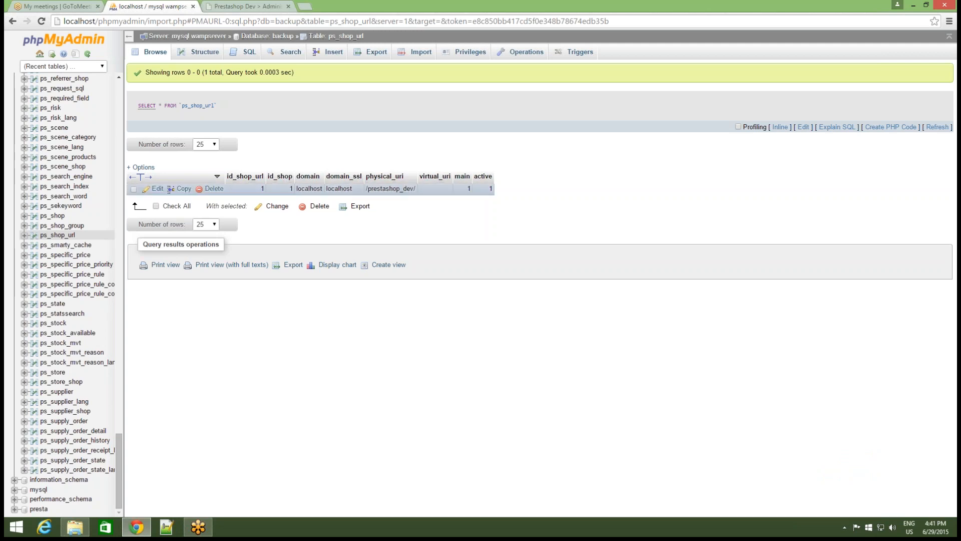
double_click(391, 189)
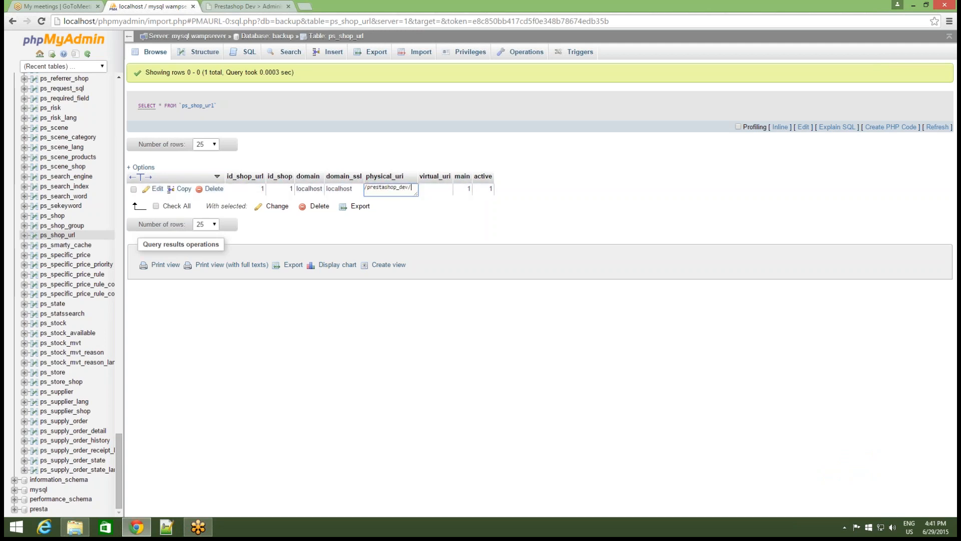
click(76, 531)
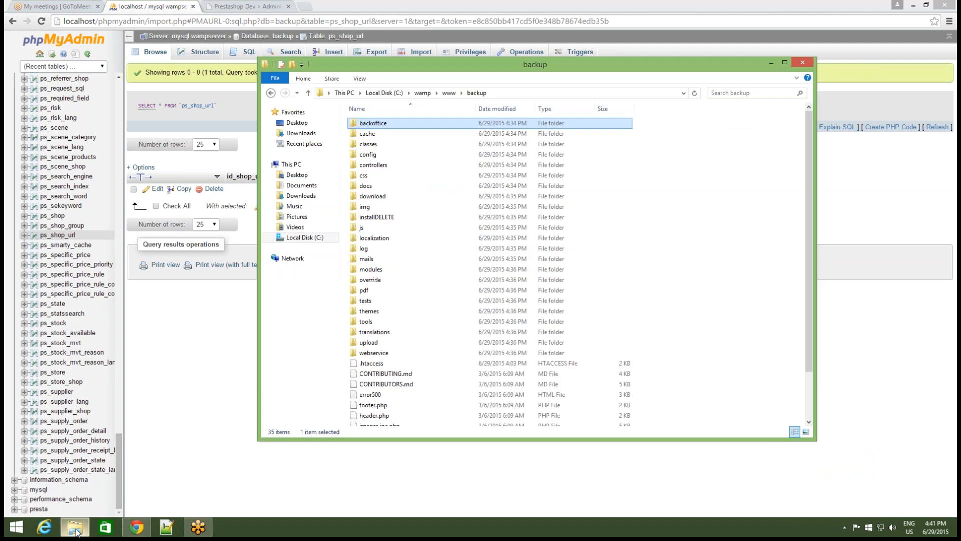
click(444, 95)
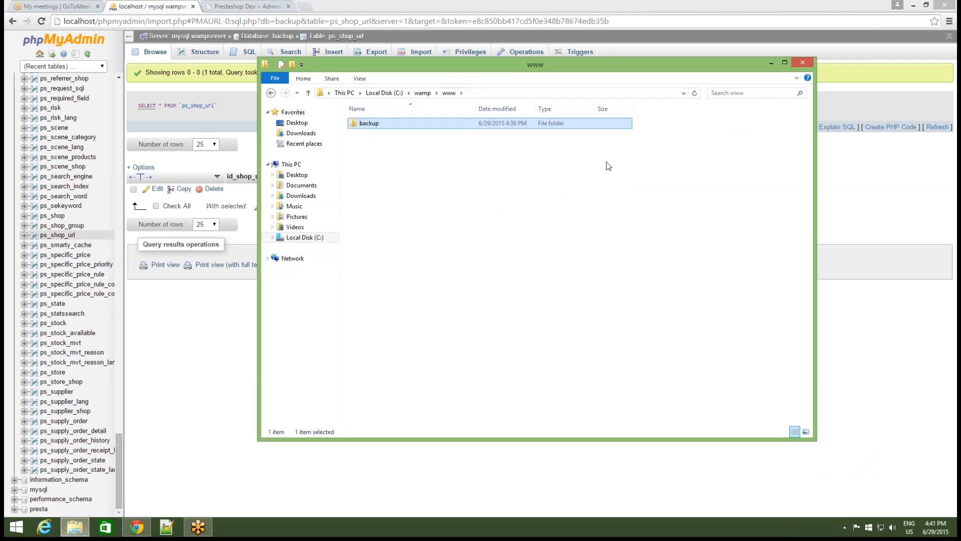
click(534, 260)
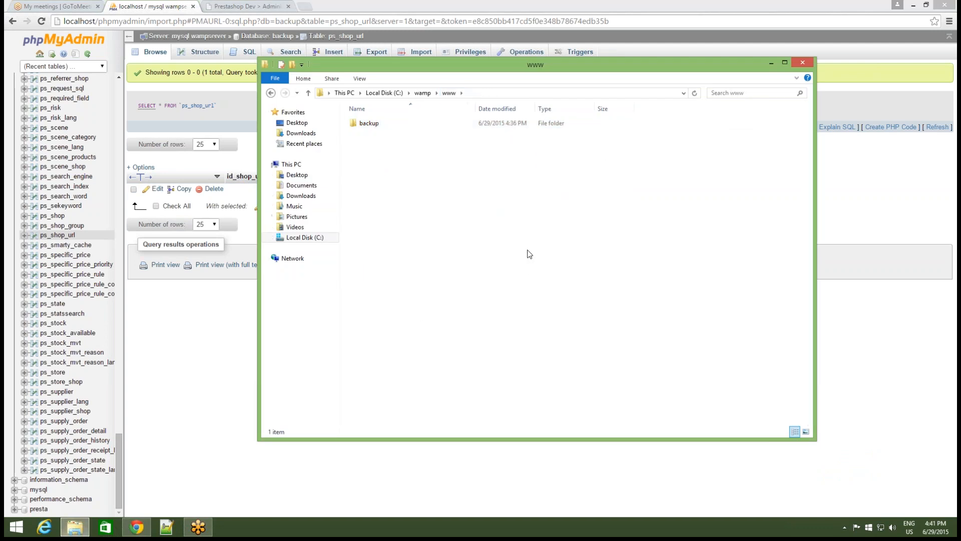
click(370, 125)
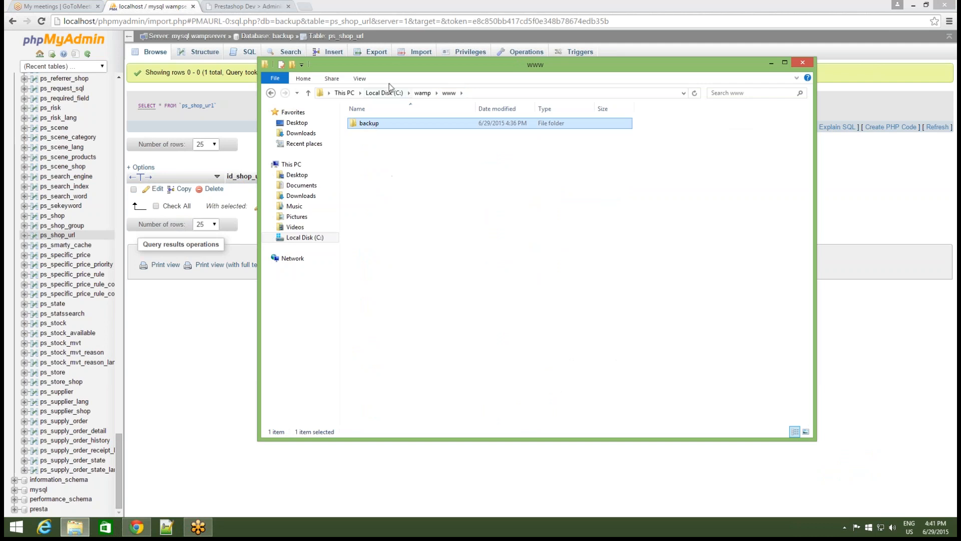
drag(395, 65, 373, 238)
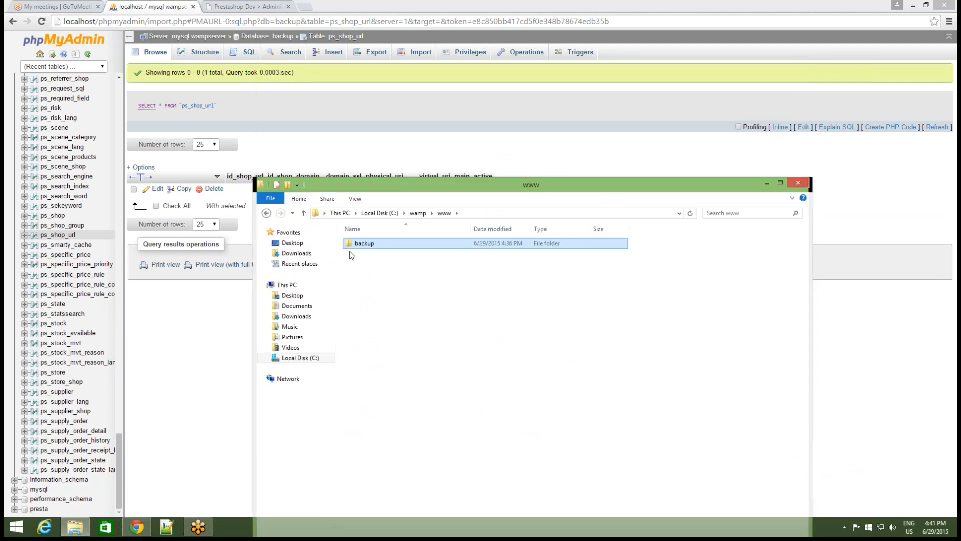
click(227, 323)
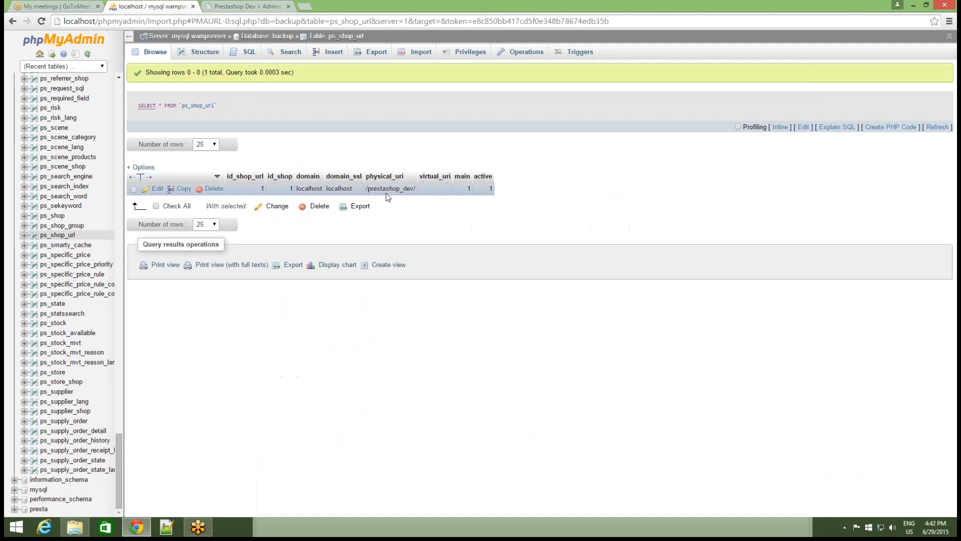
- Set the physical_uri of the ps_shop_url row to /backup/
double_click(389, 190)
key(End)
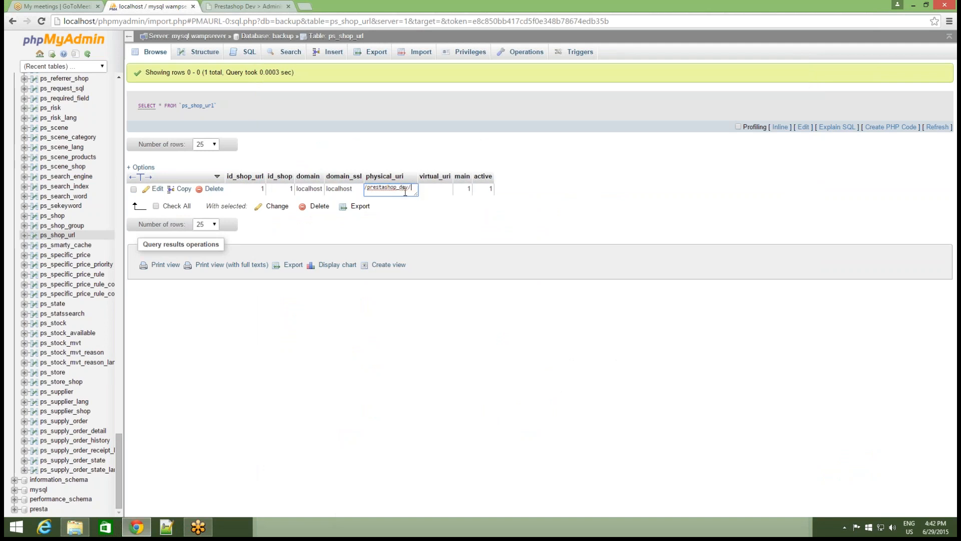
key(F11)
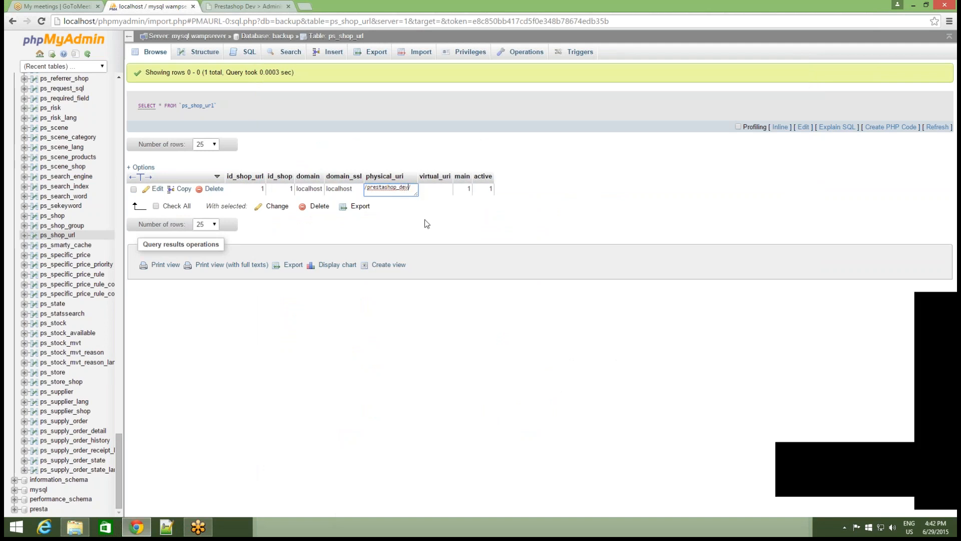
key(F11)
key(BackSpace)
key(BackSpace)
key(BackSpace)
key(BackSpace)
key(BackSpace)
key(BackSpace)
key(BackSpace)
key(BackSpace)
key(BackSpace)
key(BackSpace)
key(BackSpace)
key(BackSpace)
key(BackSpace)
key(BackSpace)
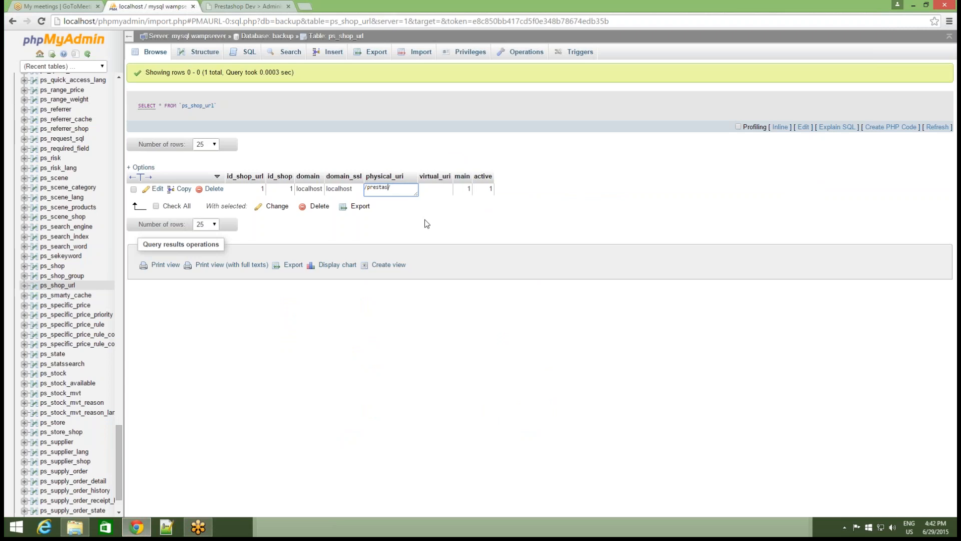
text(backup/)
key(Return)
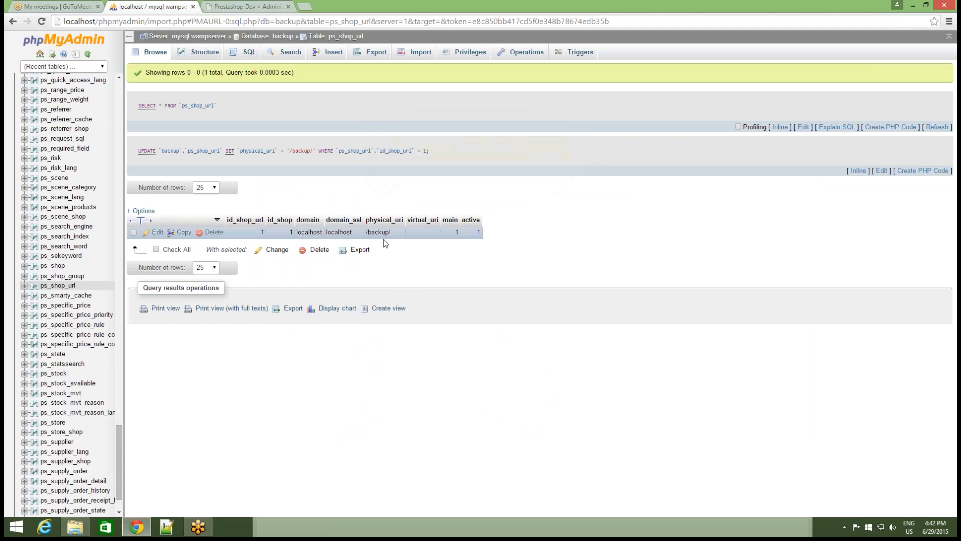
- Return to the back office login page and load localhost/backup/backoffice again without the rest of the URL
click(248, 7)
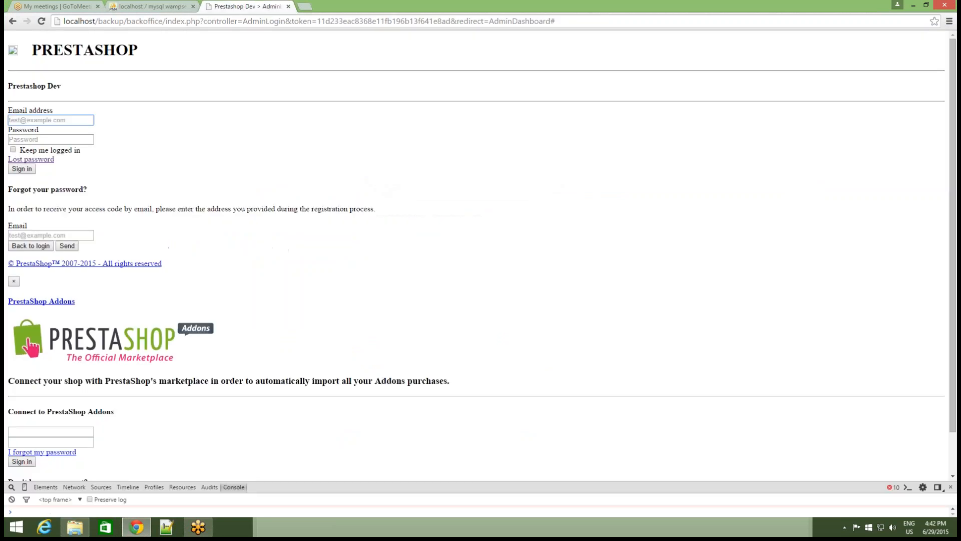
scroll(297, 300, down, 1)
scroll(351, 313, up, 1)
drag(163, 21, 595, 7)
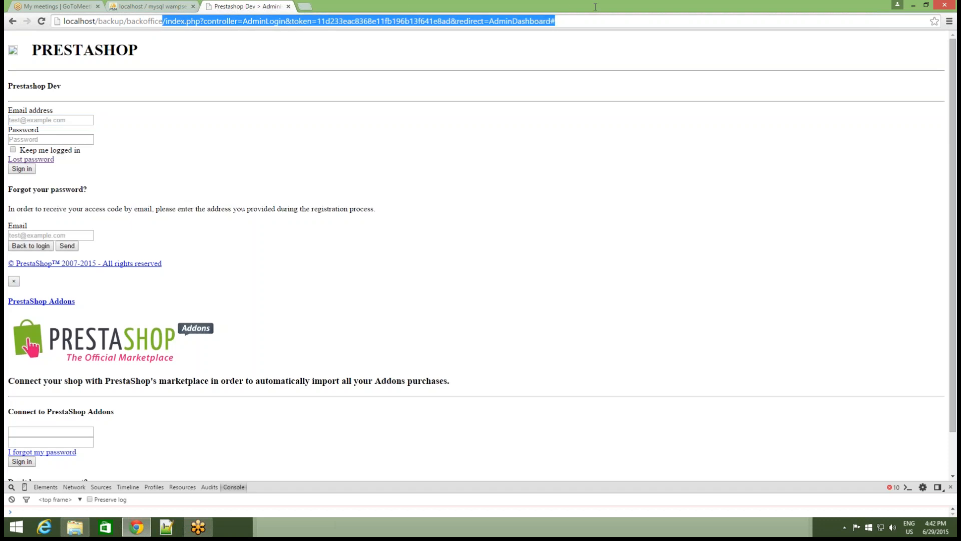
key(BackSpace)
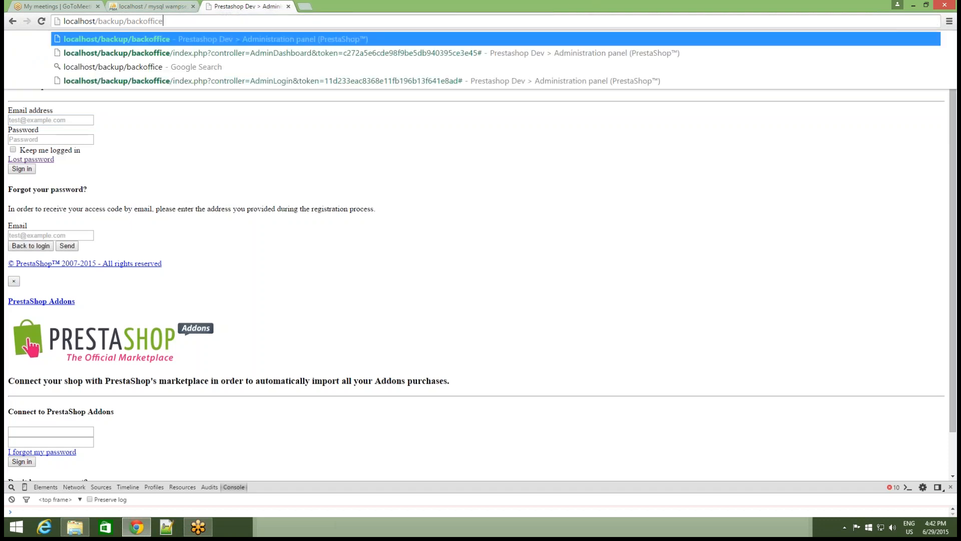
key(Return)
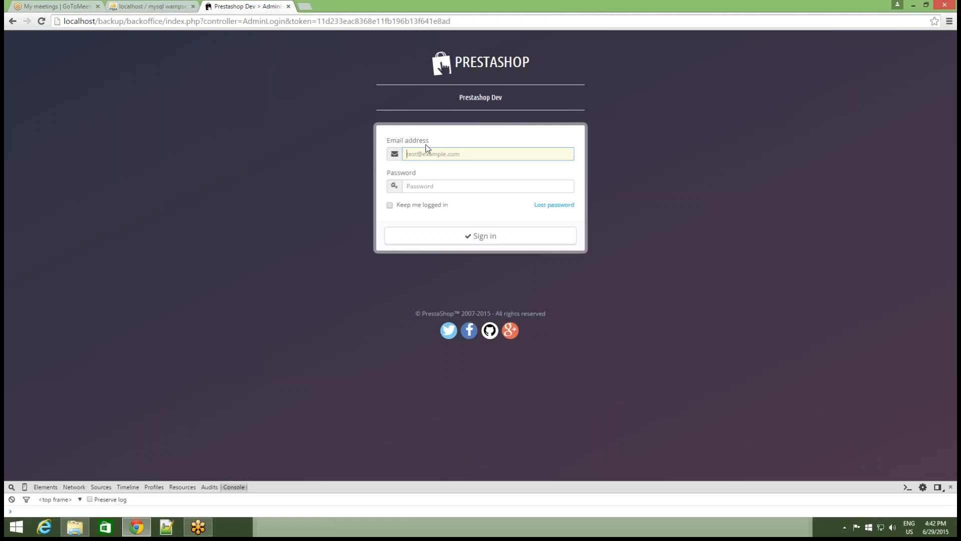
- Sign in to the PrestaShop back office with the administrator's e-mail address and account password, and dismiss the browser's password-saving prompt
text(te)
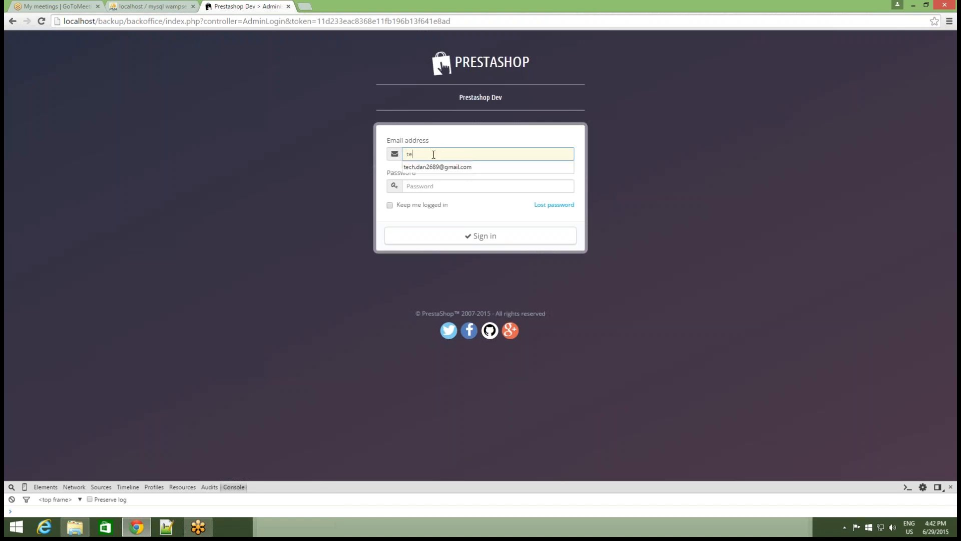
text(ch)
key(Down)
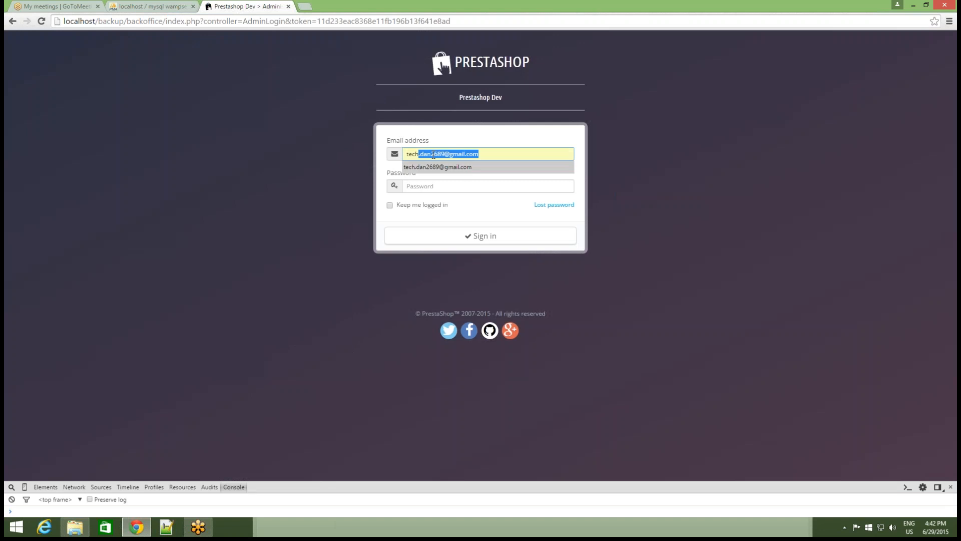
key(Return)
key(Tab)
text(••)
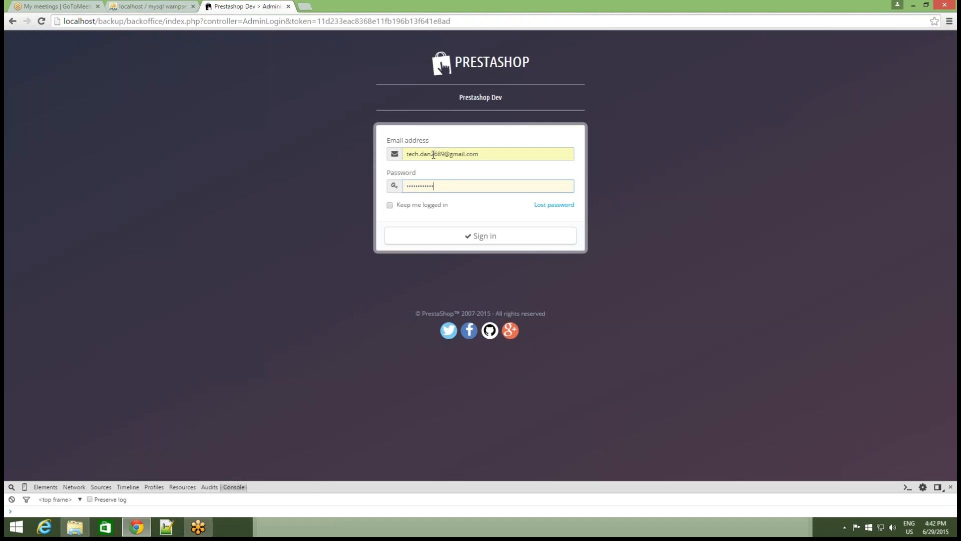
key(Return)
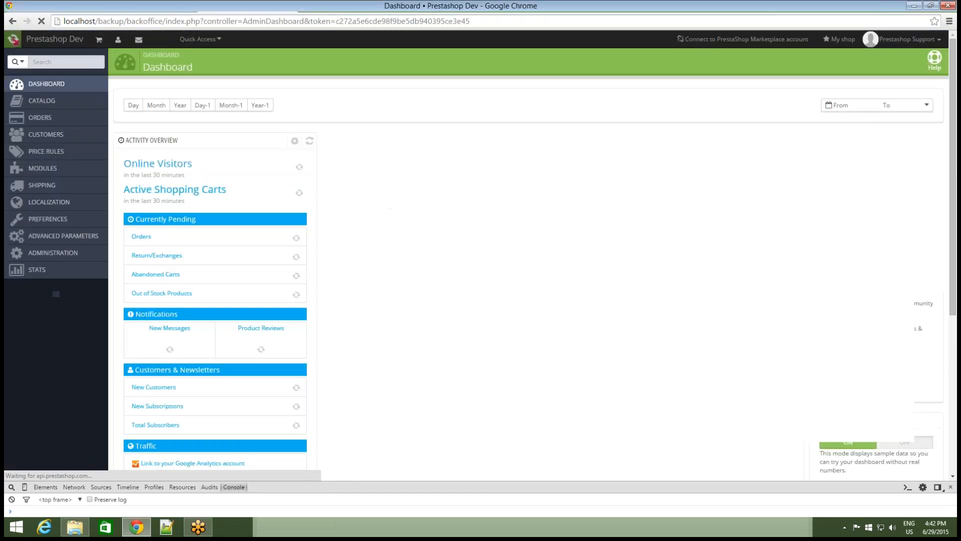
click(839, 94)
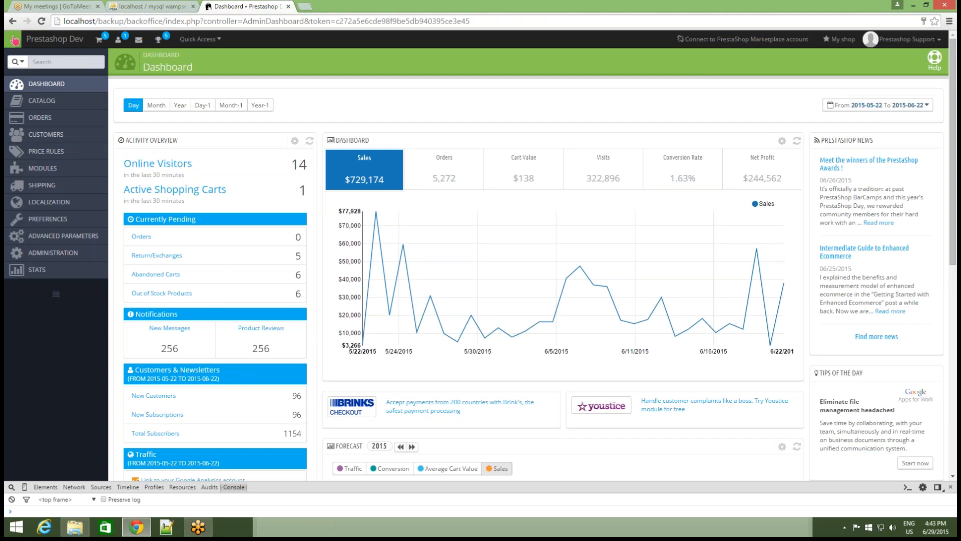
- Open the SEO & URLs preferences and go to the Set up URLs section
mouse_move(58, 220)
mouse_move(64, 226)
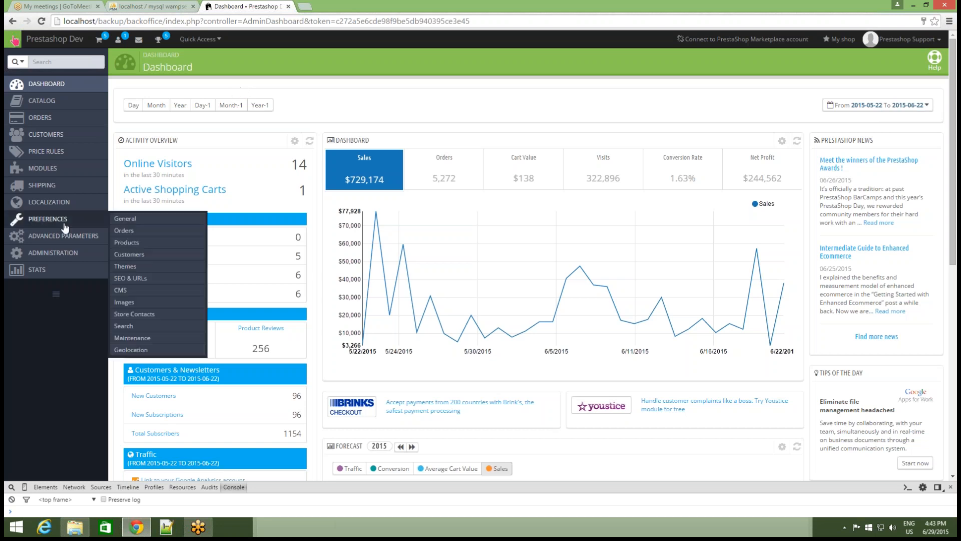
click(135, 281)
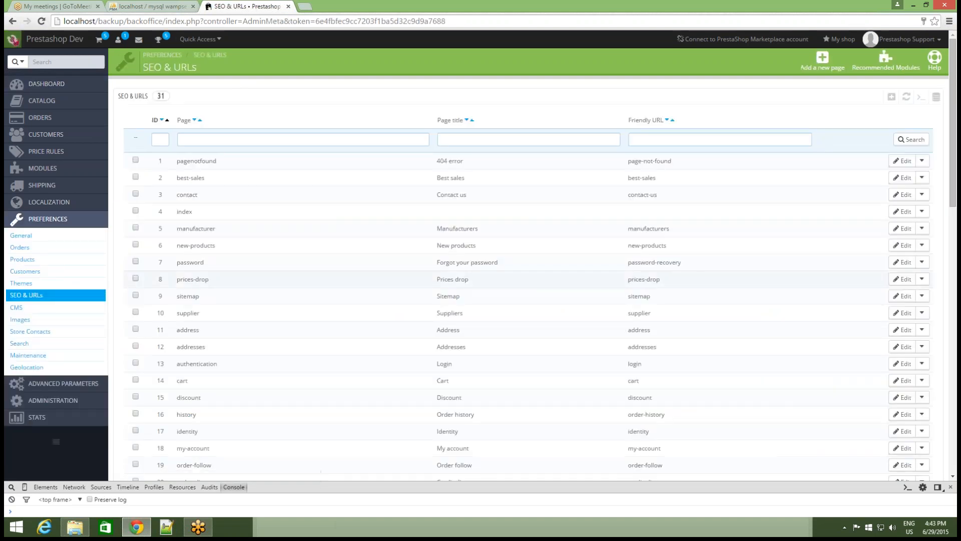
scroll(477, 203, down, 10)
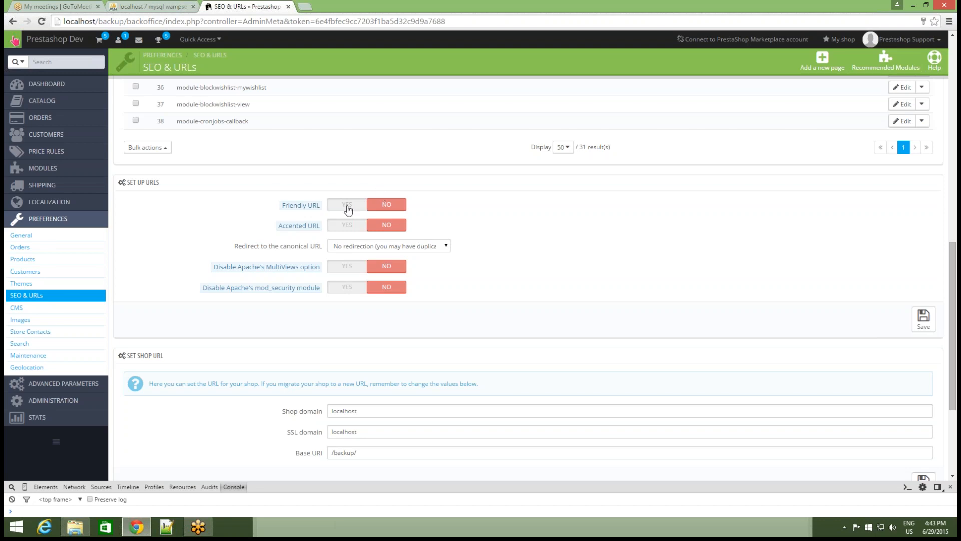
- Try to save the URL setup with Friendly URL enabled and No redirection chosen for the canonical URL
mouse_move(295, 212)
drag(262, 248, 322, 249)
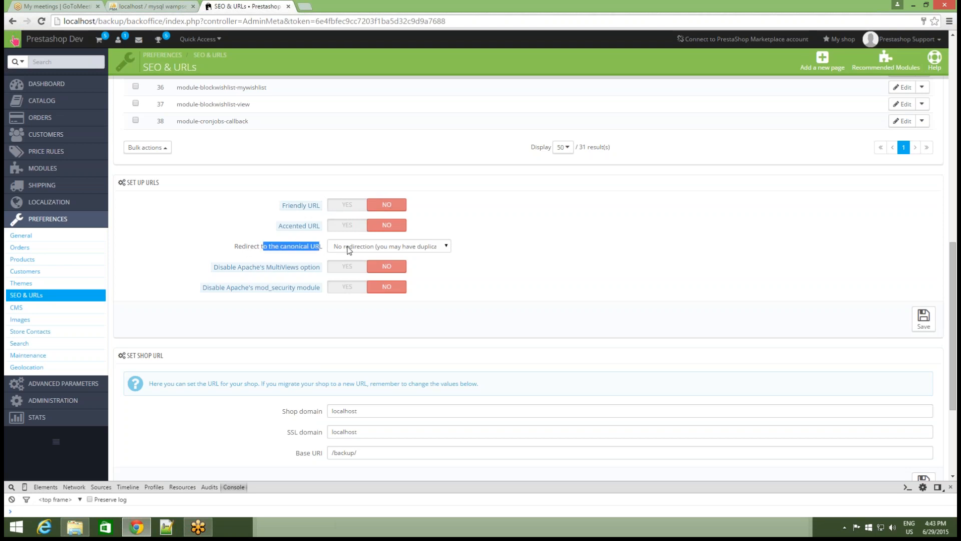
click(349, 247)
click(349, 248)
click(349, 248)
click(349, 249)
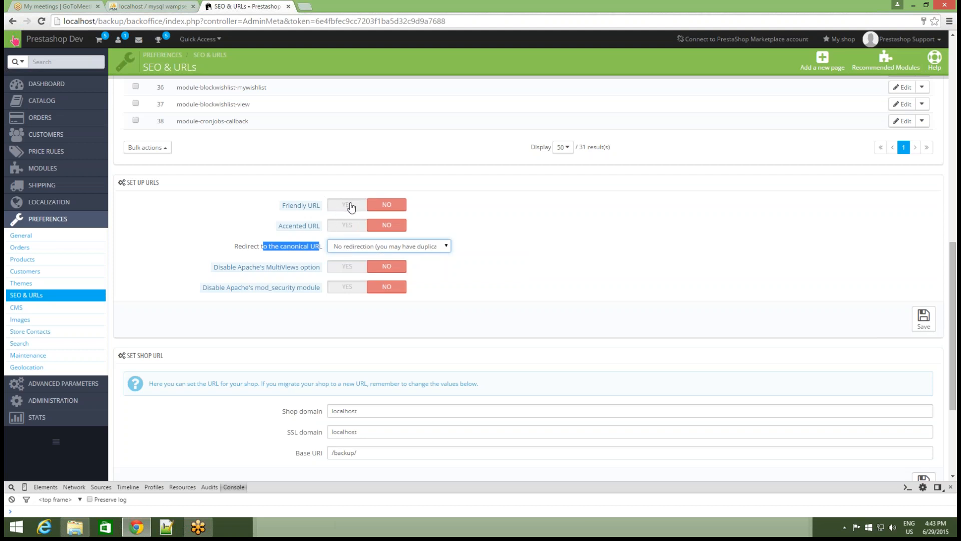
click(375, 209)
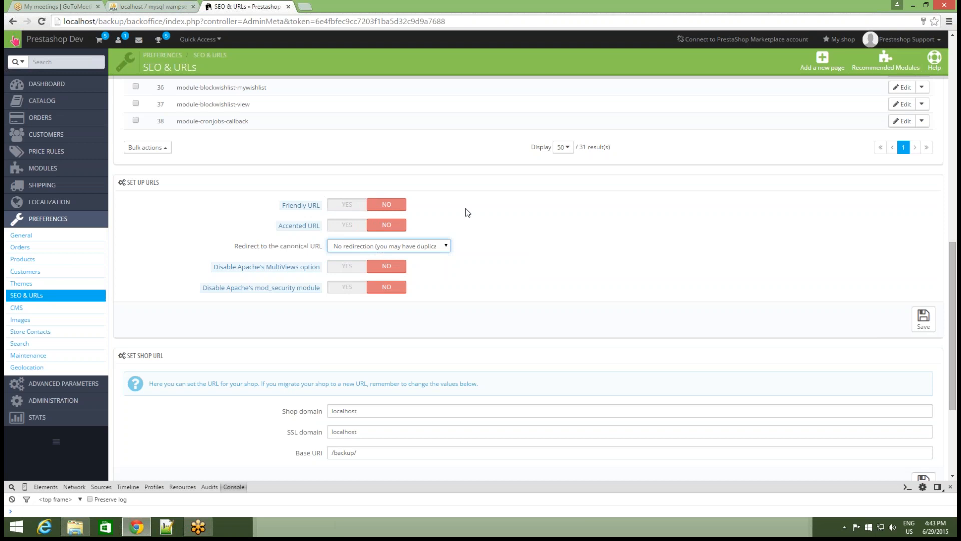
click(331, 209)
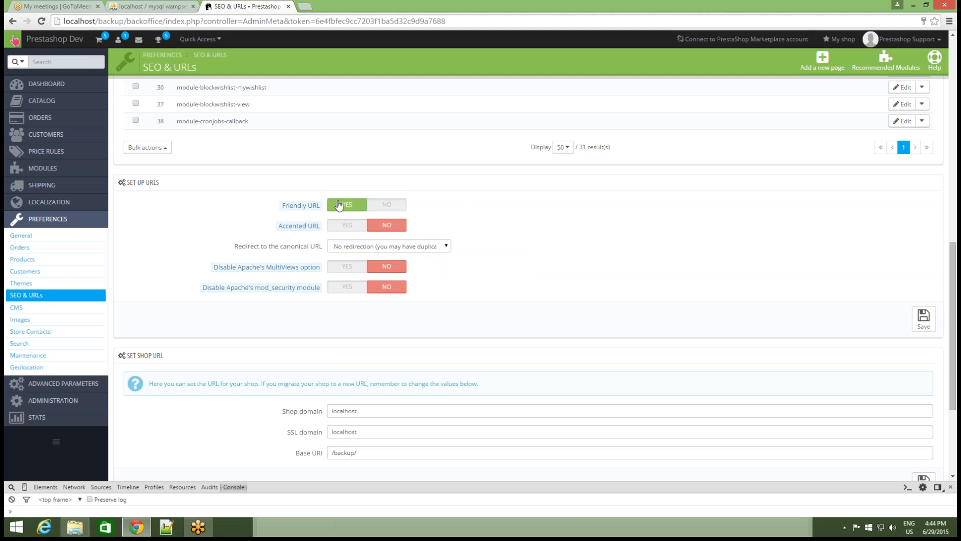
click(352, 246)
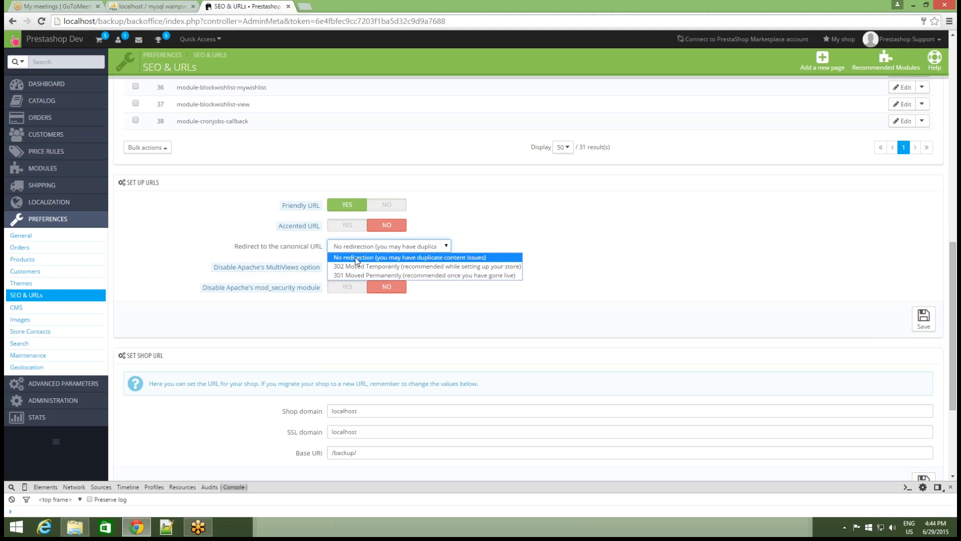
click(357, 258)
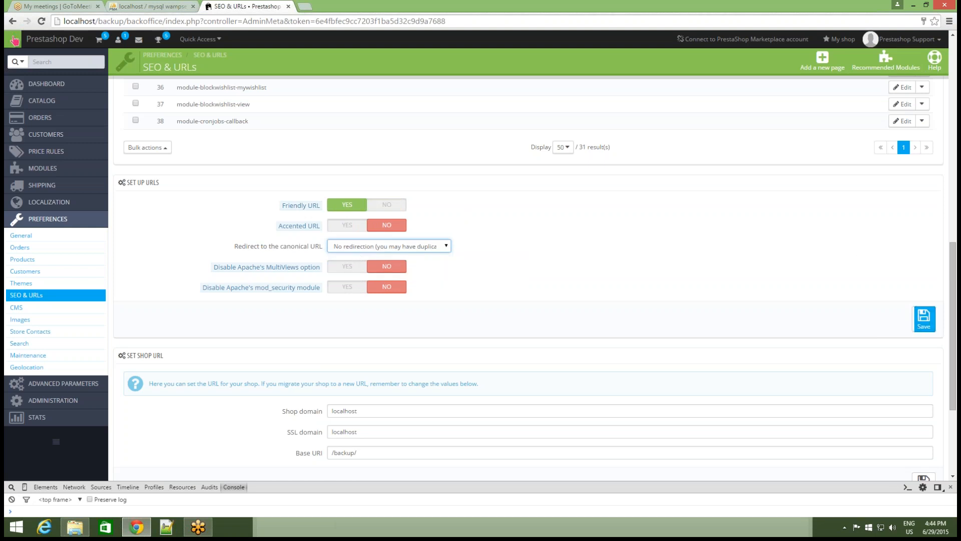
click(921, 330)
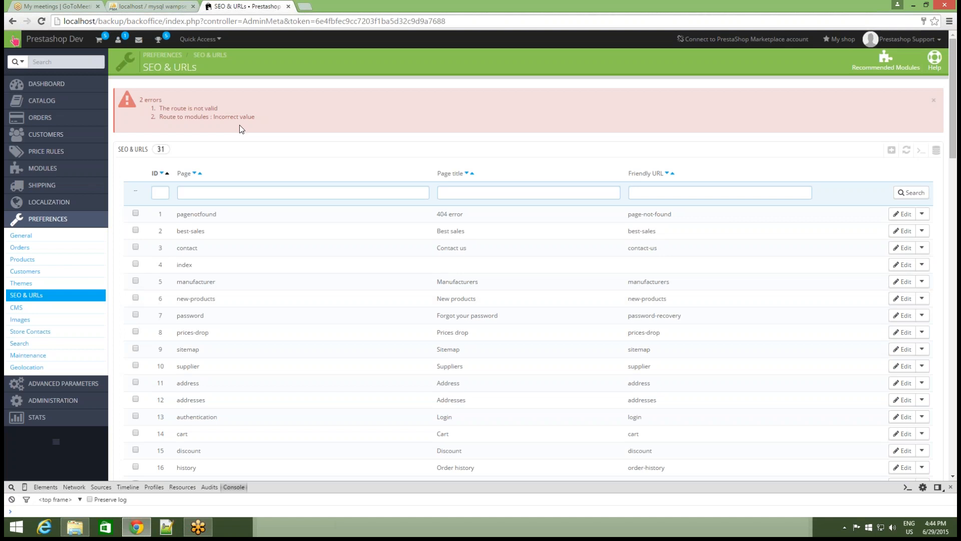
- Review the reported errors and the route fields, and reload the SEO & URLs page
drag(271, 118, 148, 108)
scroll(188, 157, down, 20)
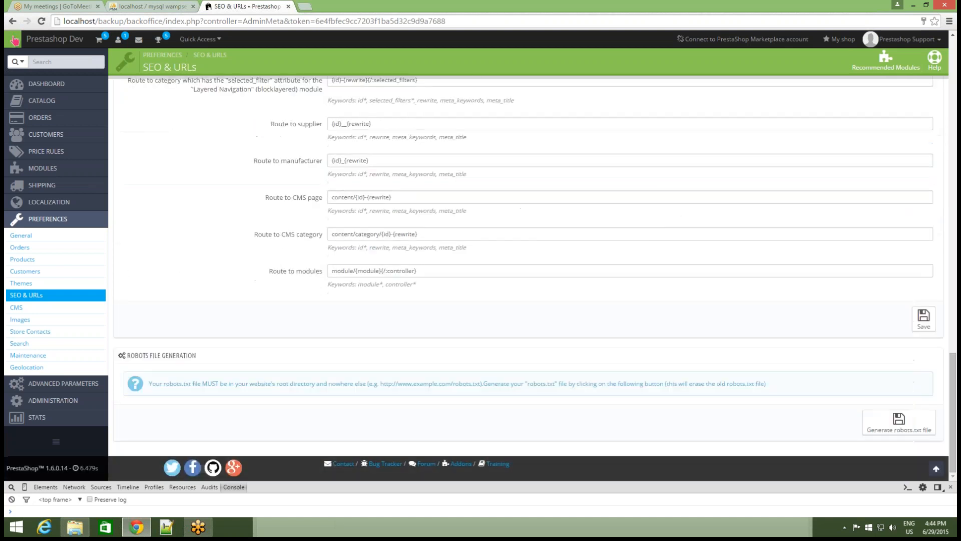
scroll(299, 279, up, 8)
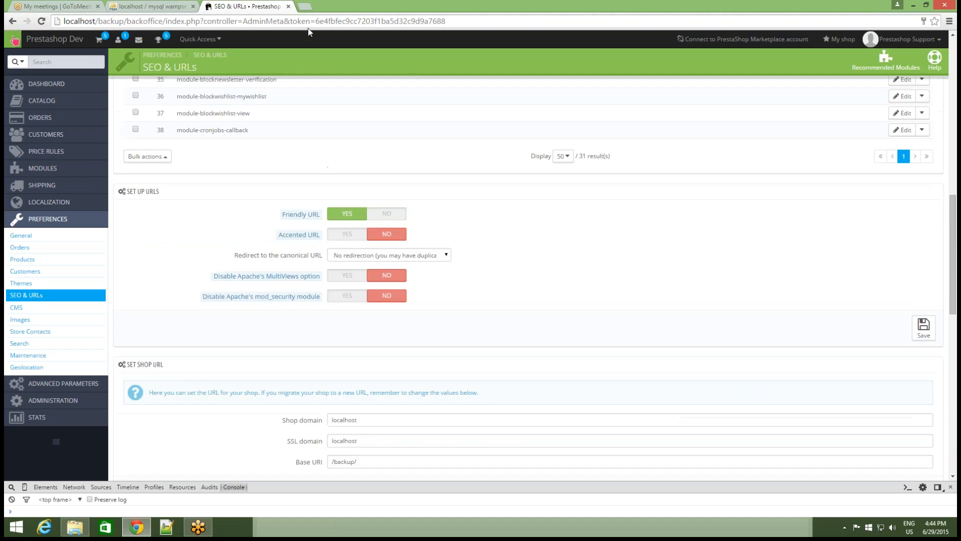
click(310, 21)
key(Return)
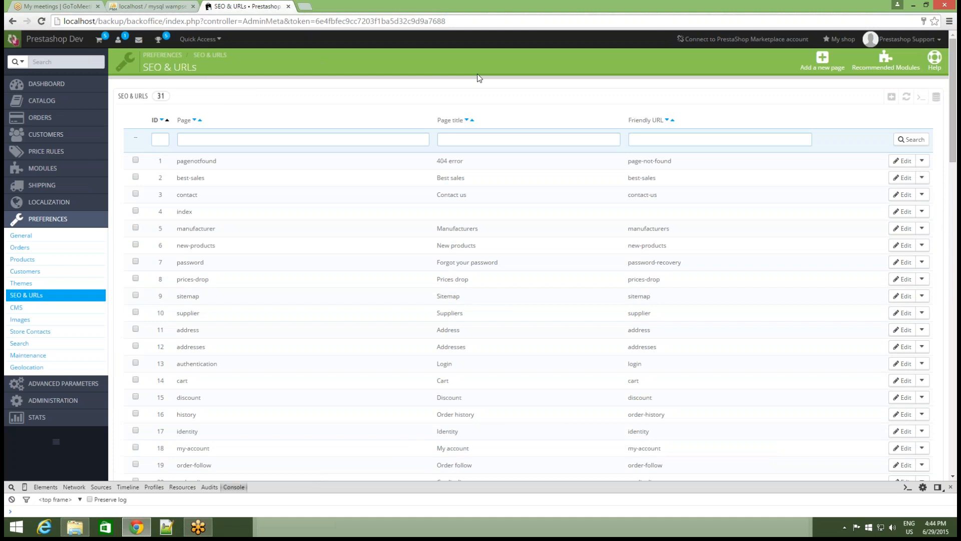
- Open the shop's storefront from the back office and look through the home page's products, banners and footer
click(835, 40)
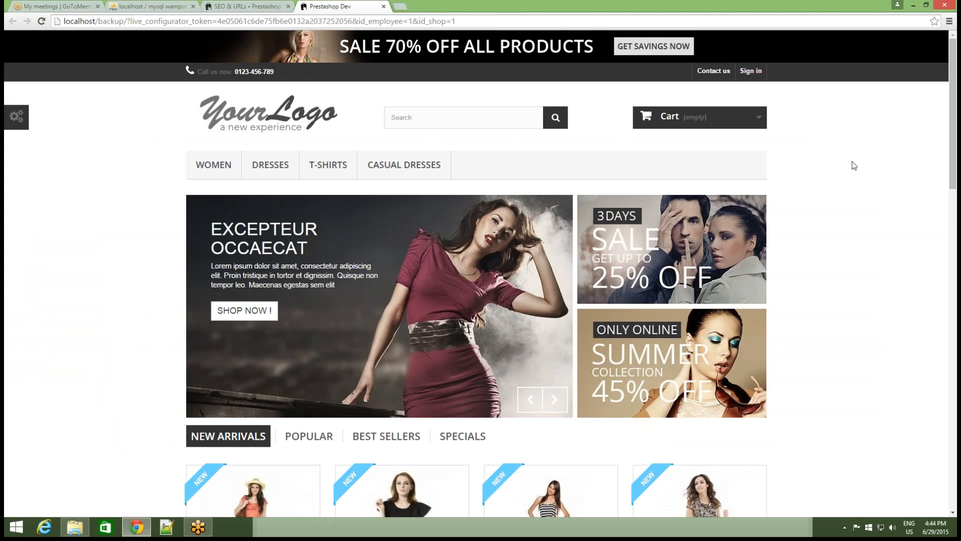
scroll(719, 297, down, 5)
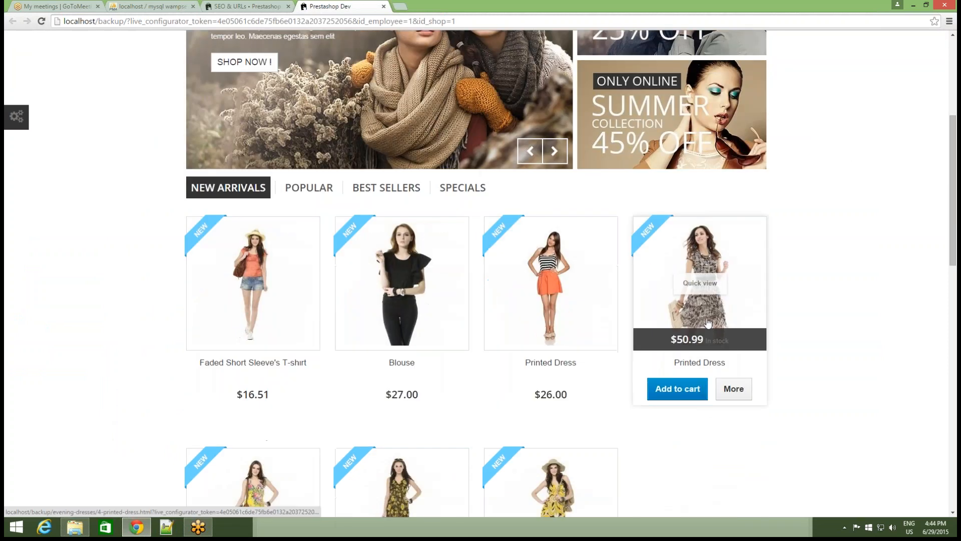
scroll(703, 323, down, 7)
scroll(334, 413, down, 9)
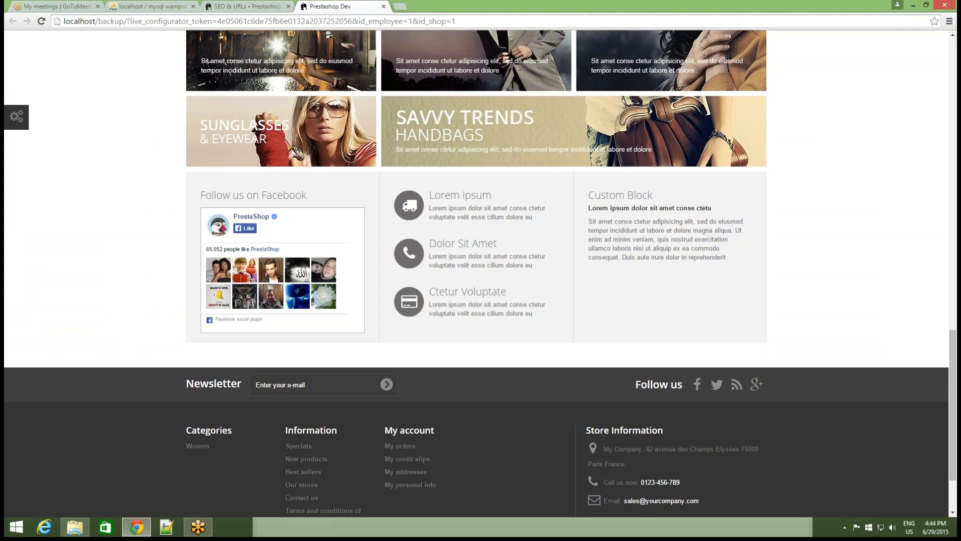
scroll(389, 401, up, 7)
scroll(388, 401, up, 8)
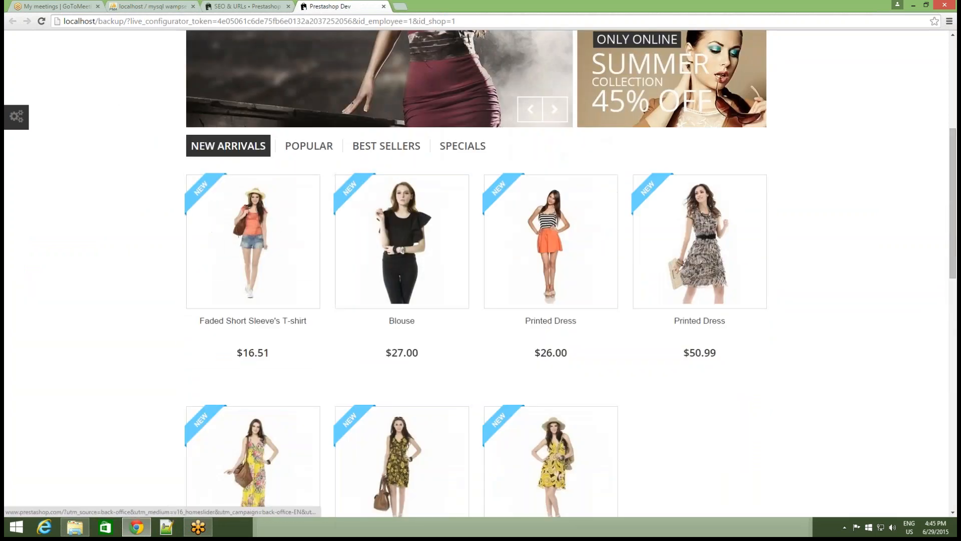
- Check the localhost/backup part of the storefront's address and look over the home page's header and category menu
drag(76, 21, 124, 22)
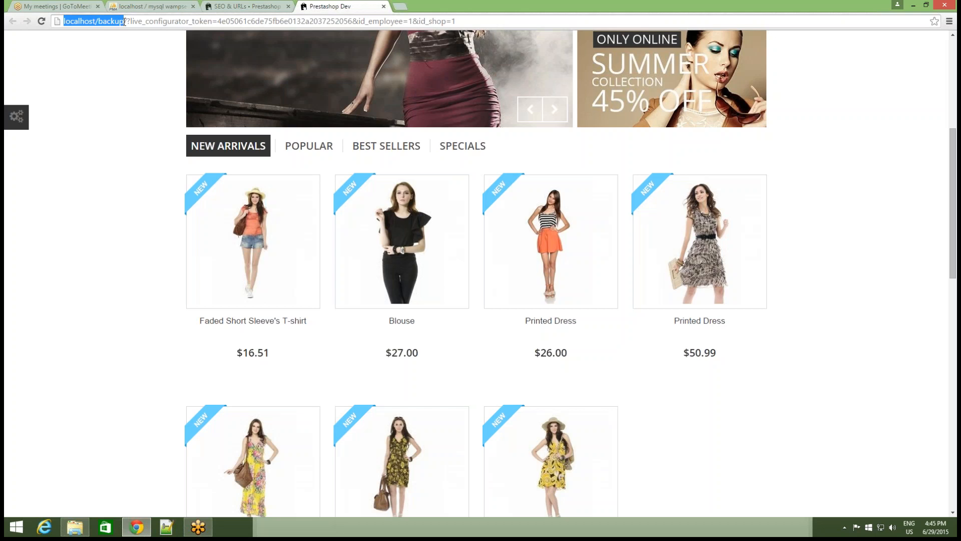
click(114, 206)
scroll(157, 240, up, 6)
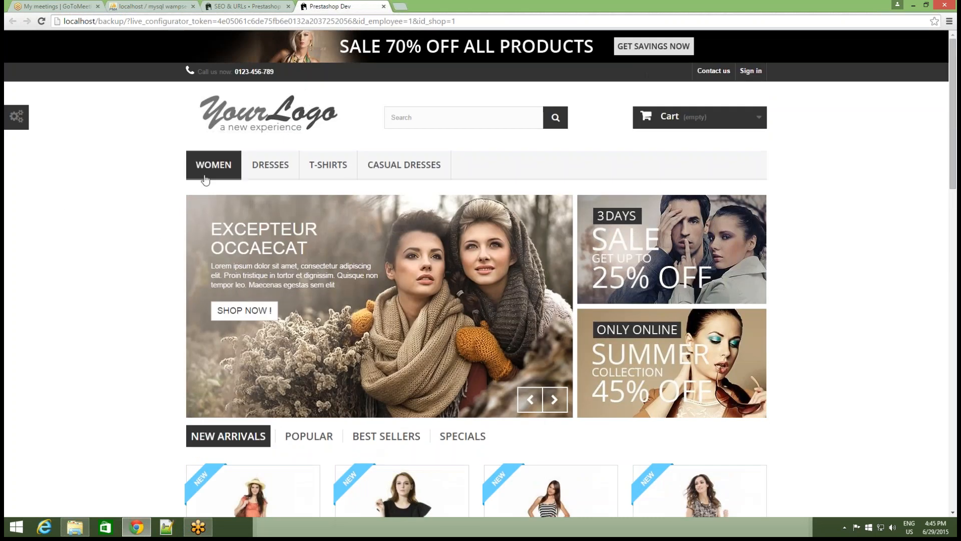
mouse_move(204, 177)
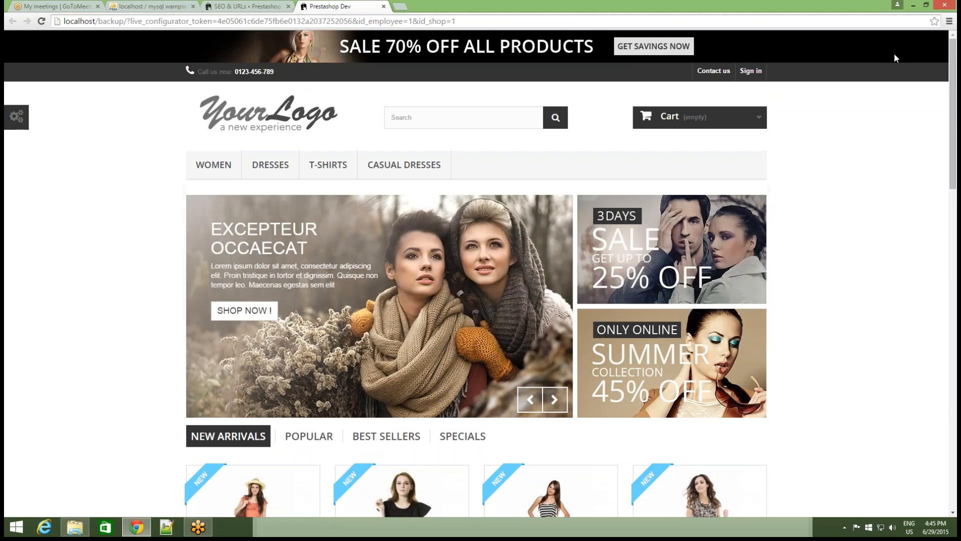